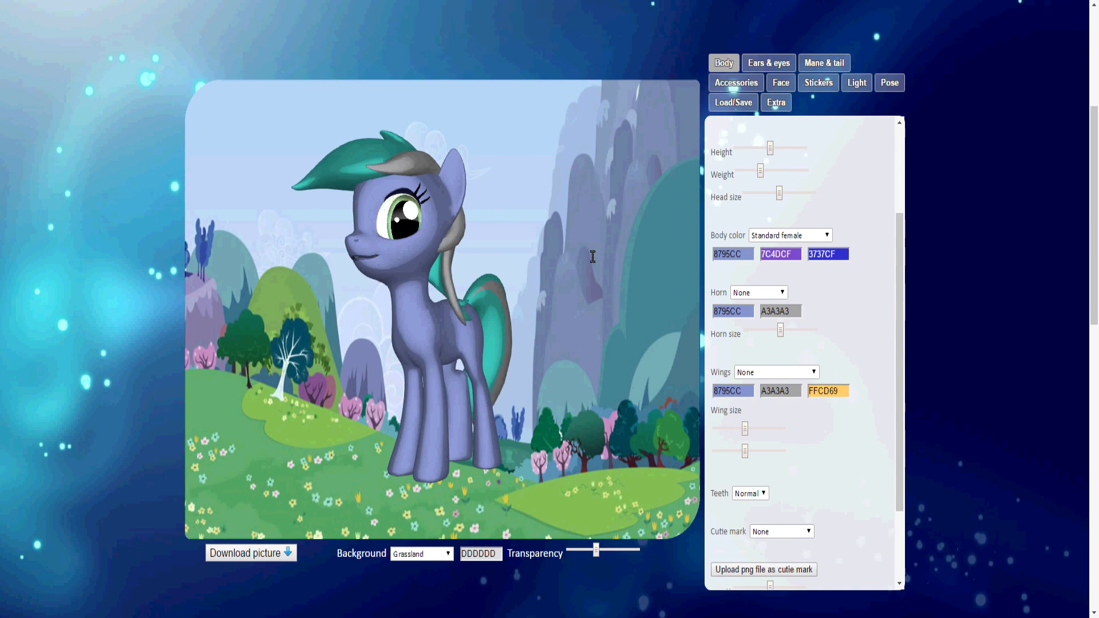
Give the pony Normal pegasus wings and set its tail style to Carrot Top
click(777, 372)
click(786, 400)
click(825, 63)
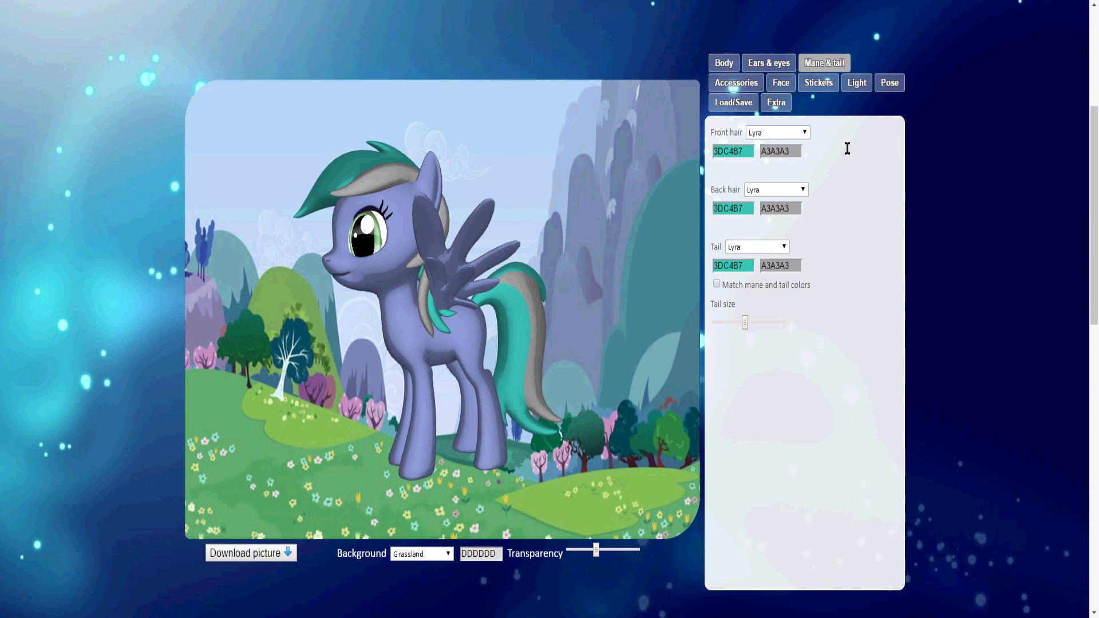
click(782, 246)
click(766, 359)
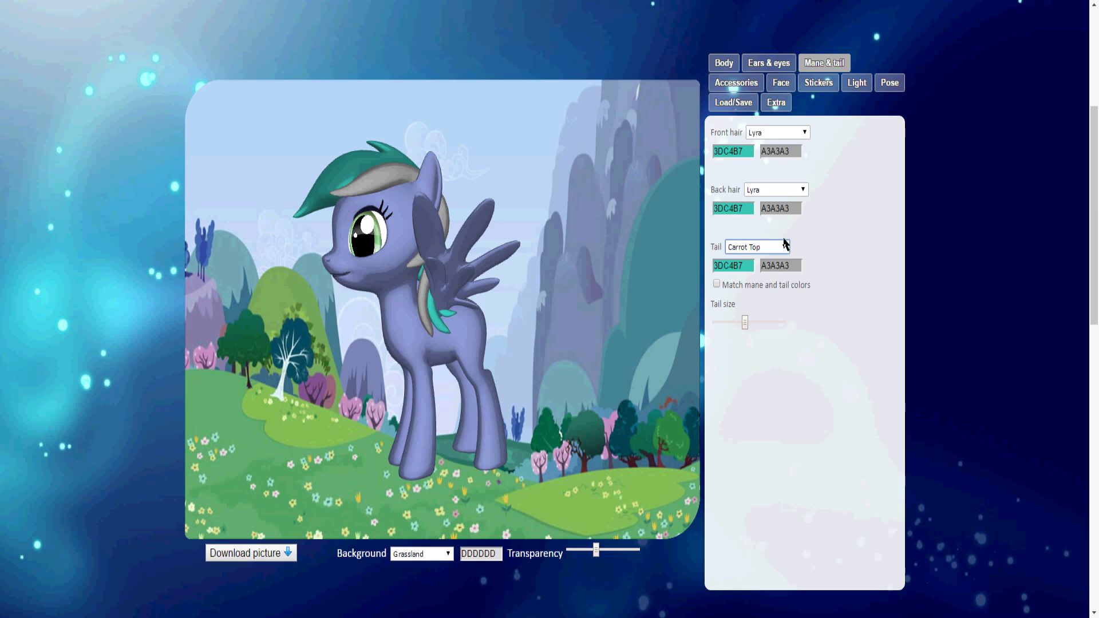
Set the pony's front hair to Pinkamena and its back hair to Solid Sparkle
click(779, 132)
click(779, 342)
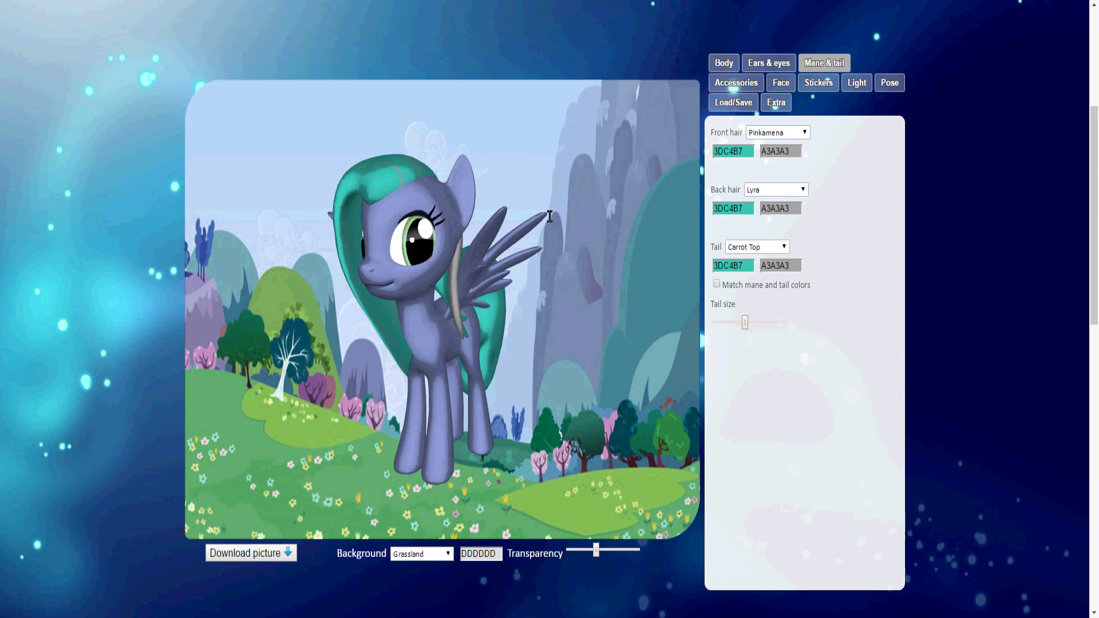
click(777, 190)
click(767, 326)
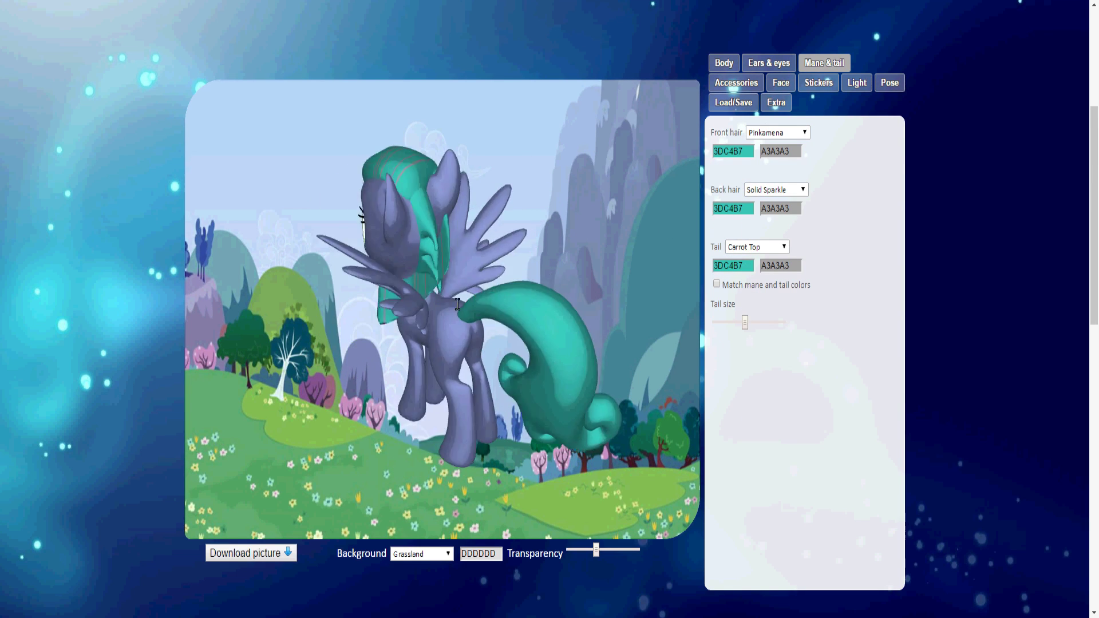
Add a Normal horn to the pony's body
click(724, 63)
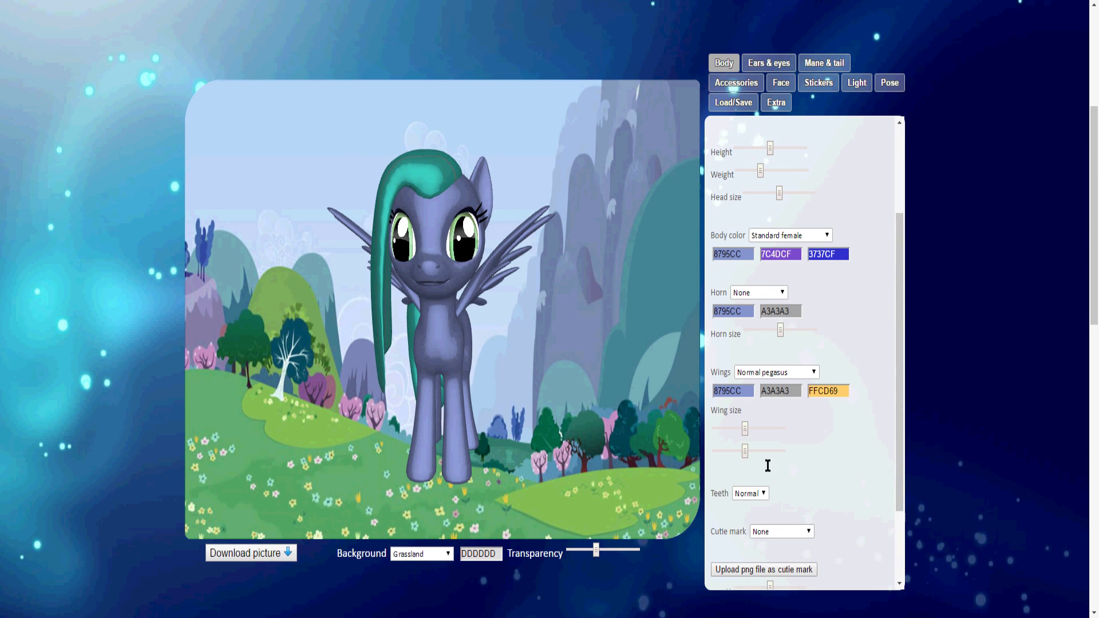
click(764, 295)
click(740, 317)
drag(572, 286, 532, 275)
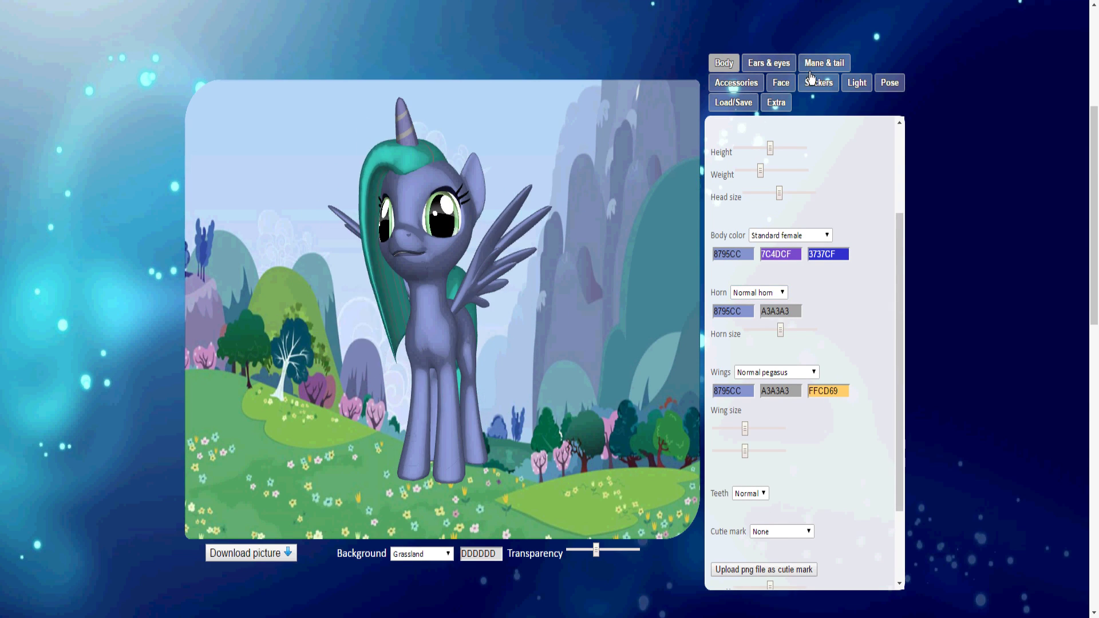
Download the customized pony as a 3D model in .smd format
click(770, 64)
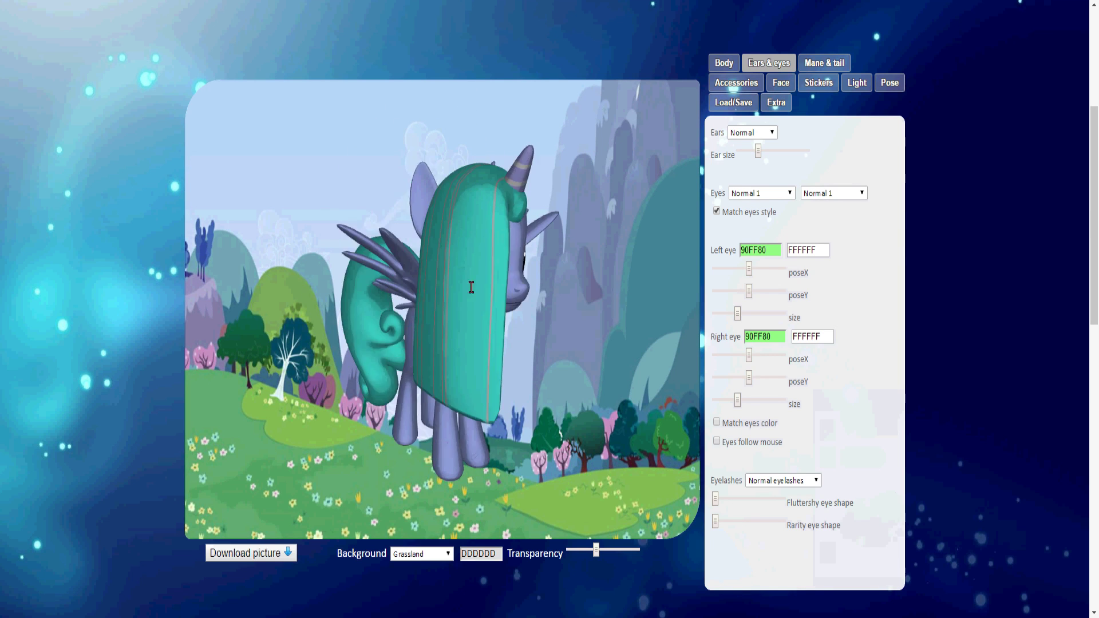
click(729, 101)
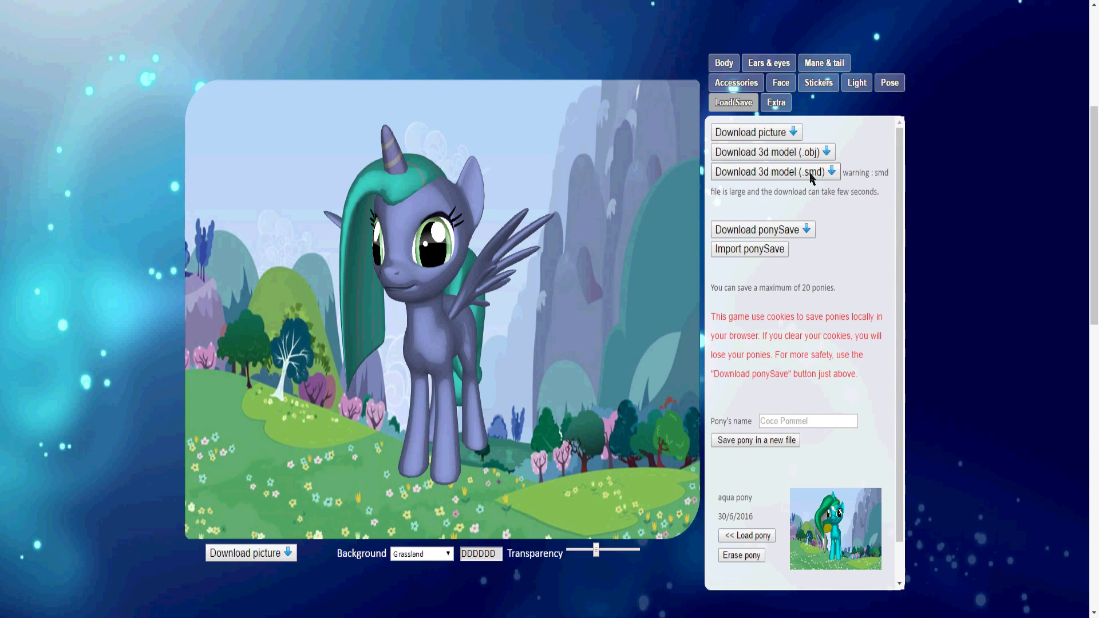
Search the web for "blender source tools" in a new browser tab
key(ctrl+t)
click(576, 202)
text(blender)
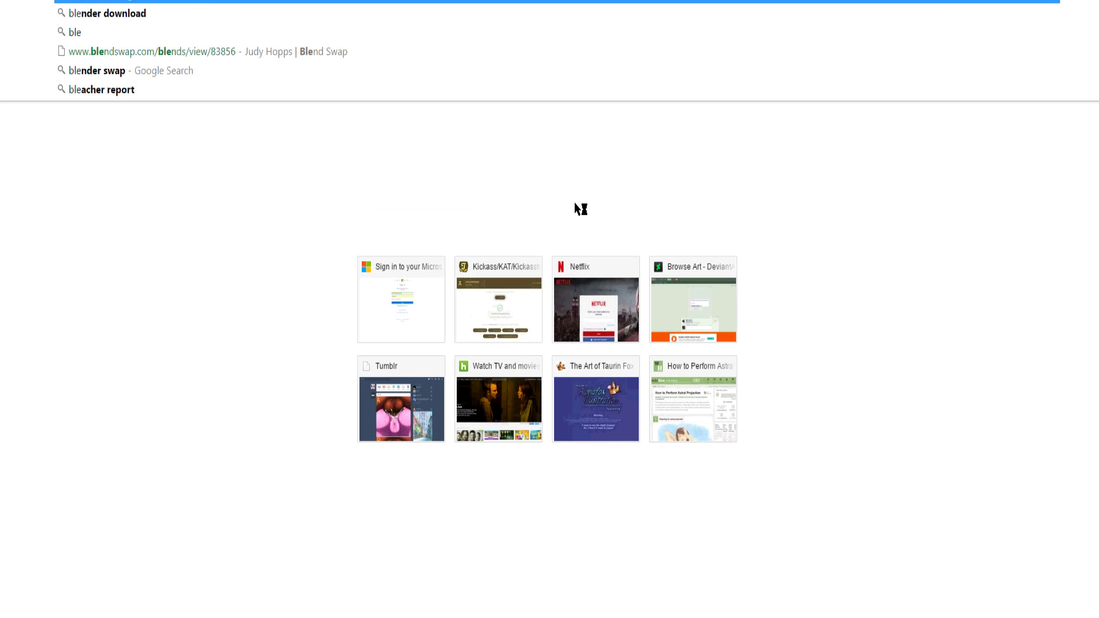
text( ds)
key(BackSpace)
key(BackSpace)
text(sp)
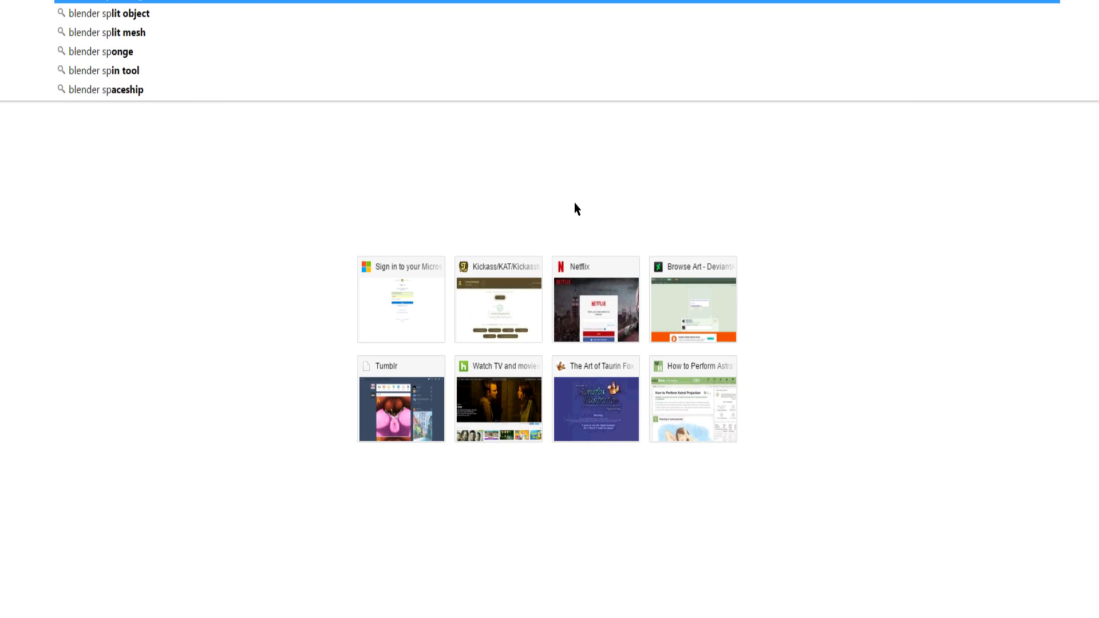
key(BackSpace)
text(ource tools)
key(Return)
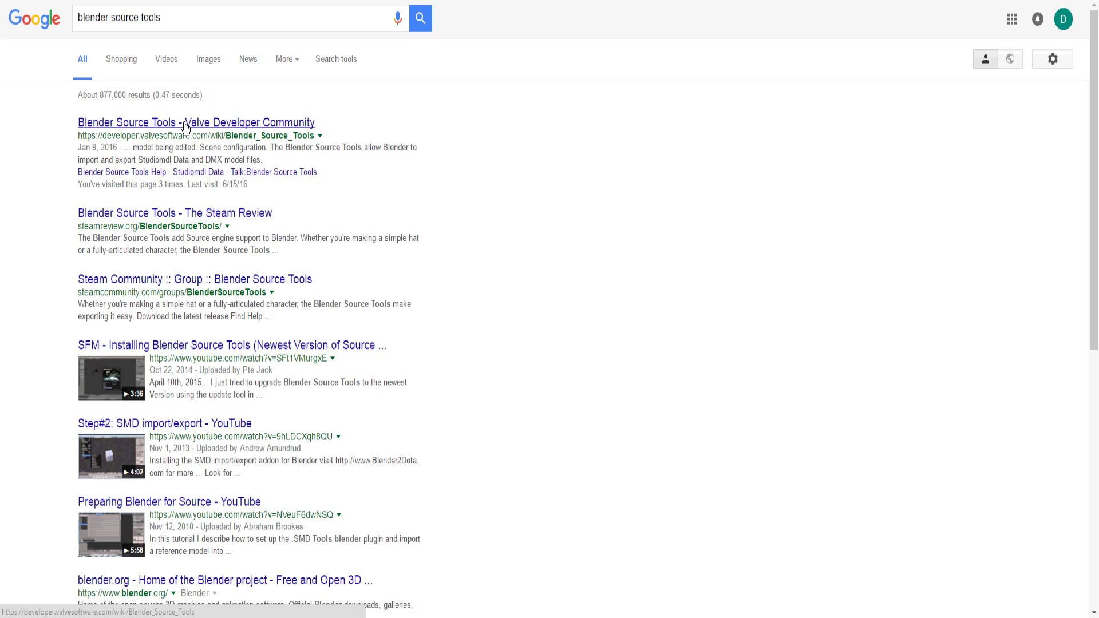
Open the Valve Developer Community page on Blender Source Tools and follow its link to download the Source Tools
click(192, 134)
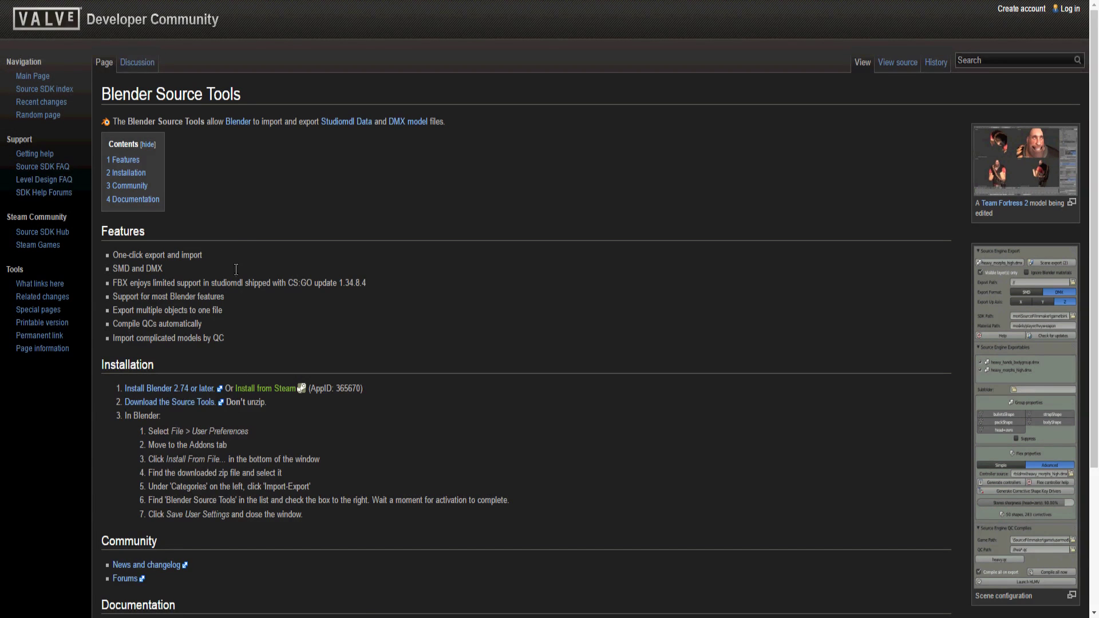
scroll(245, 224, down, 3)
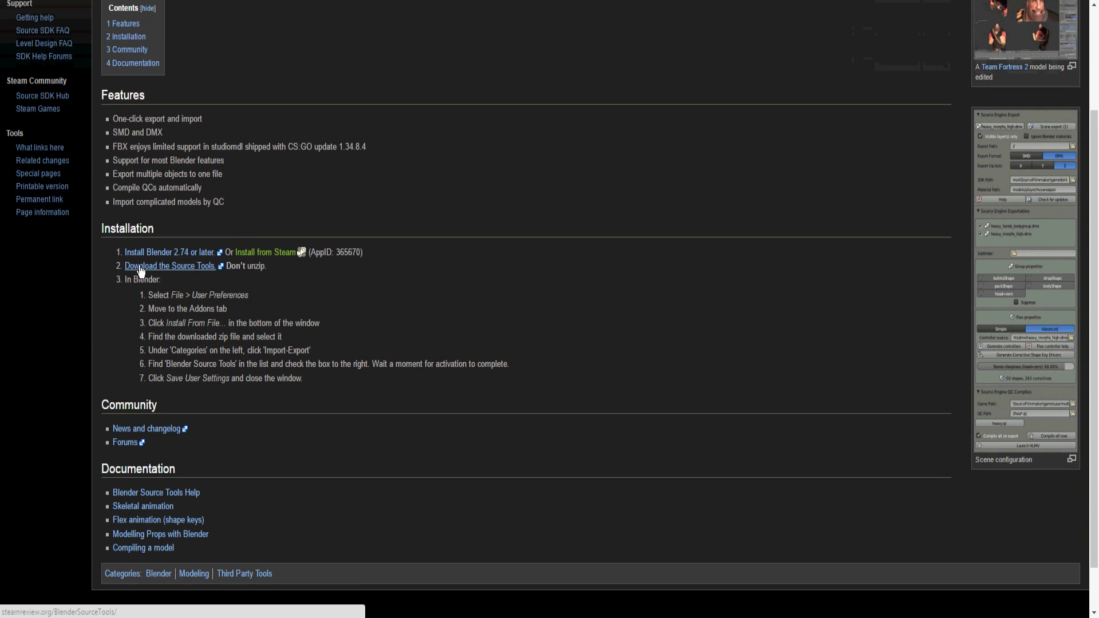
click(159, 267)
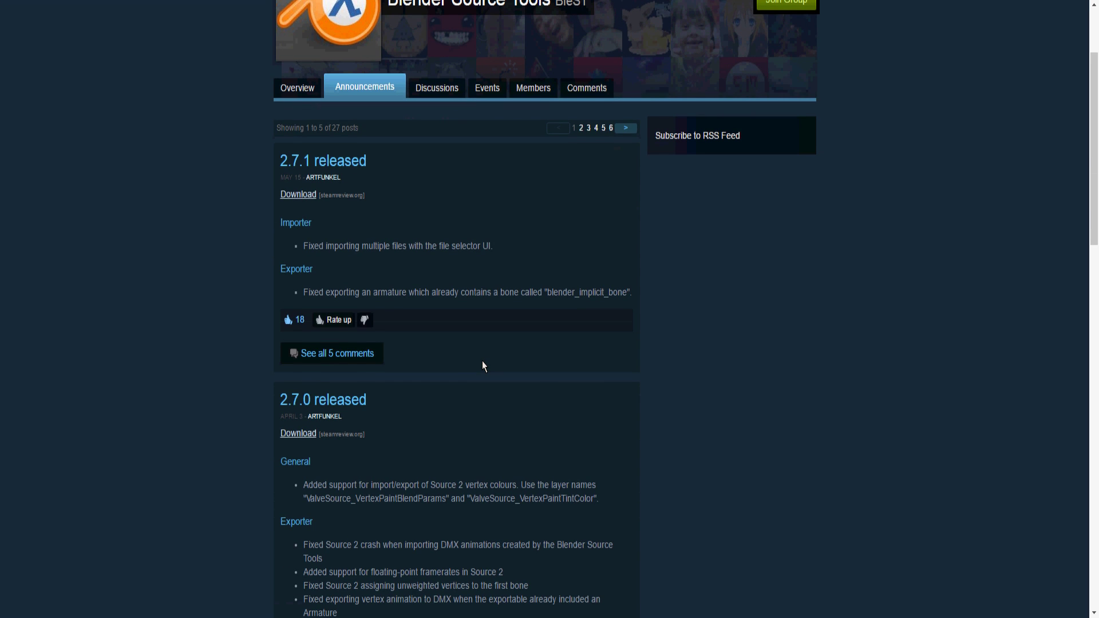
Look over the Blender Source Tools release announcements for versions 2.7.1 and 2.7.0
scroll(438, 332, up, 3)
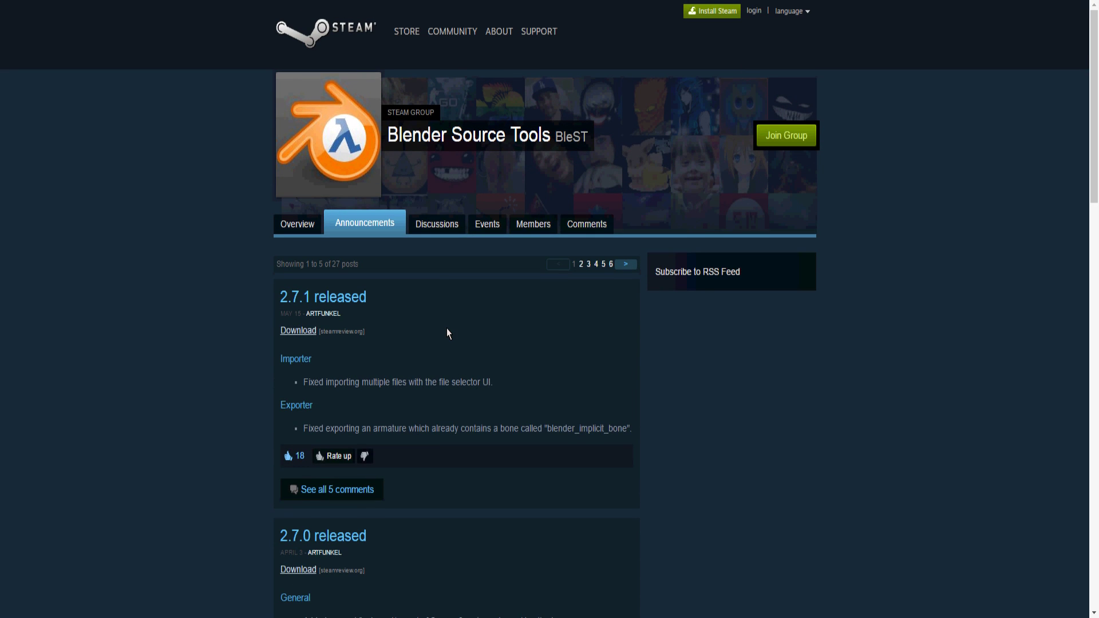
scroll(404, 353, down, 3)
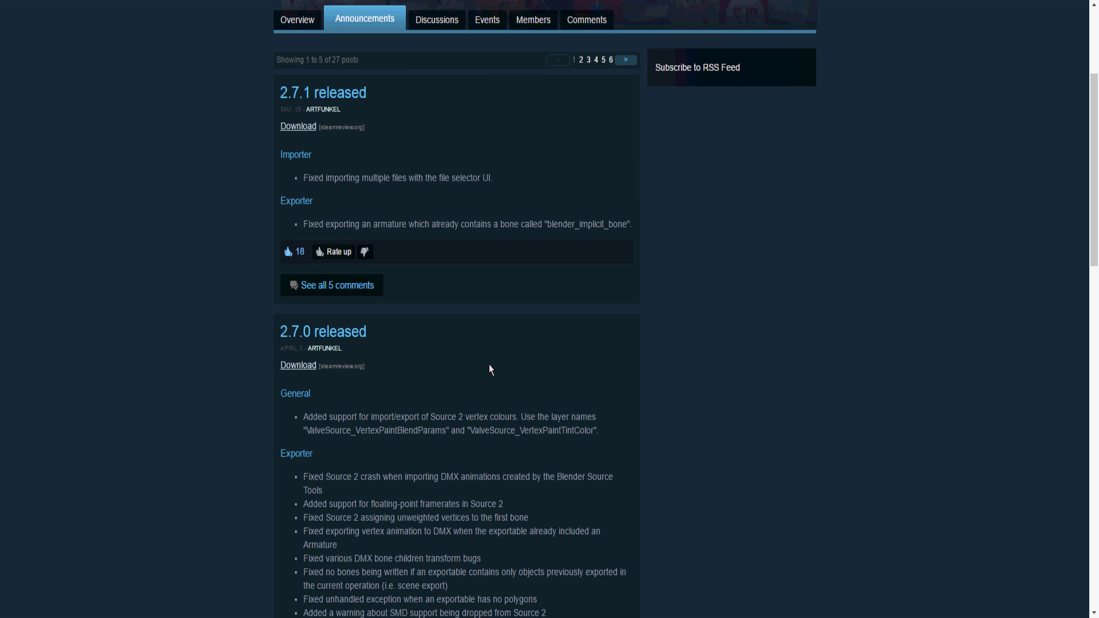
scroll(510, 332, up, 5)
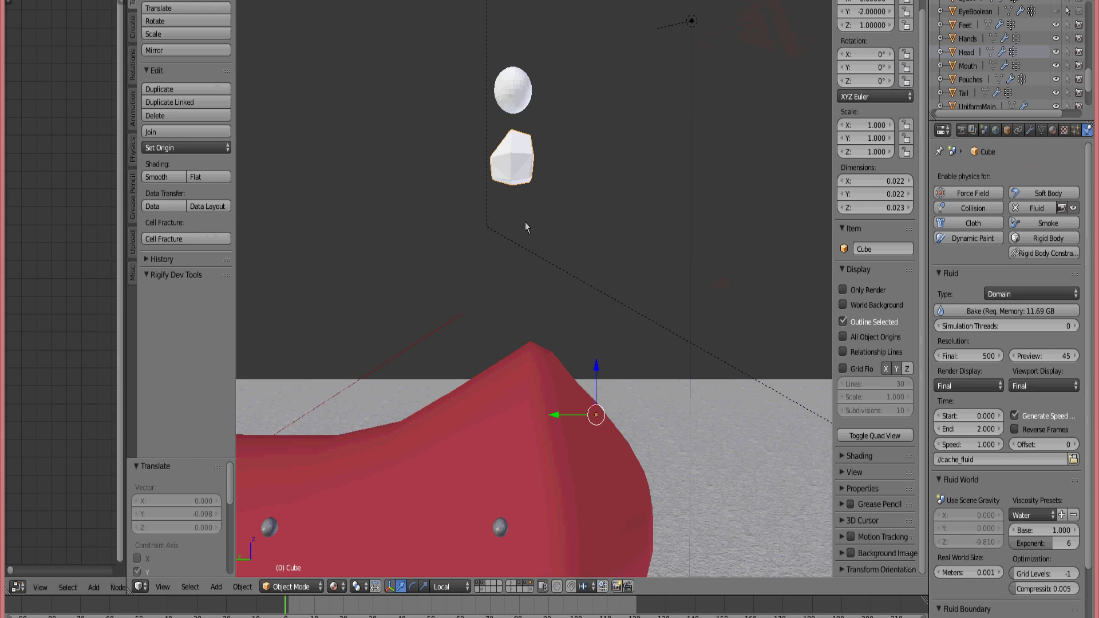
middle_drag(525, 227, 349, 232)
scroll(517, 253, down, 3)
scroll(349, 233, down, 3)
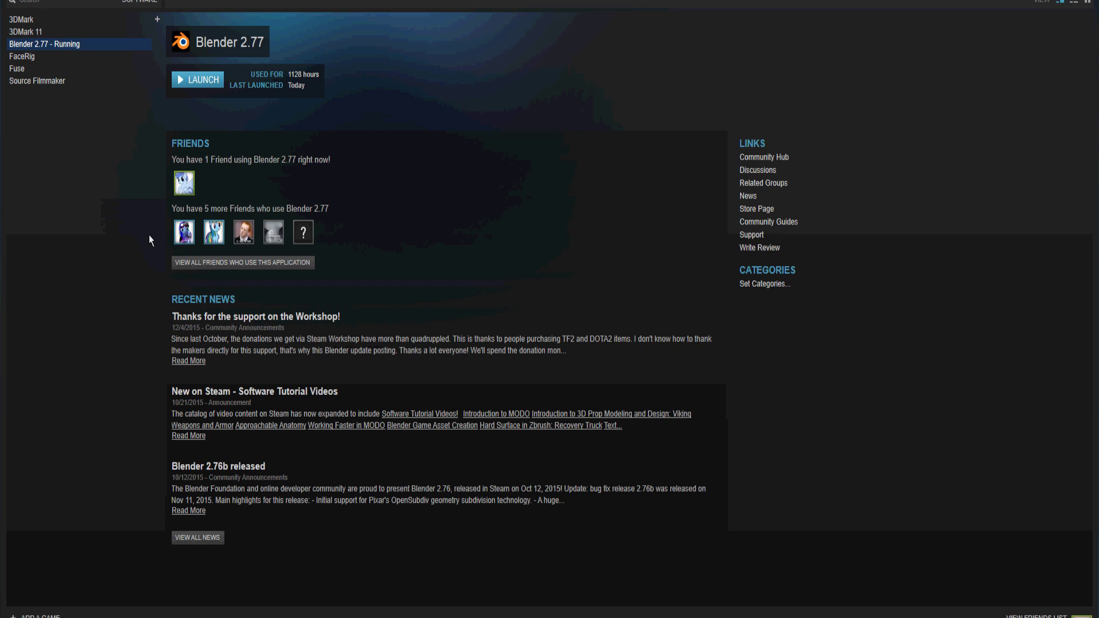
Browse Blender 2.77's local files from its Steam library properties and run blender.exe
right_click(62, 44)
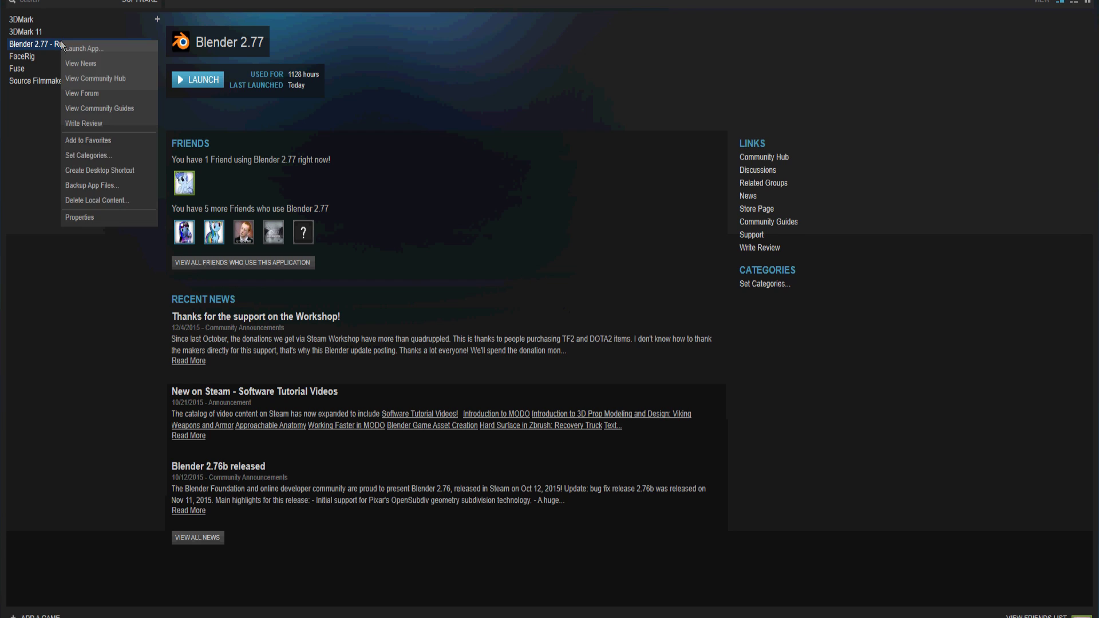
click(95, 219)
click(518, 101)
click(458, 154)
double_click(269, 396)
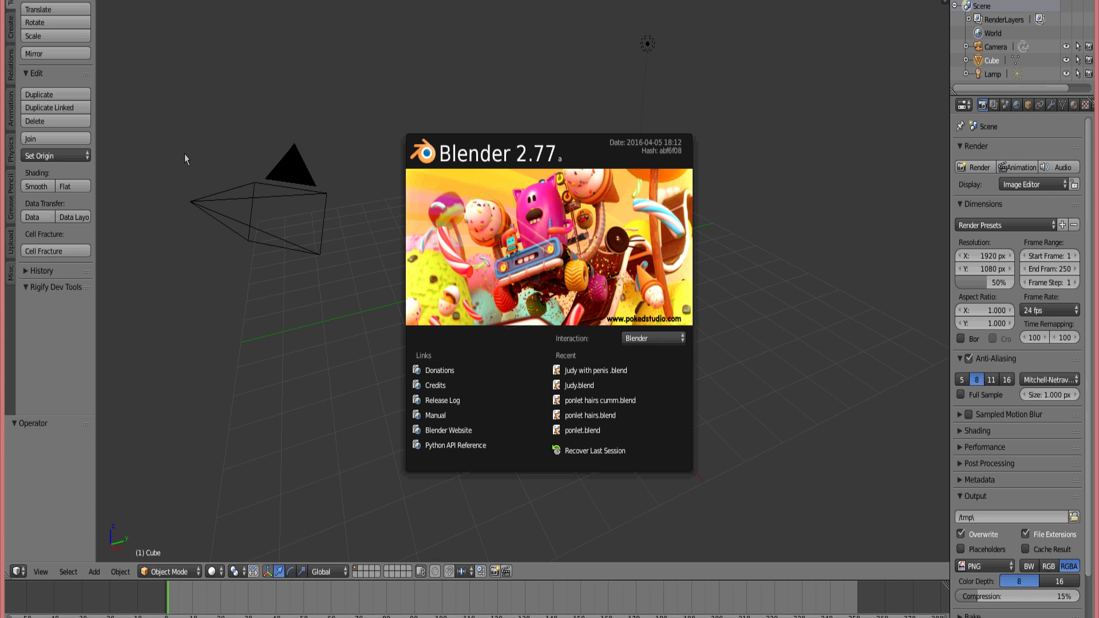
Dismiss the splash screen, view the Add-ons section of the user preferences, and close the preferences window
click(40, 0)
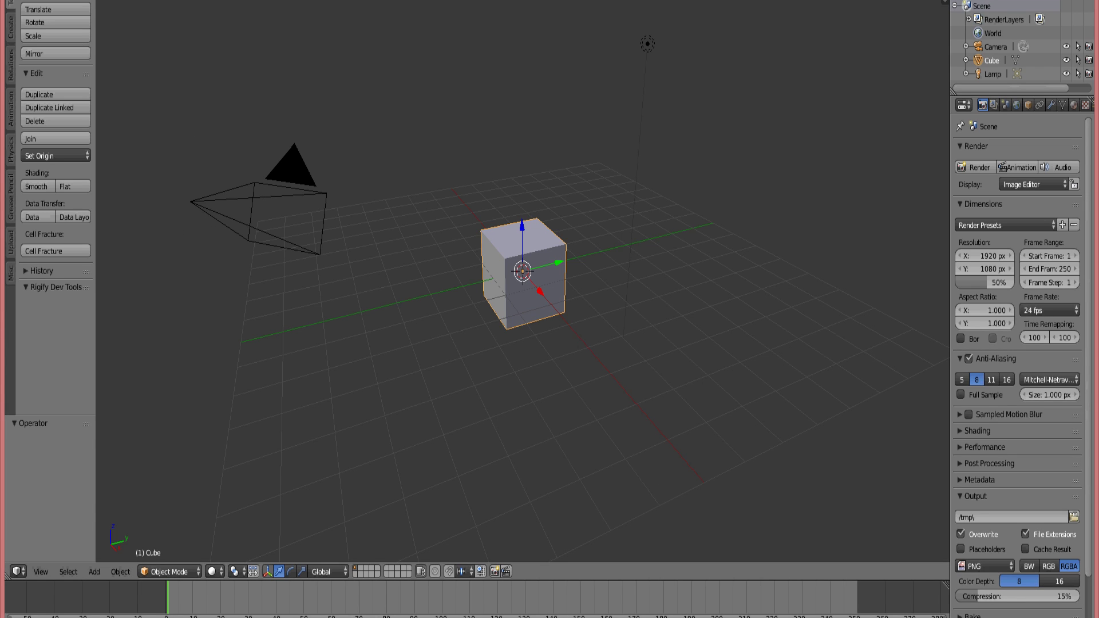
click(40, 0)
click(95, 153)
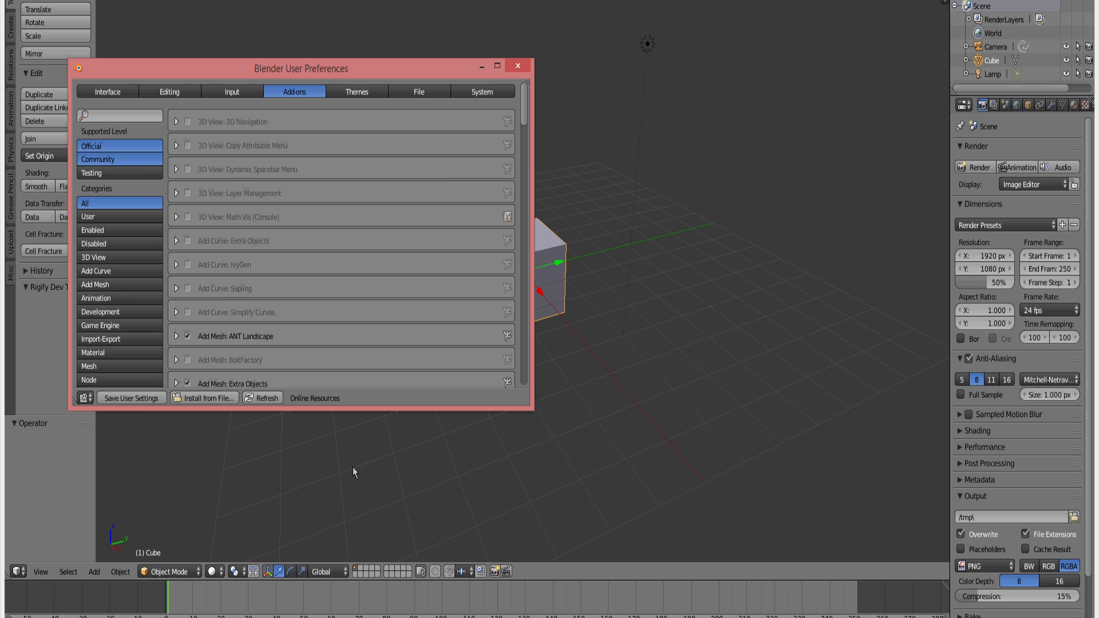
click(518, 65)
Delete the default cube, camera and lamp from the new scene
middle_drag(511, 154, 430, 204)
key(a)
key(a)
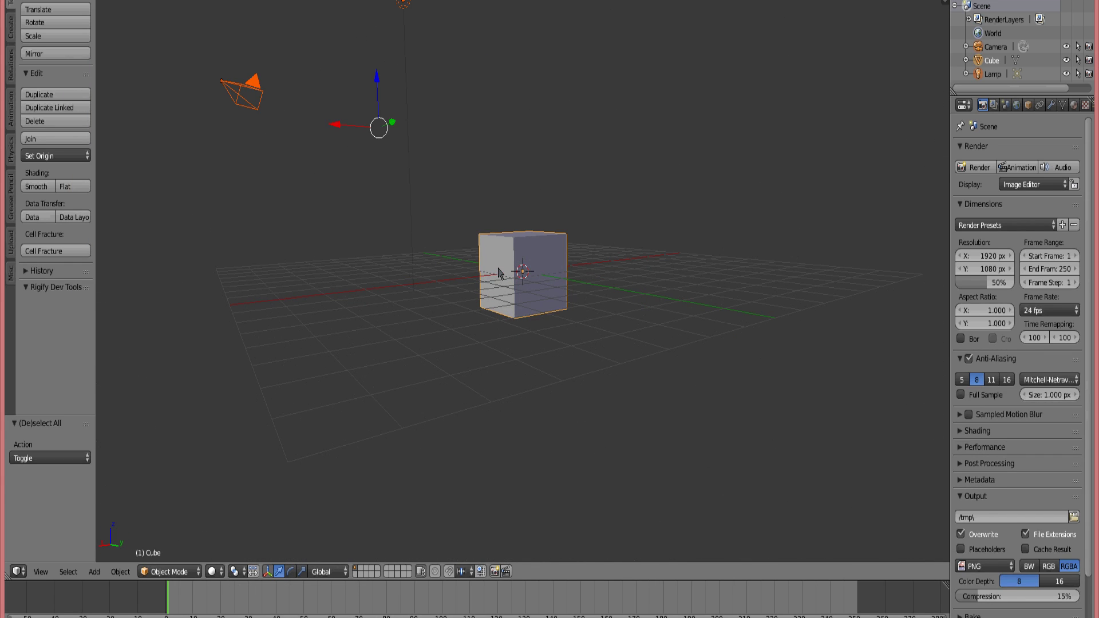
key(x)
click(481, 270)
key(KP_1)
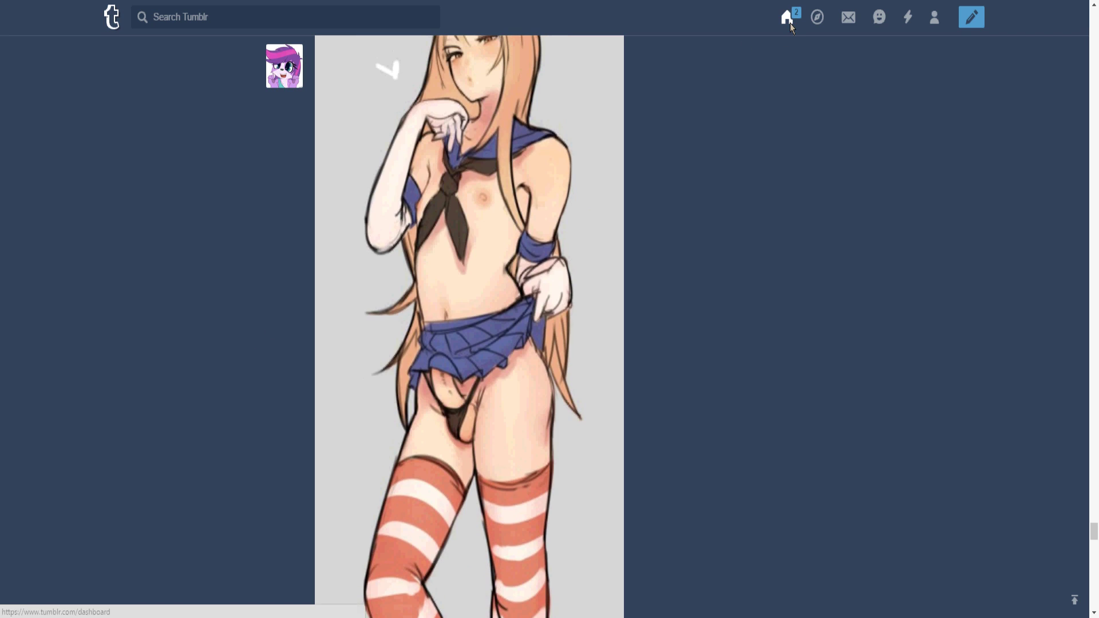
click(789, 20)
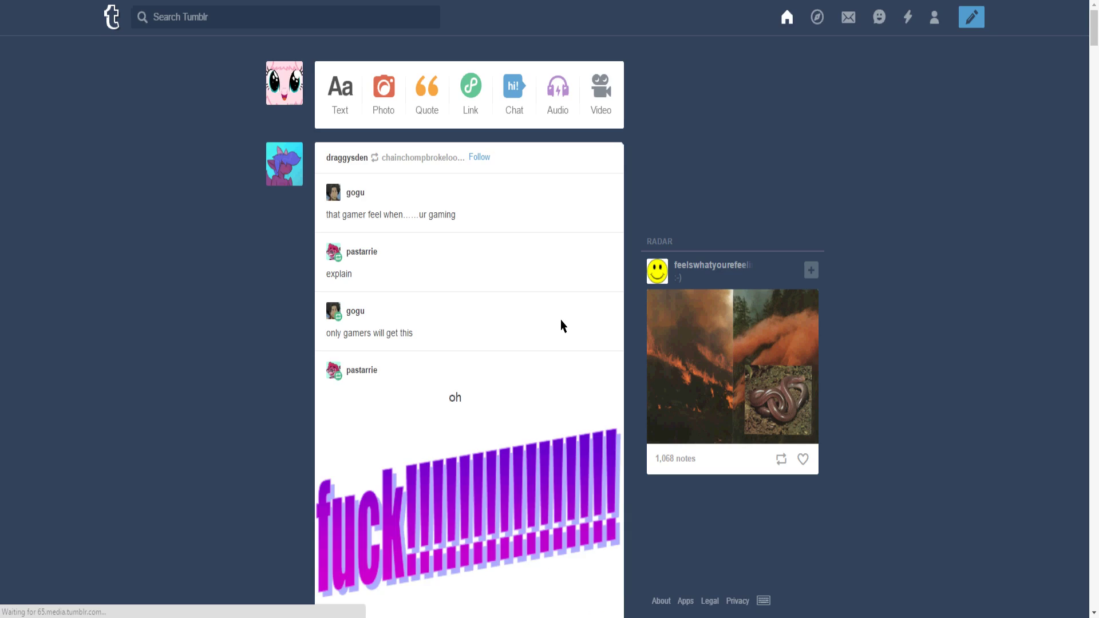
scroll(182, 369, down, 2)
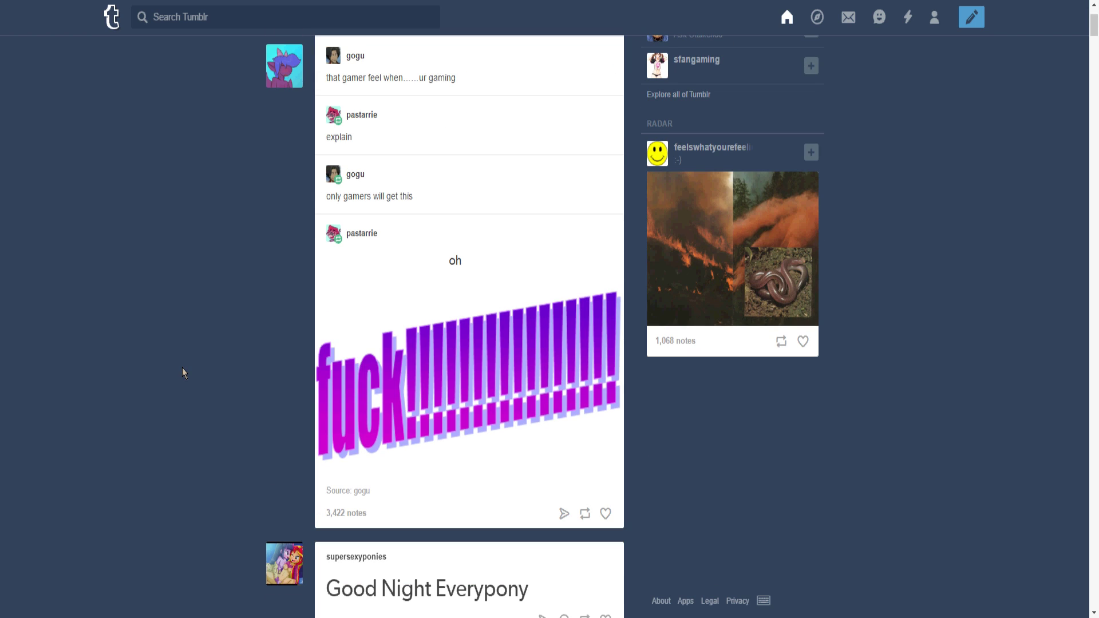
scroll(182, 368, down, 8)
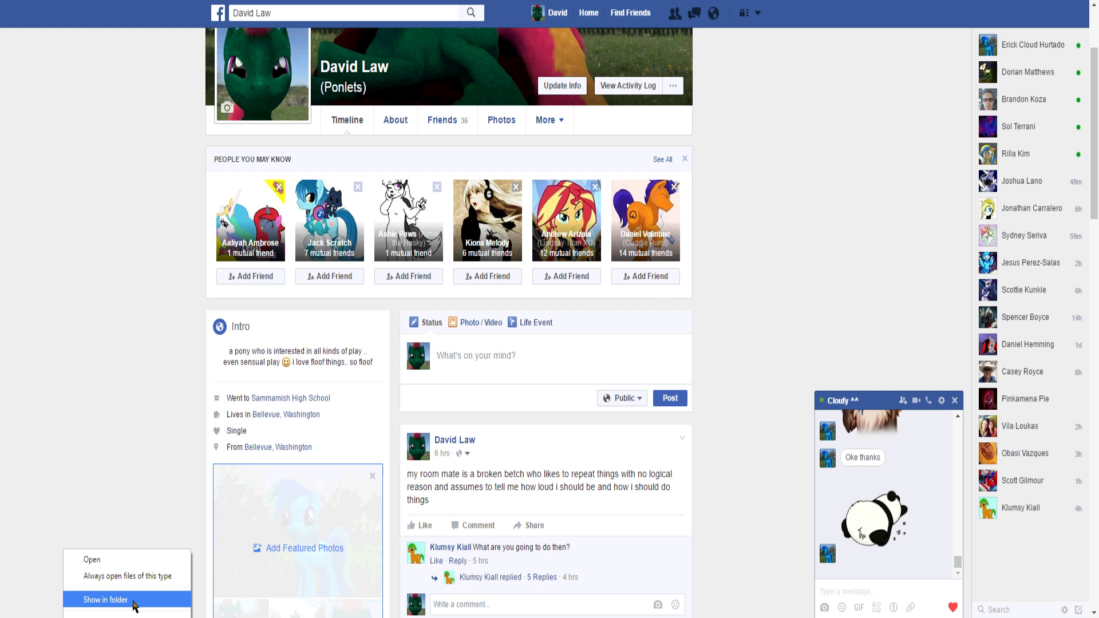
Show the downloaded pony (9).zip in its folder, open it with 7-Zip, and select all the files inside
click(135, 604)
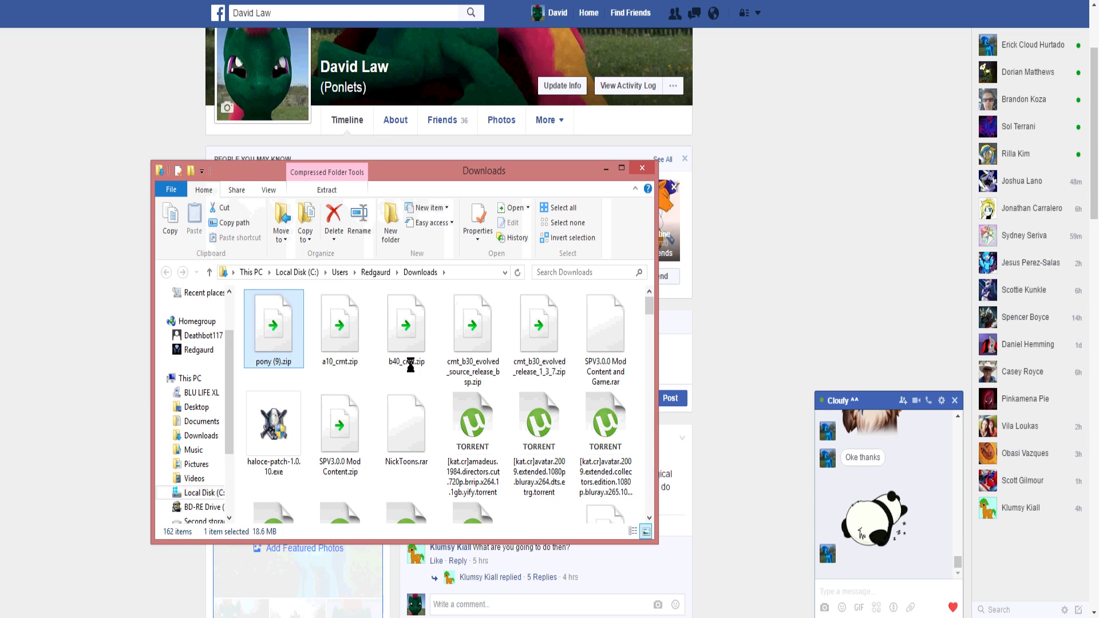
right_click(270, 330)
mouse_move(384, 357)
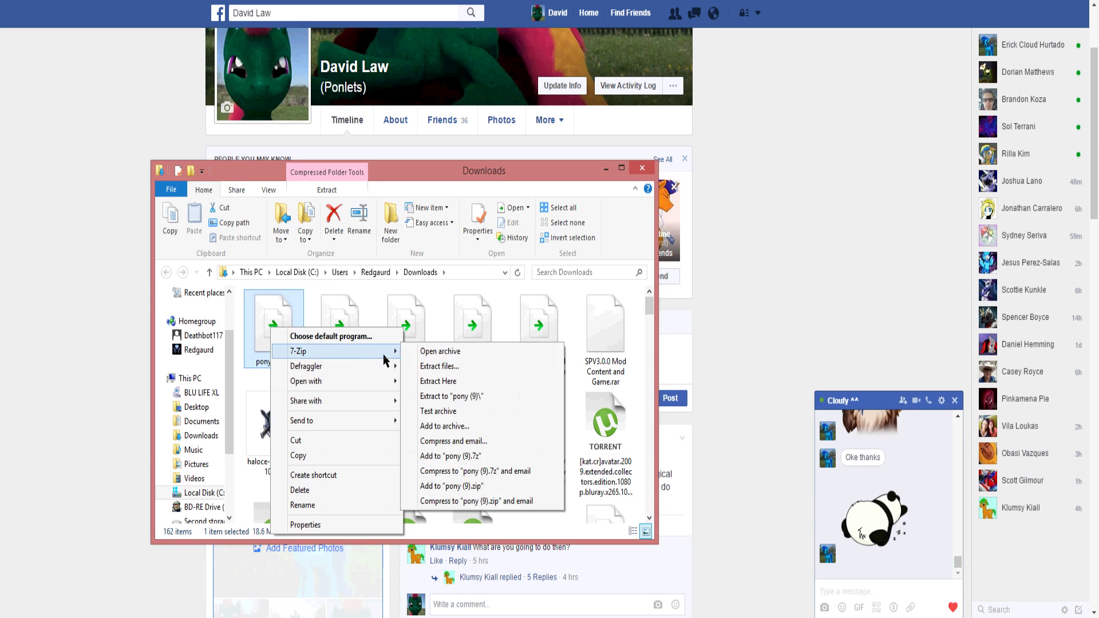
click(440, 351)
click(538, 409)
key(ctrl+a)
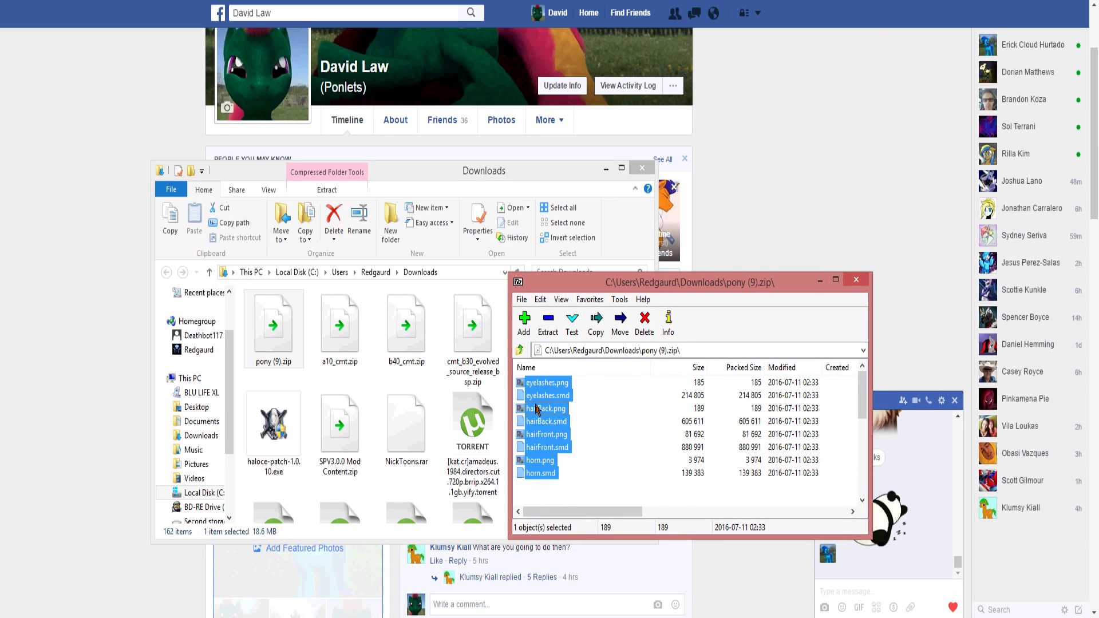
In File Explorer, browse to the Ponys folder inside Blend stuff\Blender imports on the vault (H:) drive
click(199, 617)
click(223, 587)
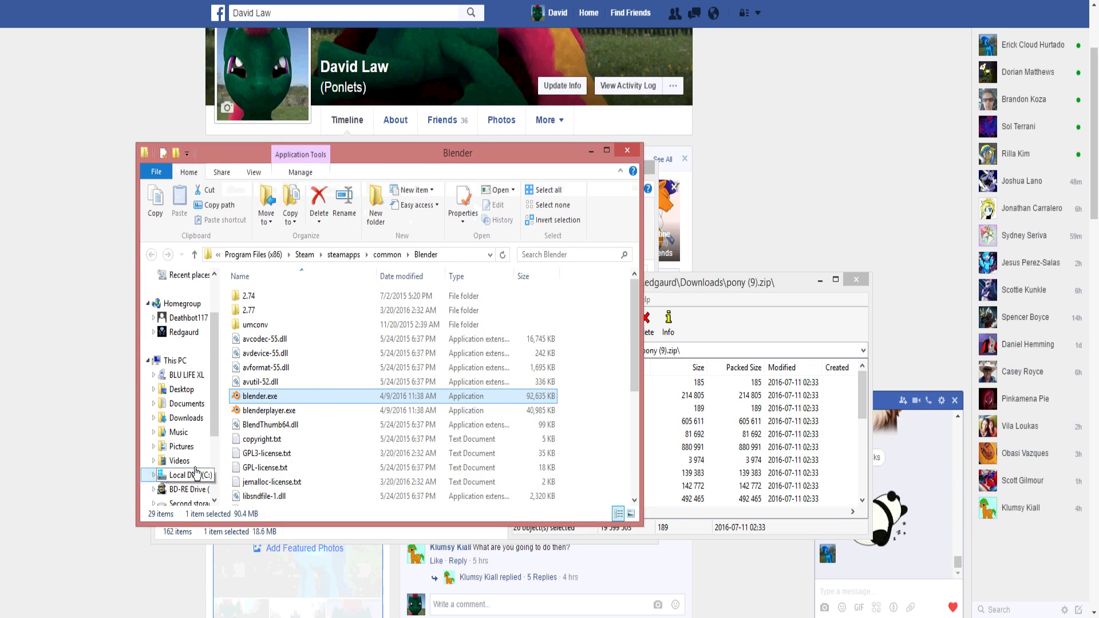
click(195, 448)
scroll(195, 447, down, 3)
click(196, 434)
click(378, 299)
double_click(326, 328)
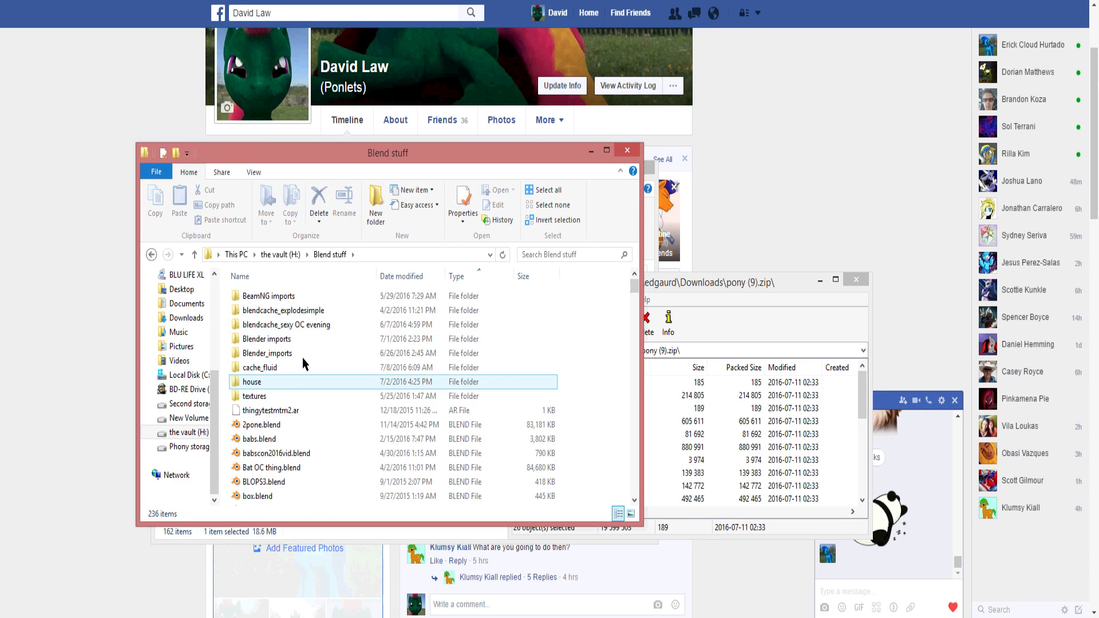
double_click(295, 340)
click(287, 397)
scroll(281, 424, down, 2)
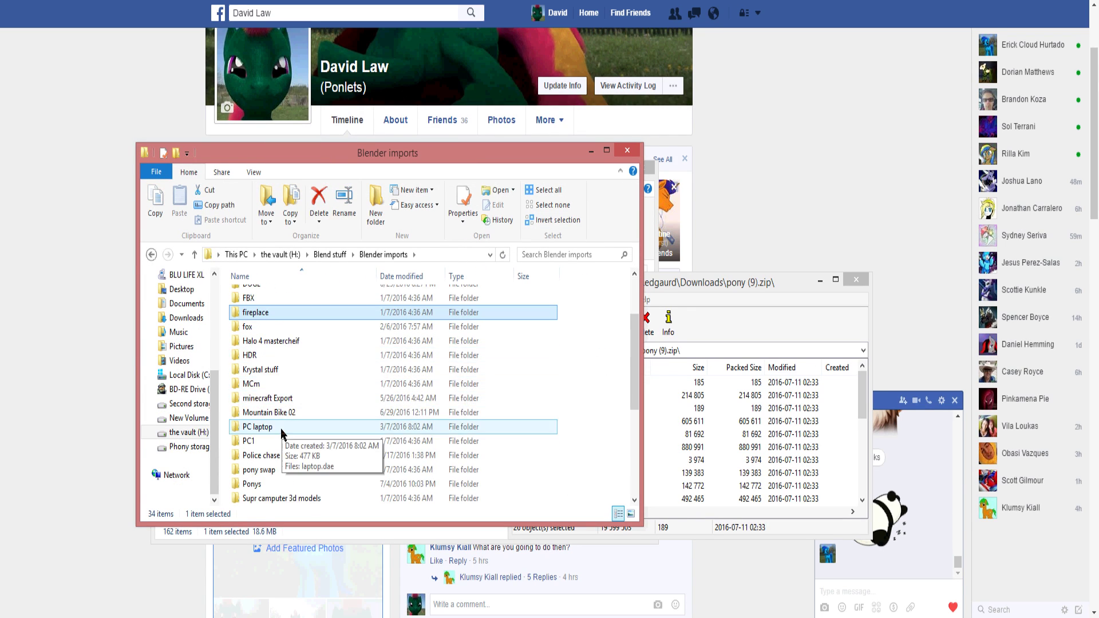
double_click(269, 484)
Create a new folder named PLEP OC THING inside the Ponys folder and open it
click(374, 212)
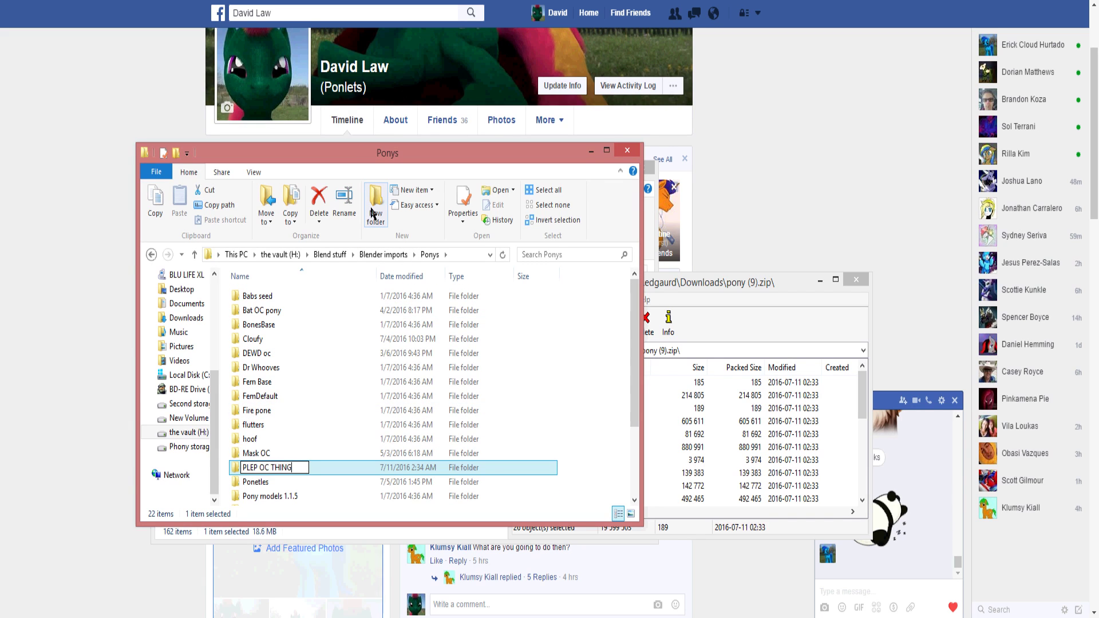
text(PLEP OC THING)
key(Return)
double_click(295, 467)
Copy all the selected files from the pony (9).zip archive into the PLEP OC THING folder
click(760, 286)
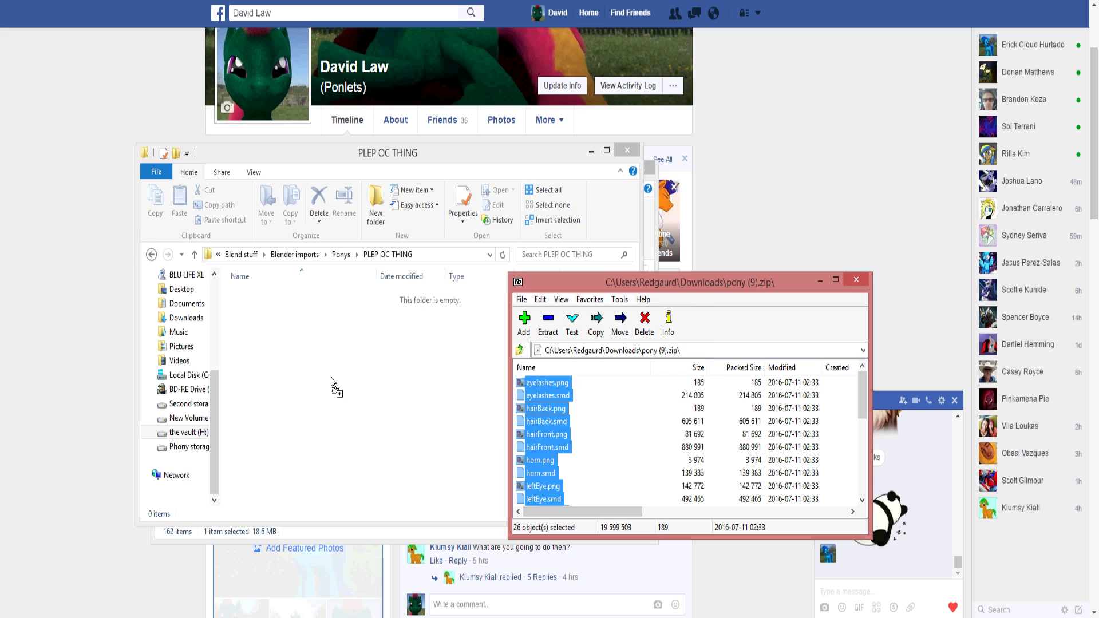
drag(331, 378, 336, 379)
click(597, 336)
Switch to the empty Blender scene and close the User Preferences window
click(295, 617)
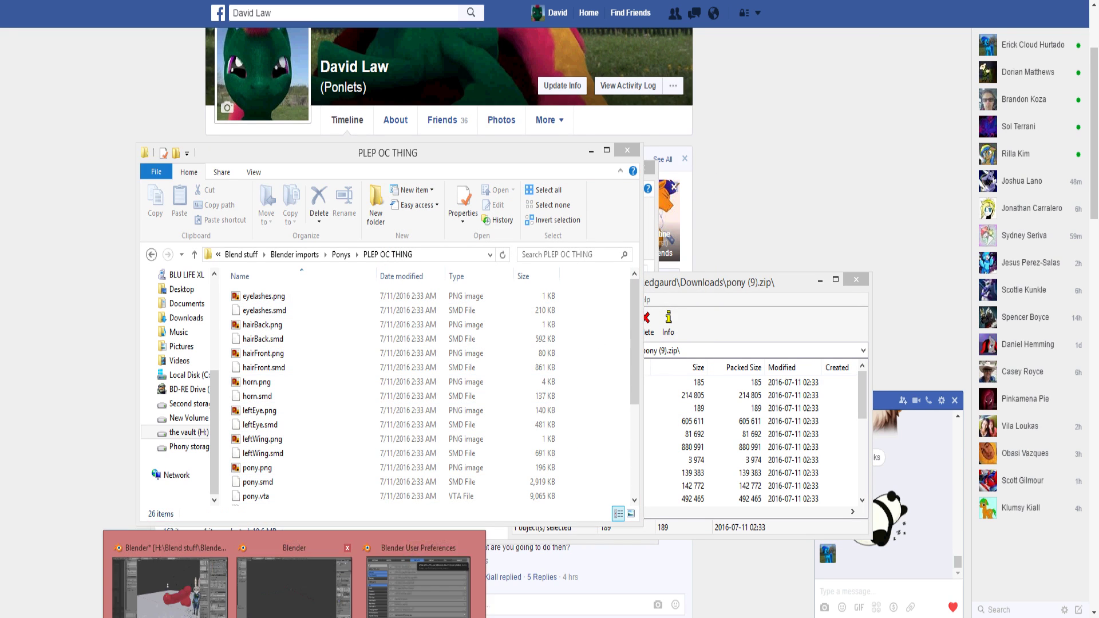
click(294, 581)
click(418, 581)
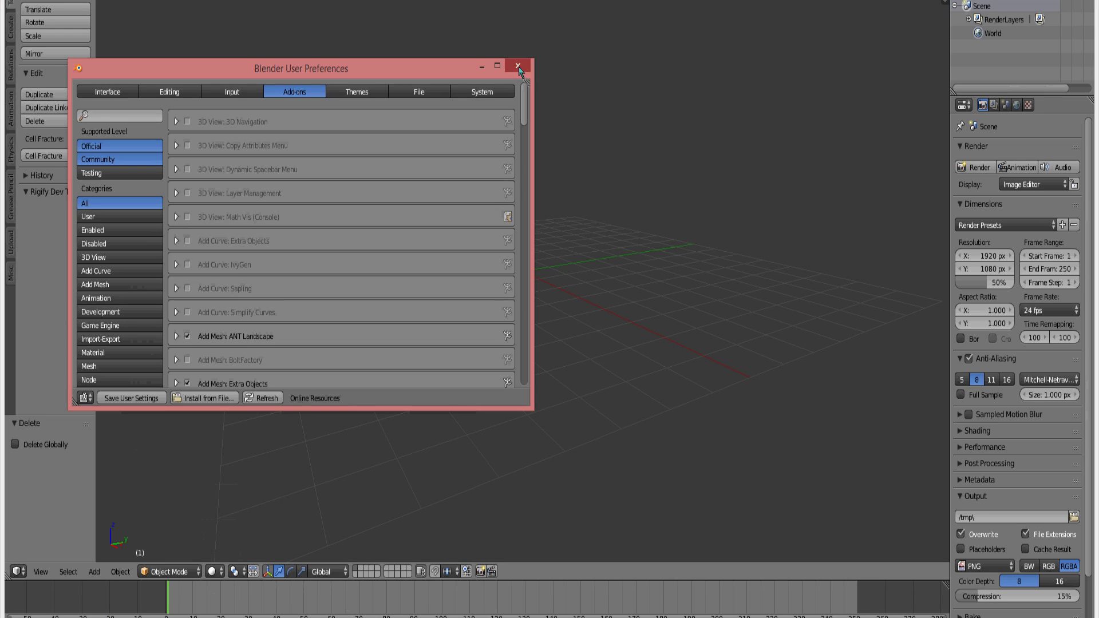
click(518, 67)
Start a Source Engine import and browse to H:\Blend stuff\Blender imports\Ponys\PLEP OC THING
click(38, 0)
mouse_move(82, 219)
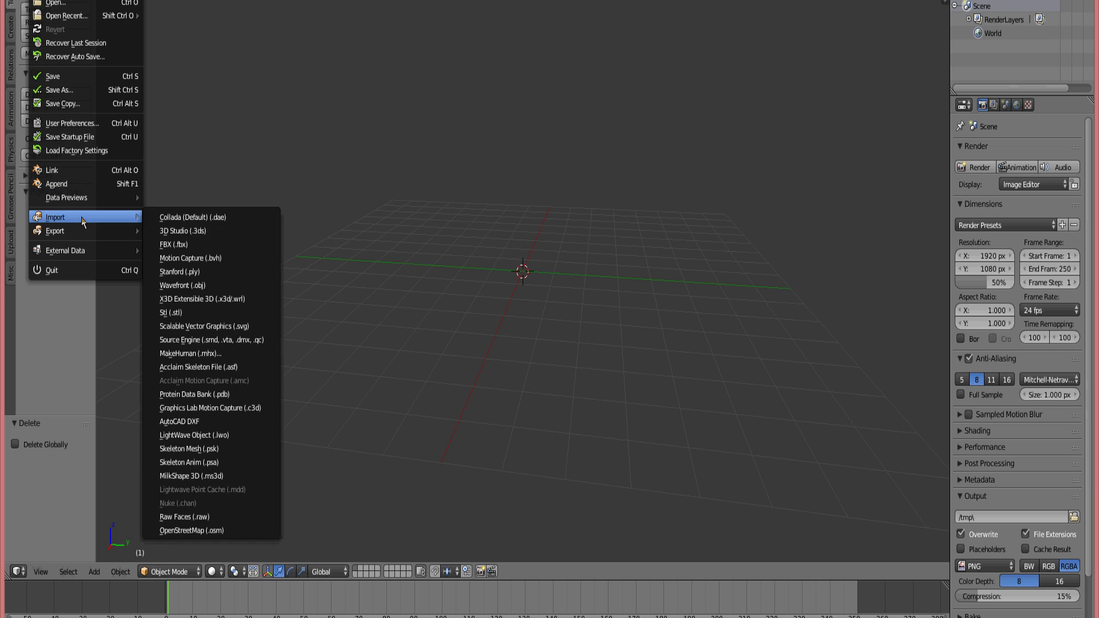
click(219, 341)
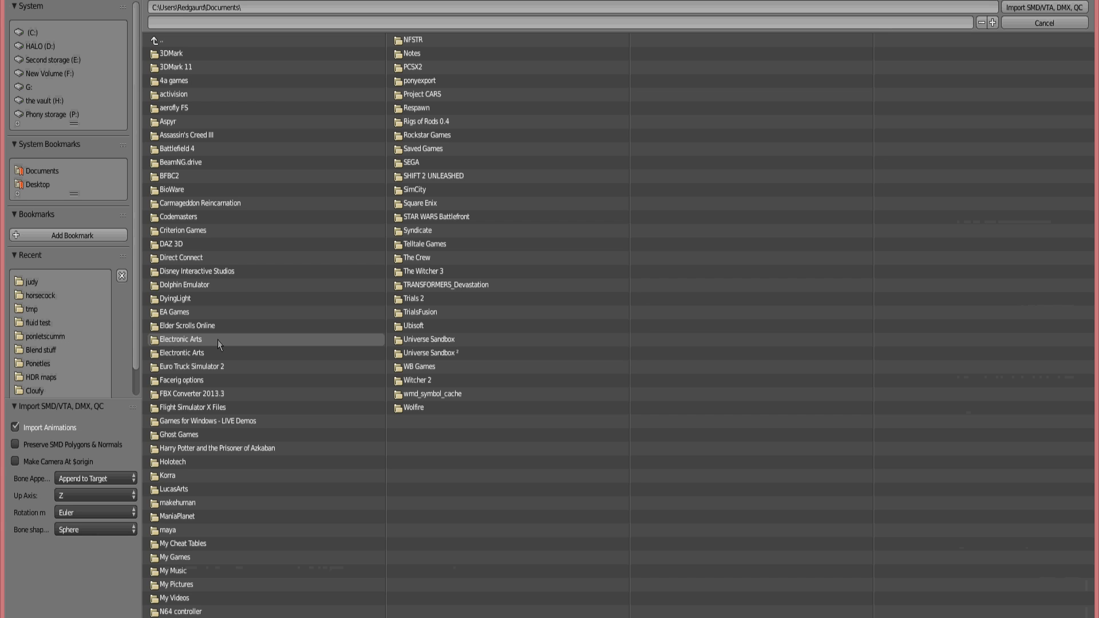
click(48, 100)
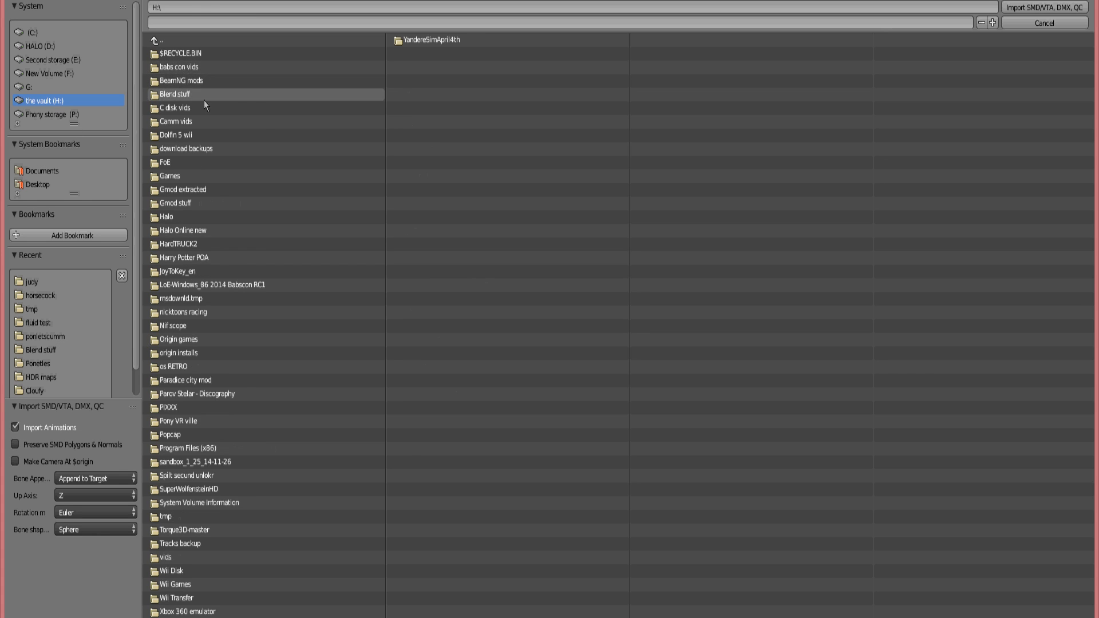
click(211, 68)
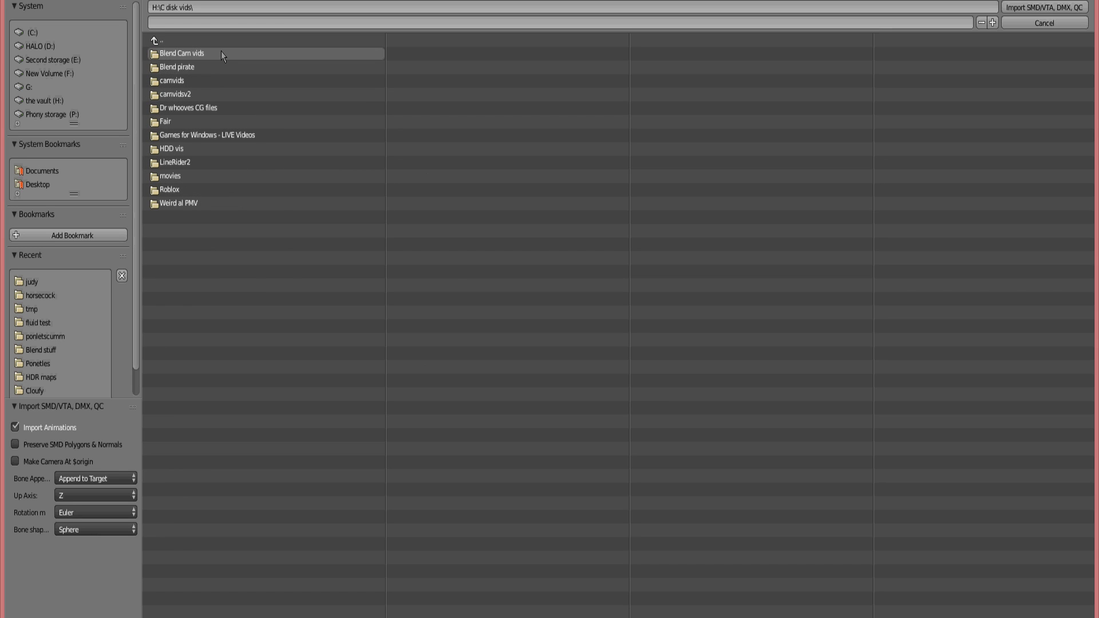
click(35, 103)
click(215, 93)
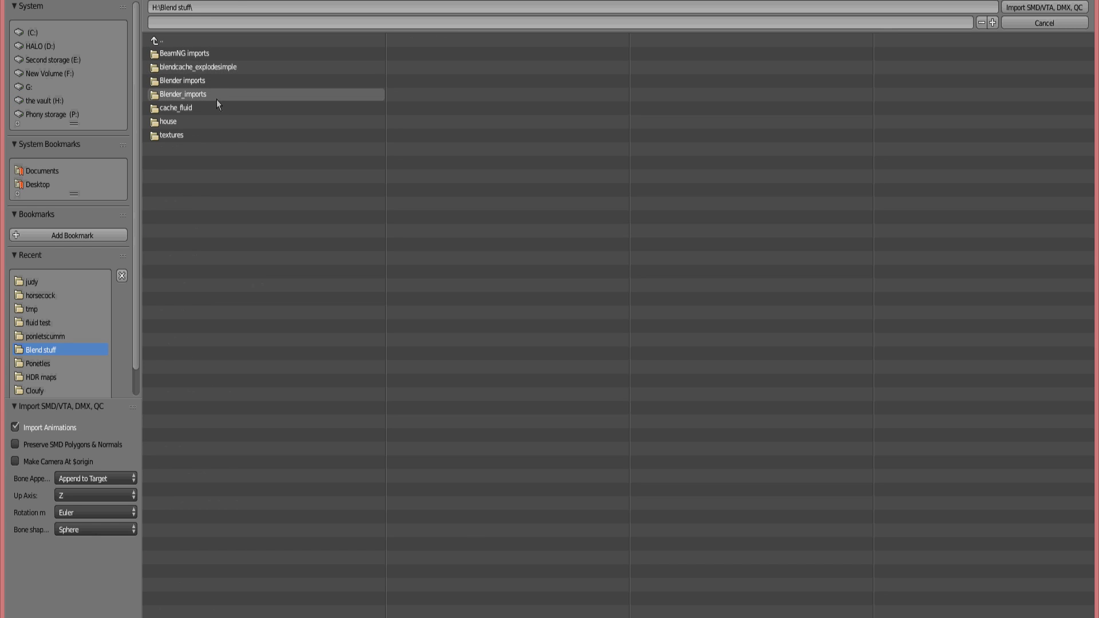
click(216, 96)
click(220, 313)
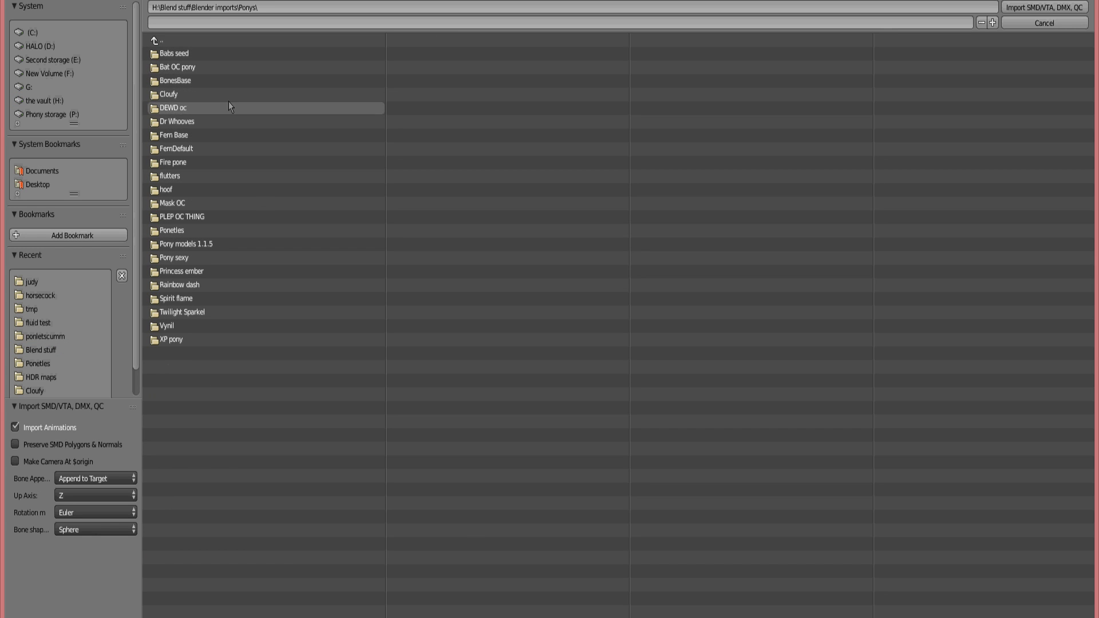
click(232, 217)
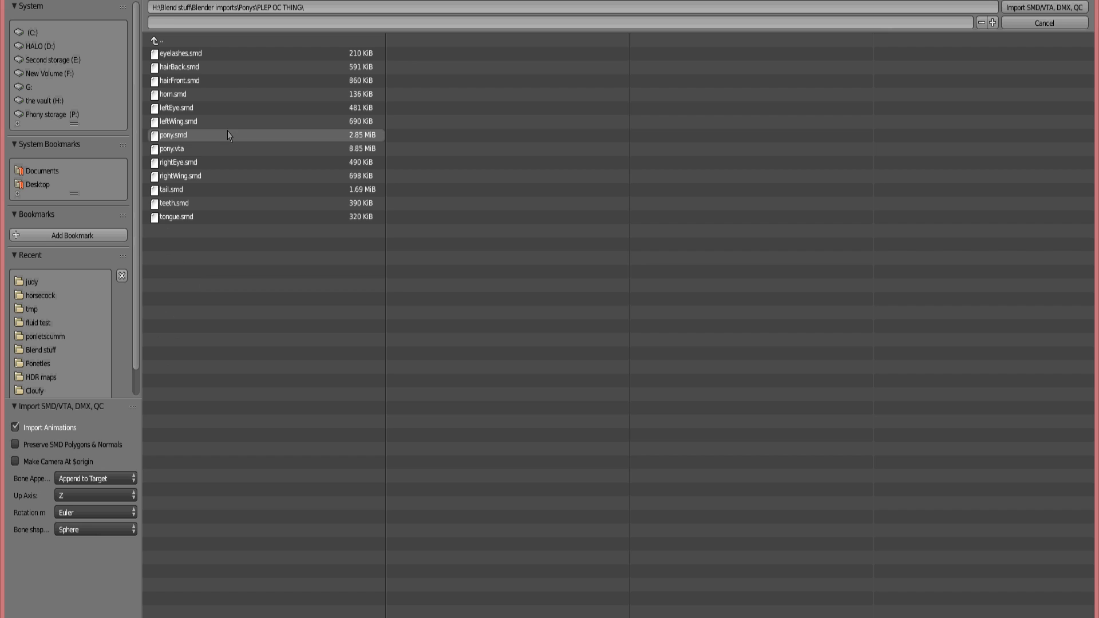
Import pony.smd from the PLEP OC THING folder as the body and skeleton
click(228, 134)
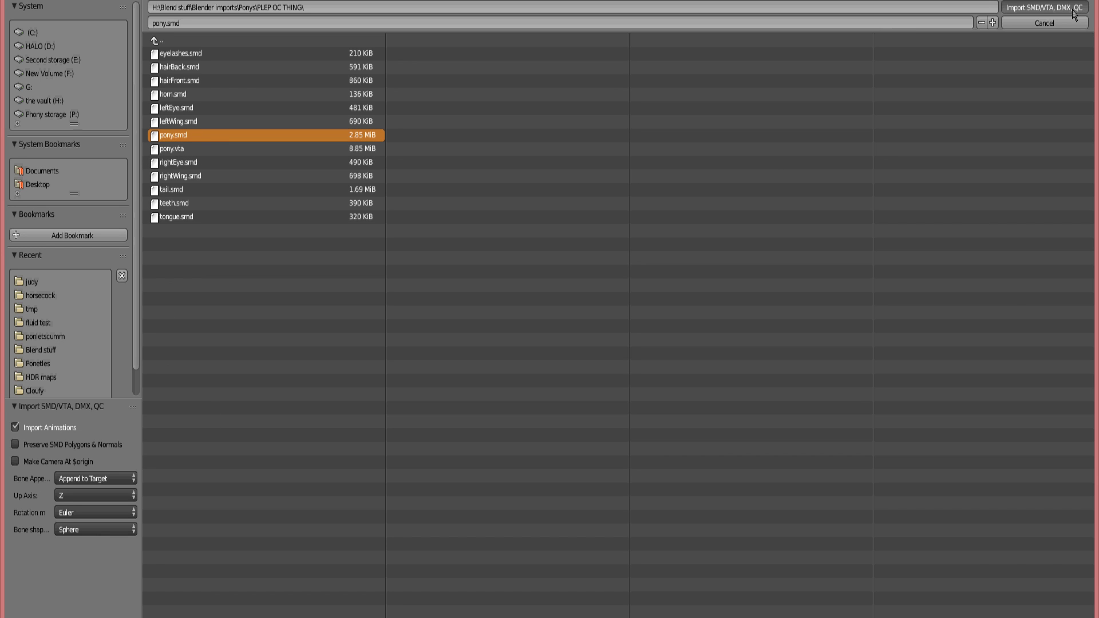
click(1045, 7)
scroll(425, 172, down, 4)
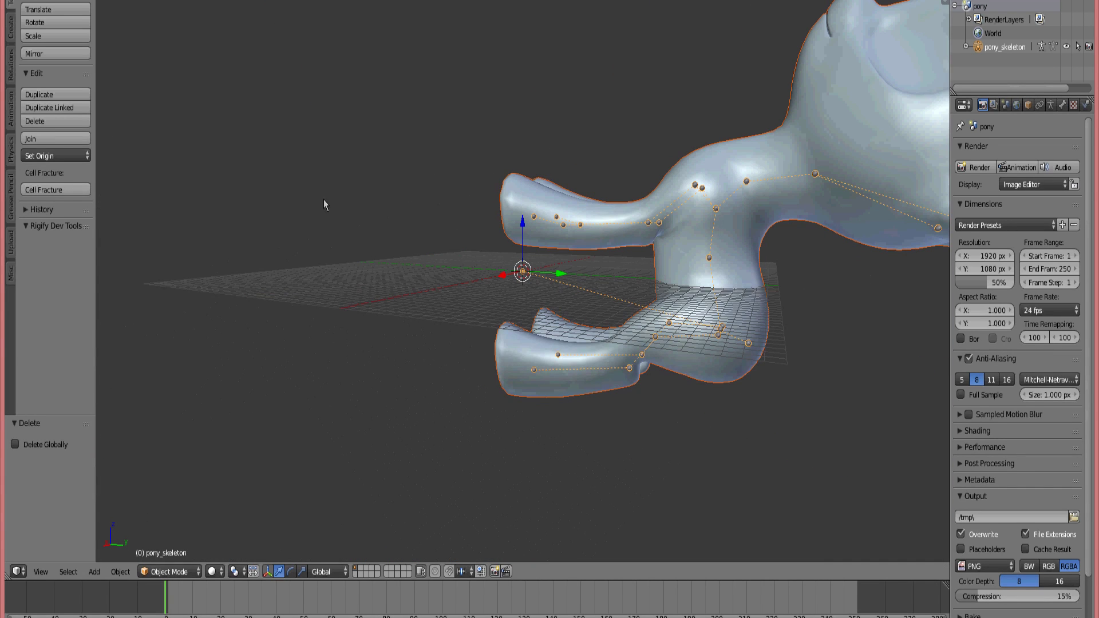
Review the Auto Run Python Scripts option in the user preferences' file settings and close the preferences
click(34, 1)
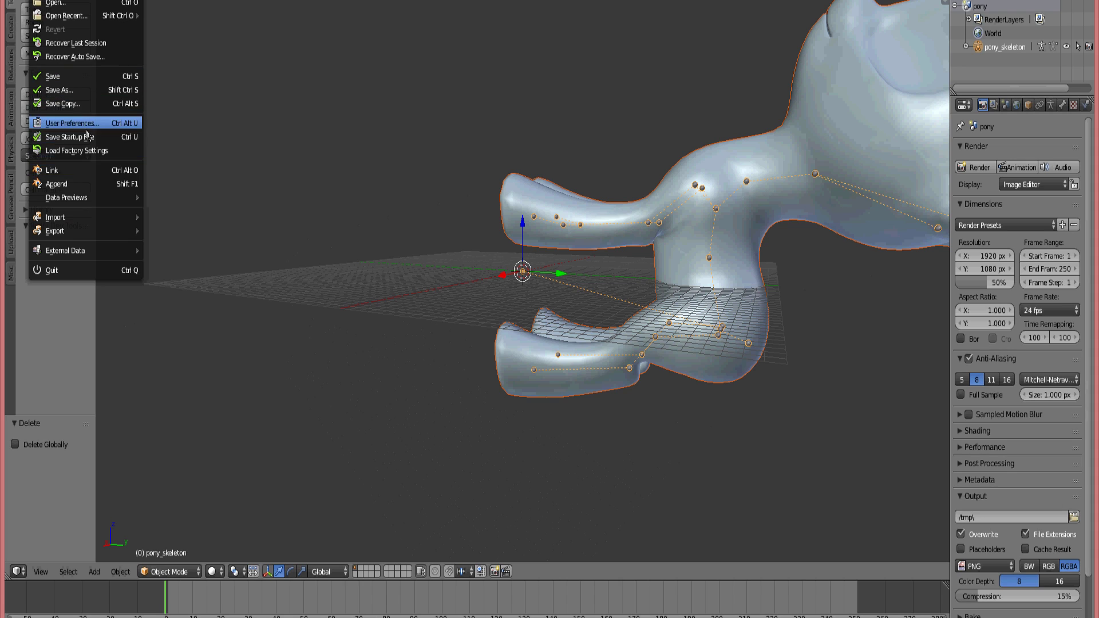
click(131, 122)
click(167, 0)
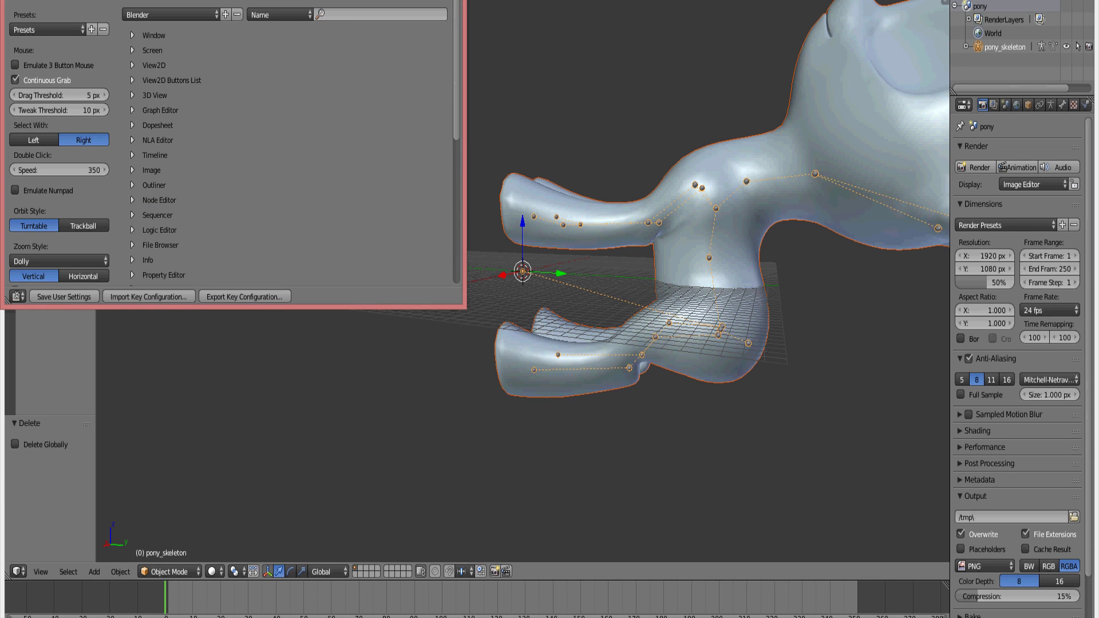
click(421, 0)
scroll(278, 152, down, 4)
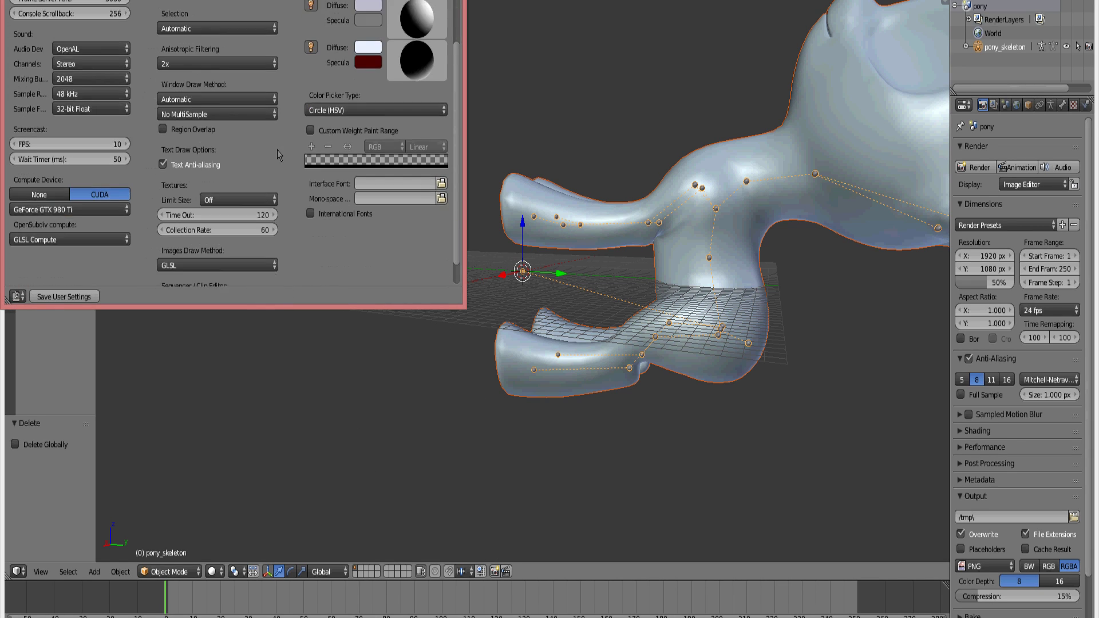
scroll(235, 149, up, 4)
key(ctrl+shift+Tab)
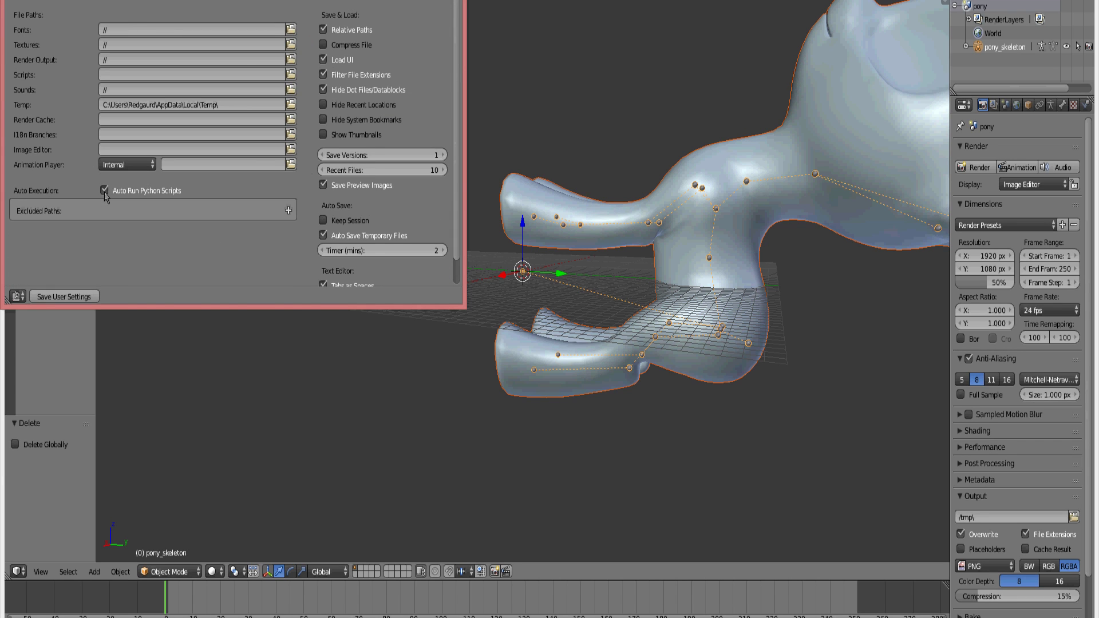
click(454, 1)
Import eyelashes.smd from the PLEP OC THING folder with the Source Engine importer
middle_drag(361, 197, 400, 215)
middle_drag(497, 144, 392, 213)
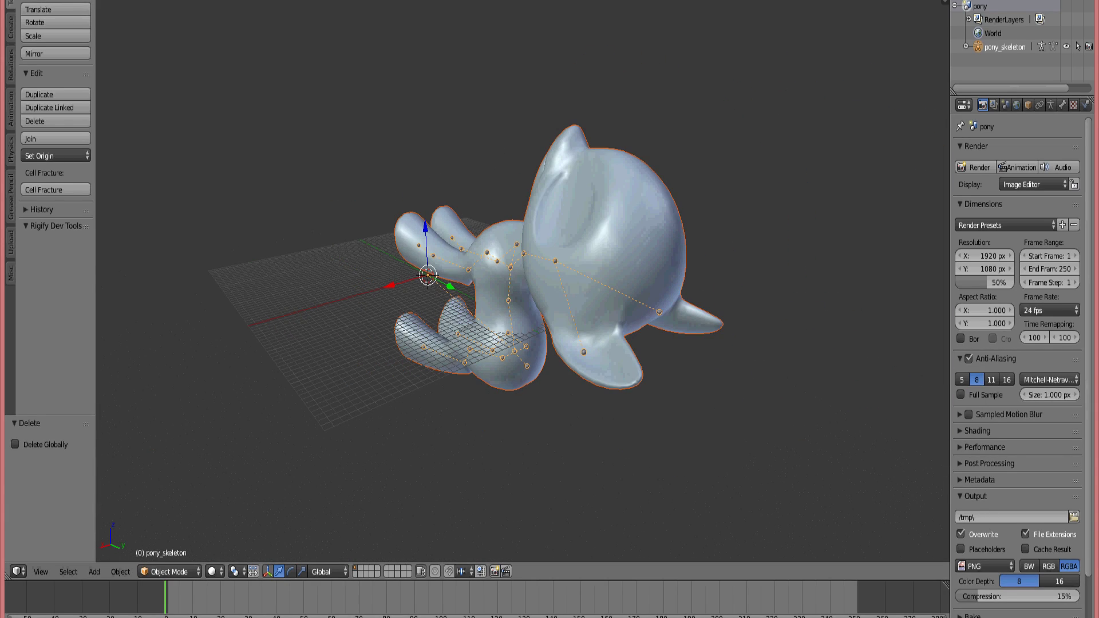
click(31, 2)
mouse_move(68, 217)
click(252, 339)
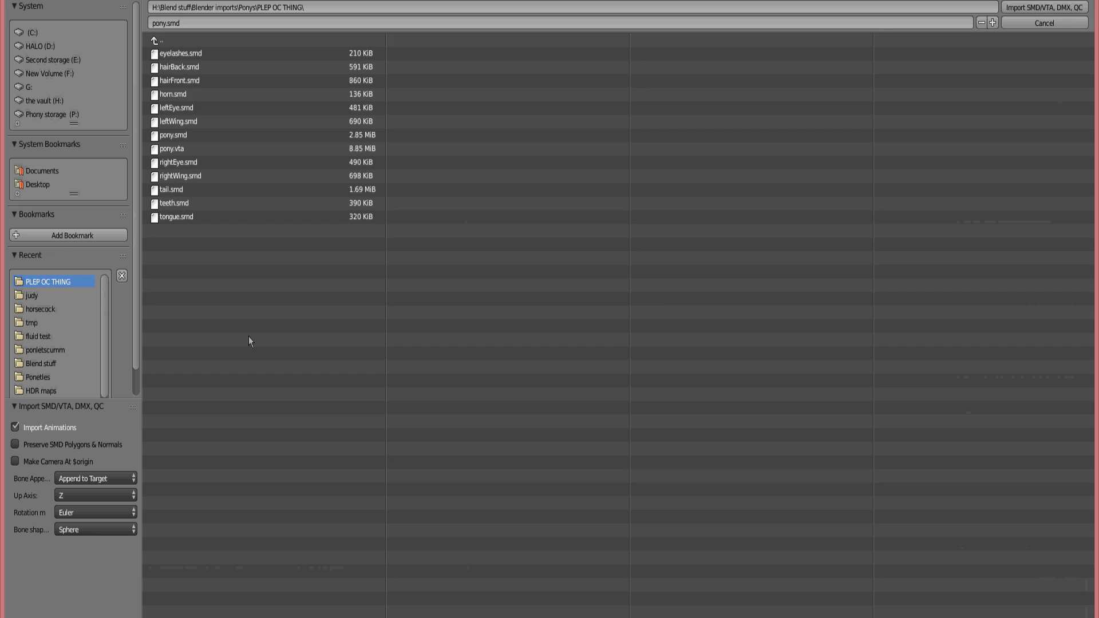
click(1018, 8)
middle_drag(457, 198, 487, 199)
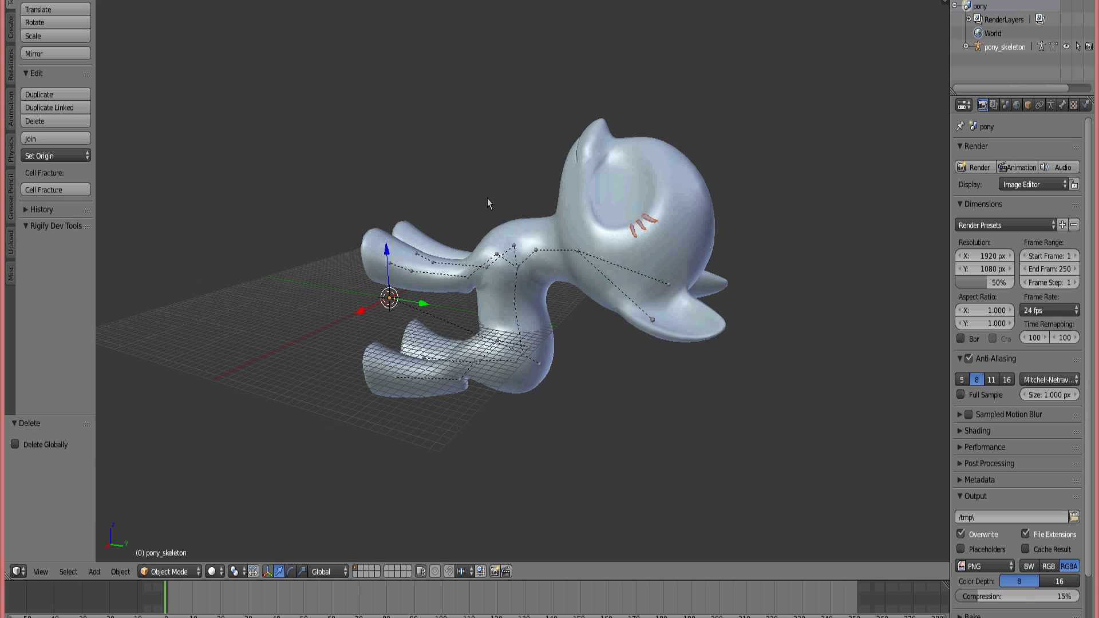
Import hairBack.smd with the Source Engine importer
click(33, 1)
mouse_move(98, 222)
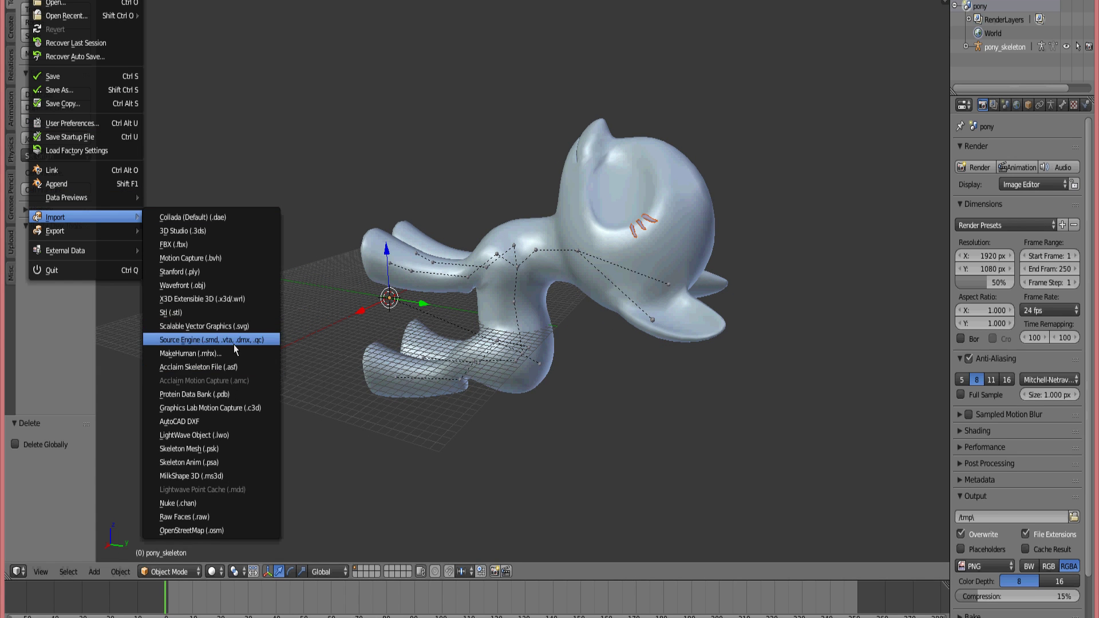
click(252, 340)
double_click(245, 67)
Import hairFront.smd with the Source Engine importer
click(33, 1)
mouse_move(86, 217)
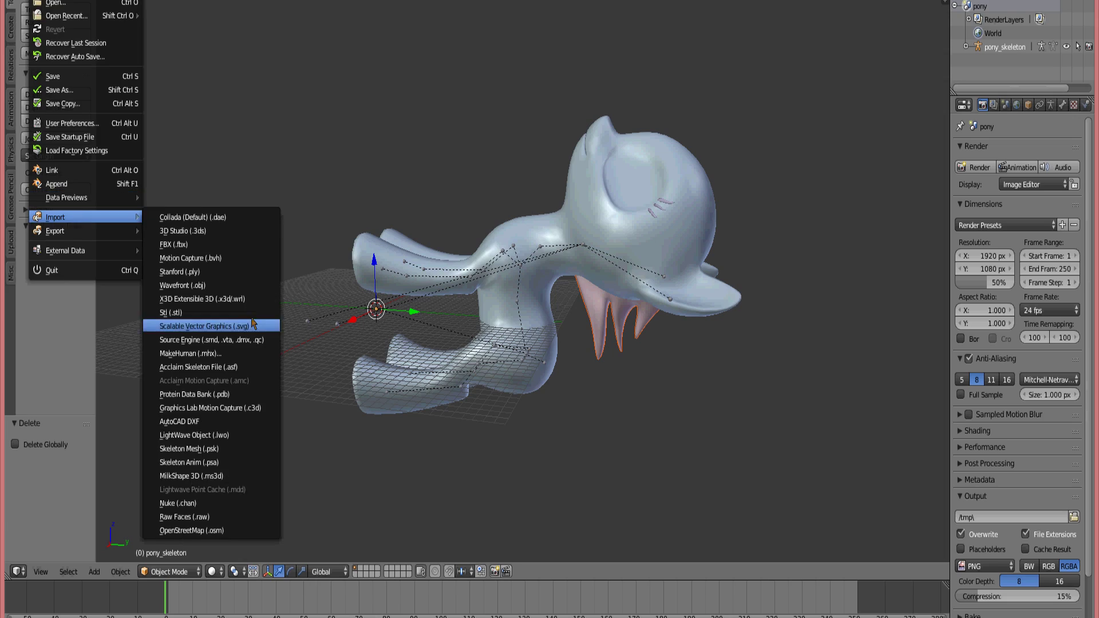
click(251, 339)
click(245, 81)
click(1014, 8)
middle_drag(487, 257, 430, 252)
Import horn.smd with the Source Engine importer
click(34, 2)
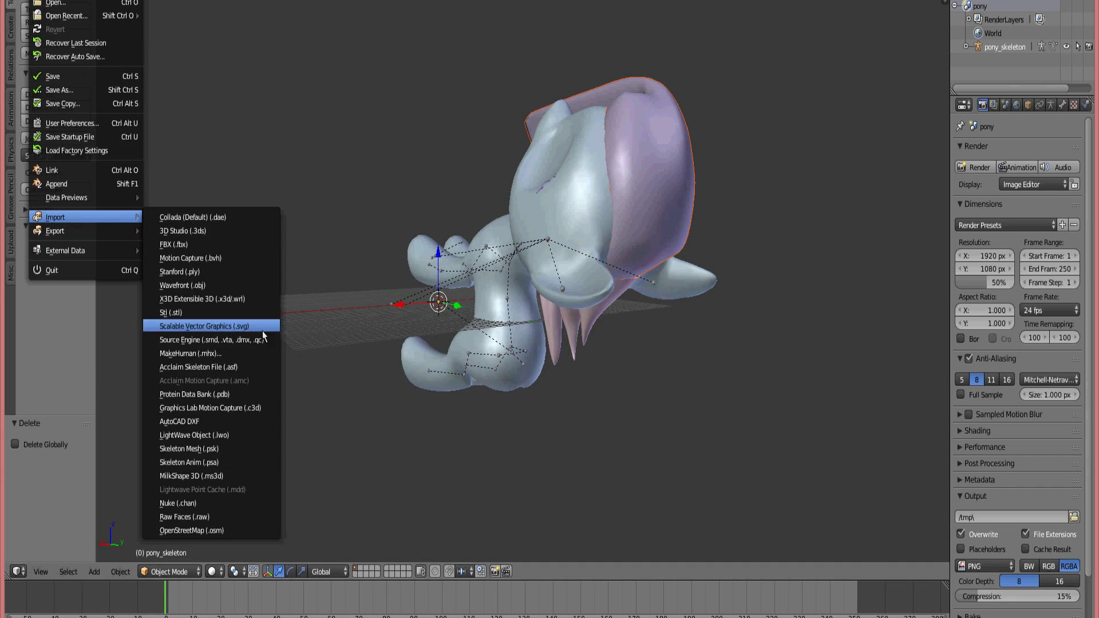
click(262, 339)
double_click(304, 95)
middle_drag(106, 146, 143, 166)
Import leftEye.smd with the Source Engine importer
click(34, 1)
click(35, 1)
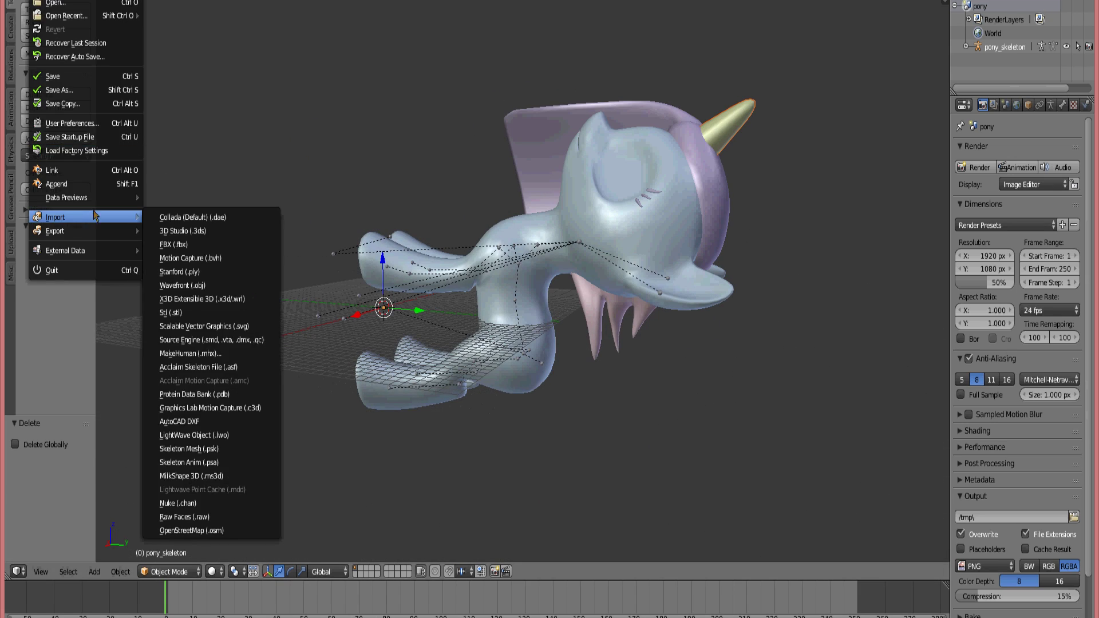
click(240, 340)
click(232, 108)
click(1068, 9)
middle_drag(412, 183, 311, 300)
Import rightEye.smd with the Source Engine importer
click(34, 1)
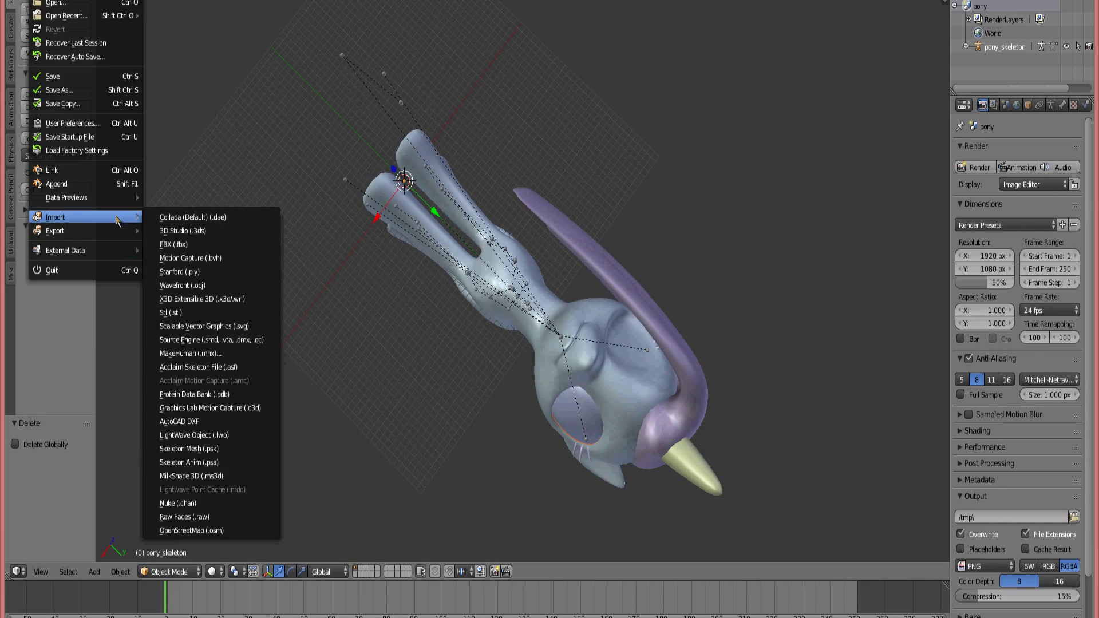
click(268, 339)
click(252, 163)
click(1031, 8)
Import leftEye.smd once more with the Source Engine importer
click(35, 2)
click(255, 339)
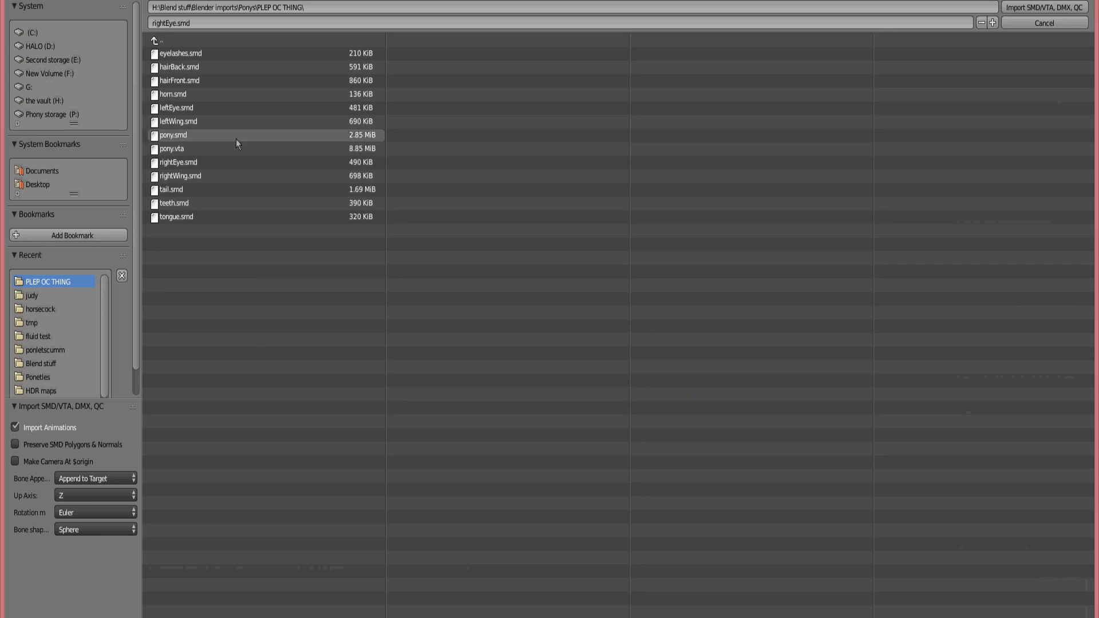
click(243, 110)
click(1031, 8)
middle_drag(723, 177, 661, 53)
Import leftWing.smd with the Source Engine importer
click(34, 1)
click(241, 340)
click(233, 121)
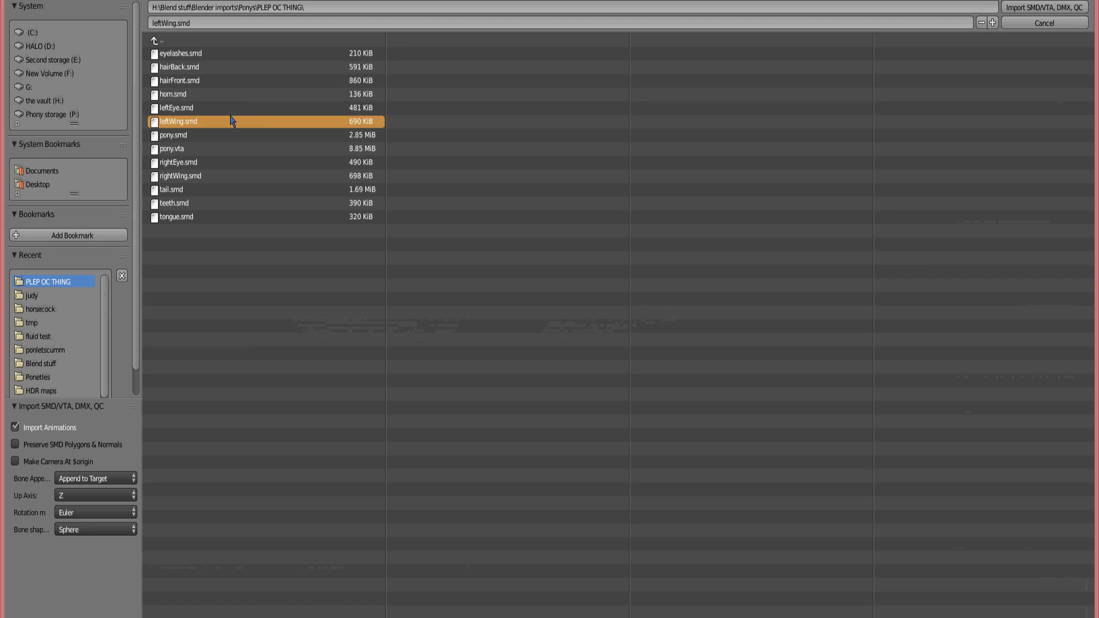
click(1030, 8)
middle_drag(675, 166, 541, 166)
Import rightWing.smd with the Source Engine importer
click(16, 1)
mouse_move(34, 1)
mouse_move(109, 217)
click(262, 340)
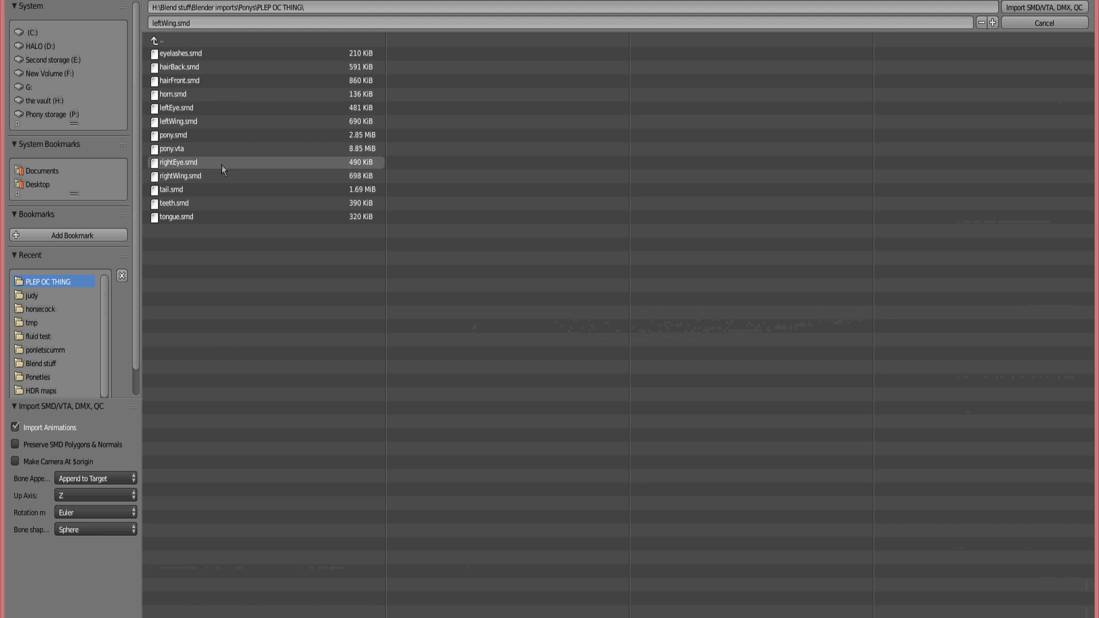
click(223, 176)
click(1031, 8)
Import tail.smd with the Source Engine importer
click(34, 1)
mouse_move(57, 221)
click(229, 340)
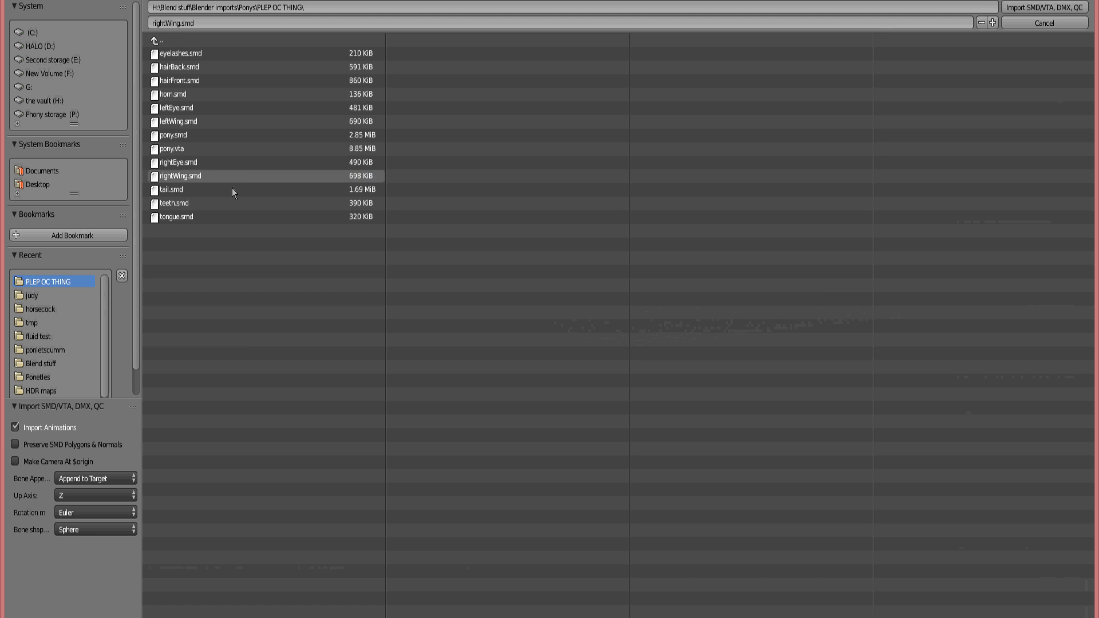
click(233, 190)
click(1025, 8)
Import teeth.smd with the Source Engine importer and look at the mouth up close
click(34, 1)
mouse_move(86, 216)
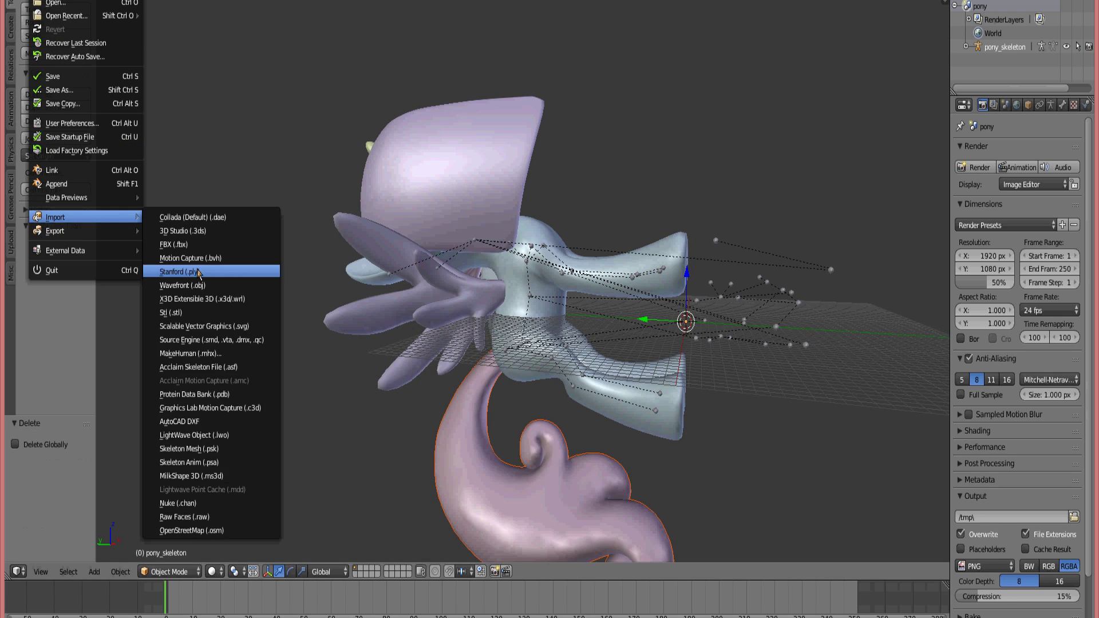
click(229, 340)
click(216, 205)
click(1030, 8)
scroll(473, 256, up, 8)
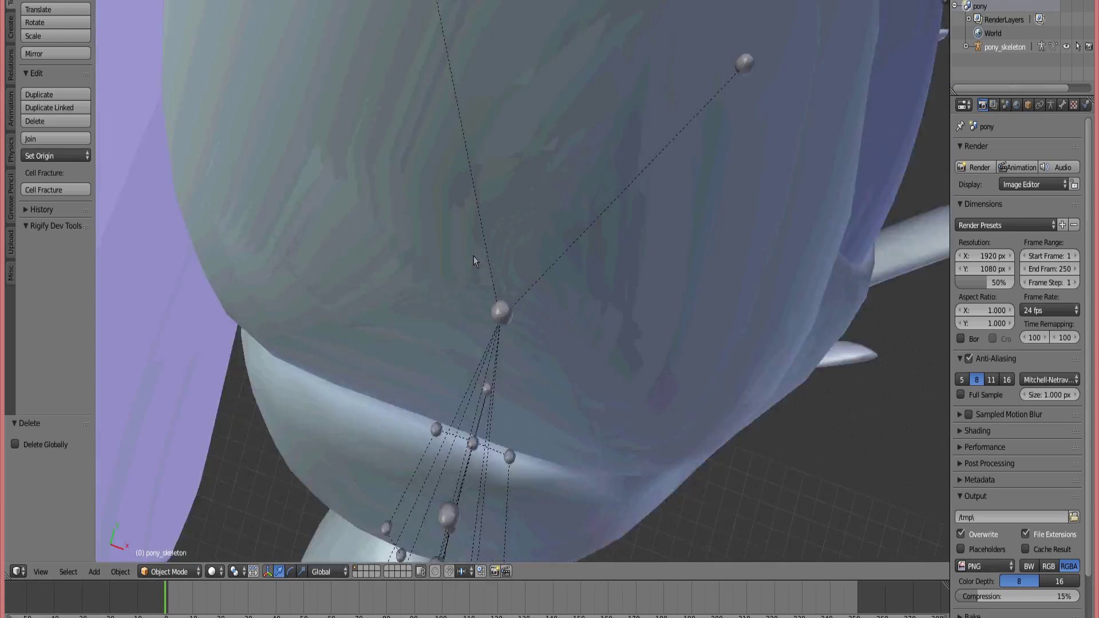
middle_drag(473, 256, 870, 322)
scroll(870, 326, down, 5)
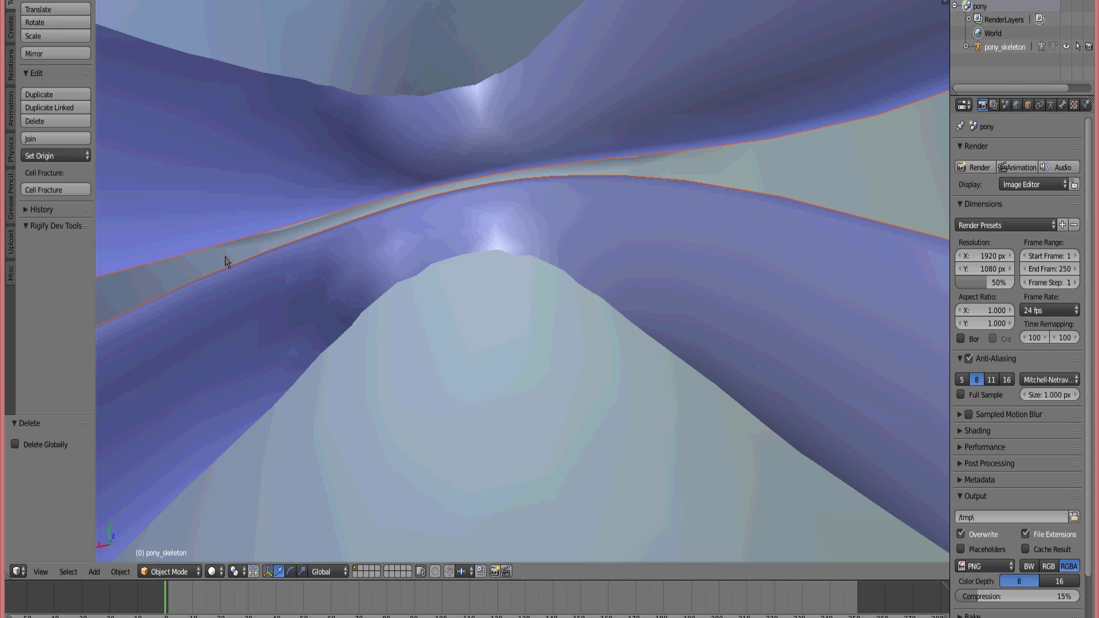
Import tongue.smd with the Source Engine importer and view the complete pony model
click(32, 2)
mouse_move(58, 217)
click(238, 340)
click(239, 218)
click(1030, 8)
scroll(275, 52, down, 10)
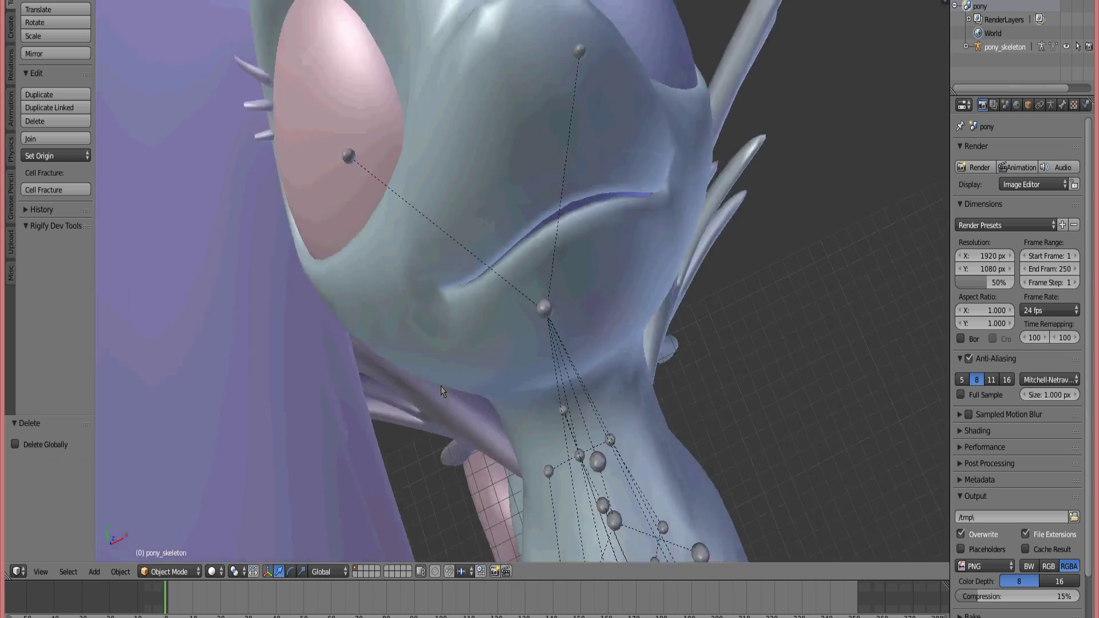
middle_drag(275, 52, 541, 123)
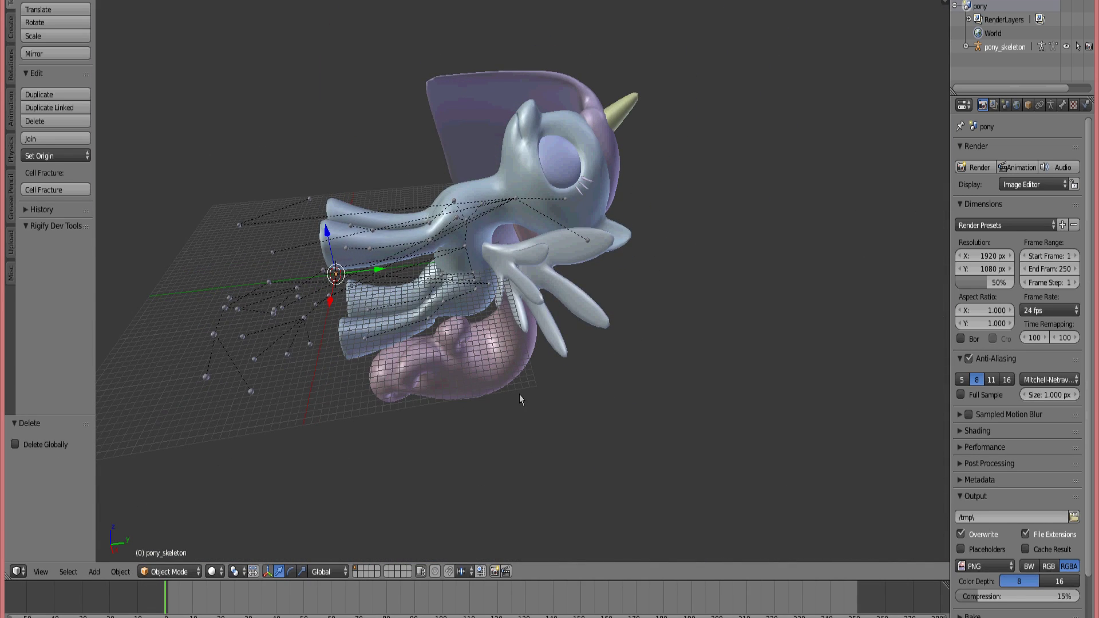
Switch to the PLEP OC THING folder in File Explorer and open hairFront.png for editing in Paint
click(197, 567)
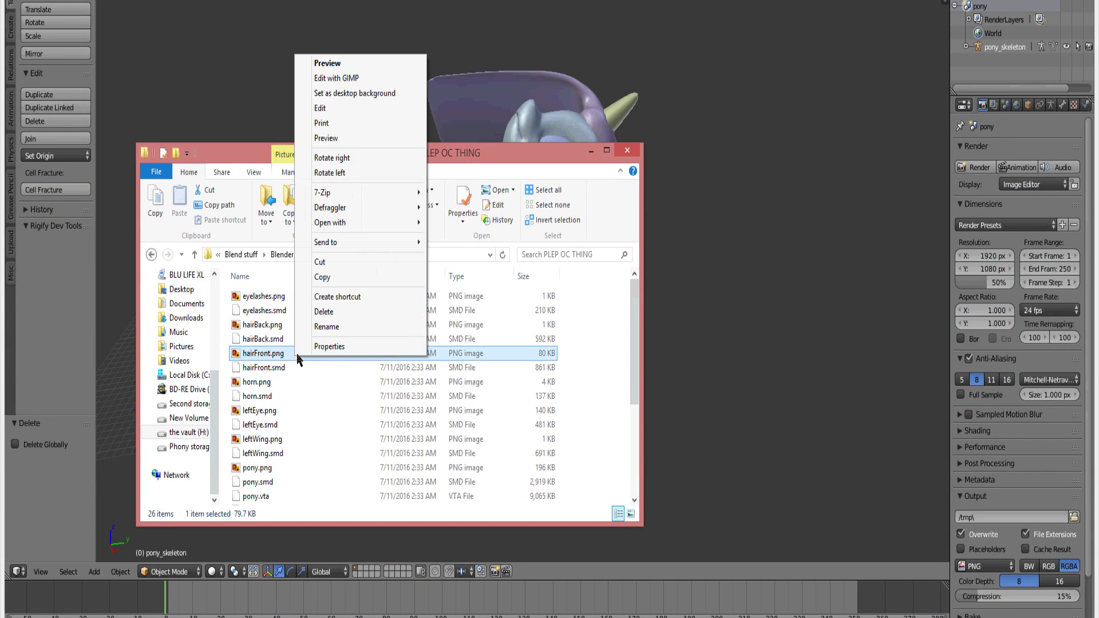
click(362, 108)
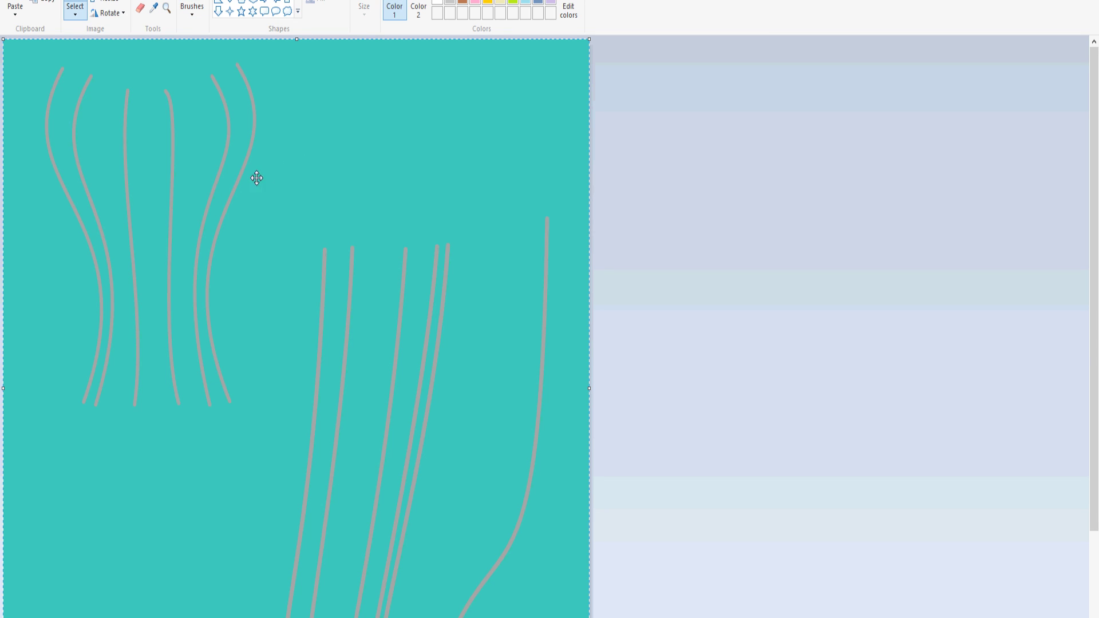
Flip the hairFront.png texture vertically and save it
click(110, 12)
click(136, 77)
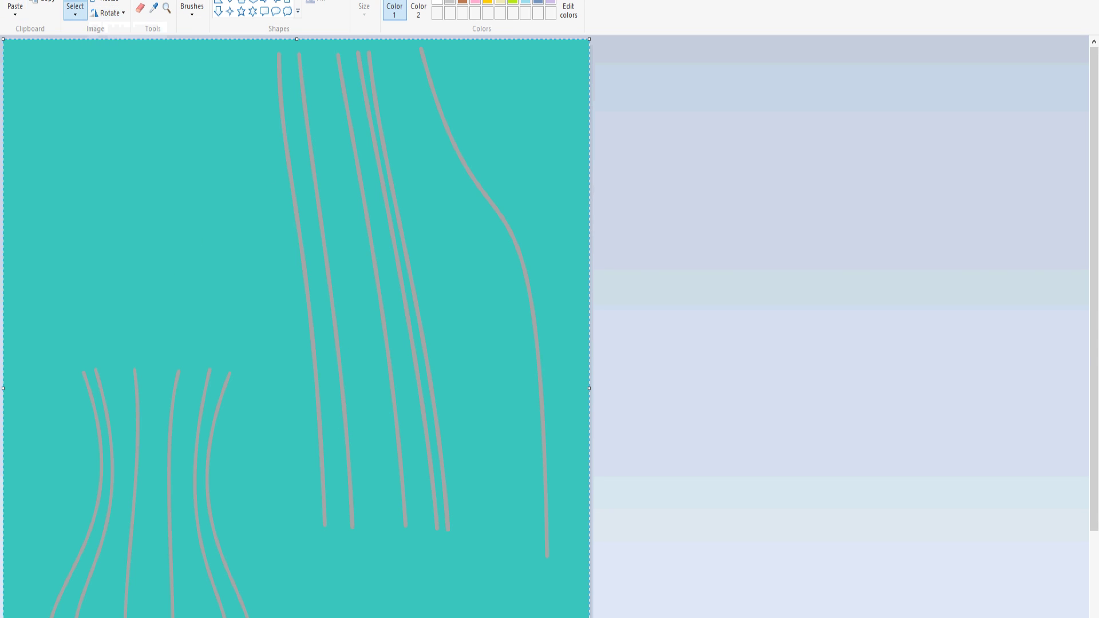
click(16, 0)
click(32, 40)
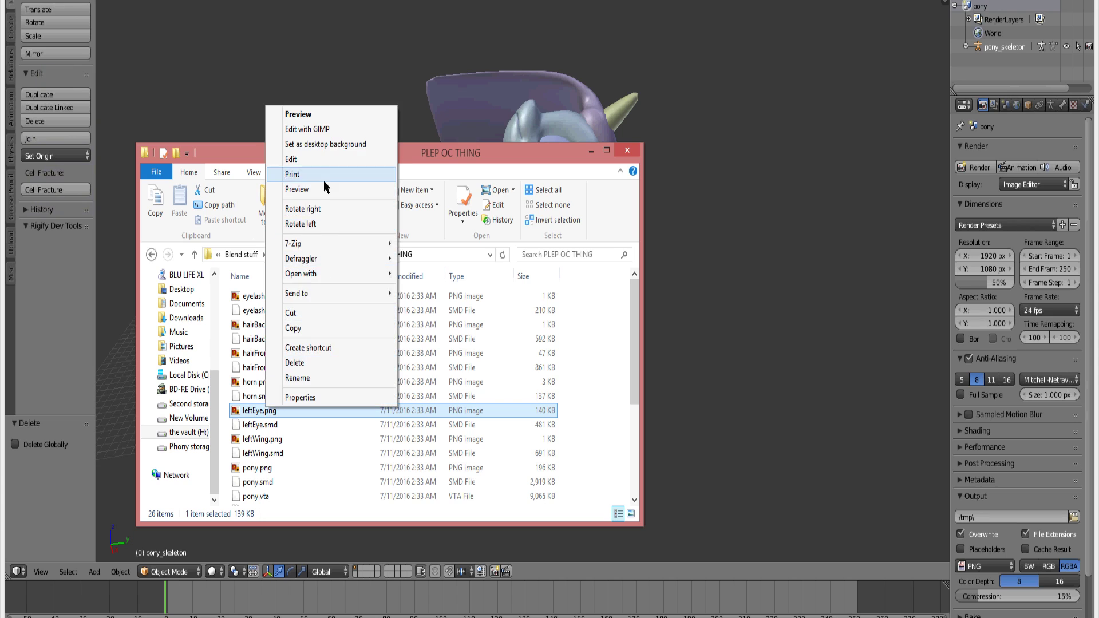
Open leftEye.png for editing in Paint, flip the eye texture vertically, and save it
click(324, 159)
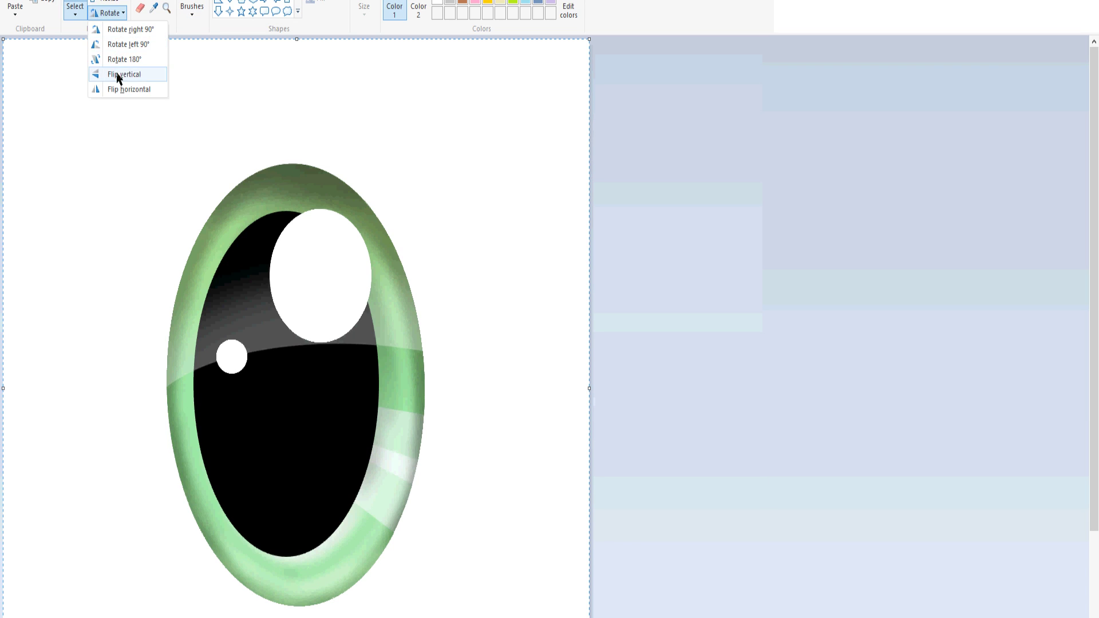
click(117, 76)
key(alt+f)
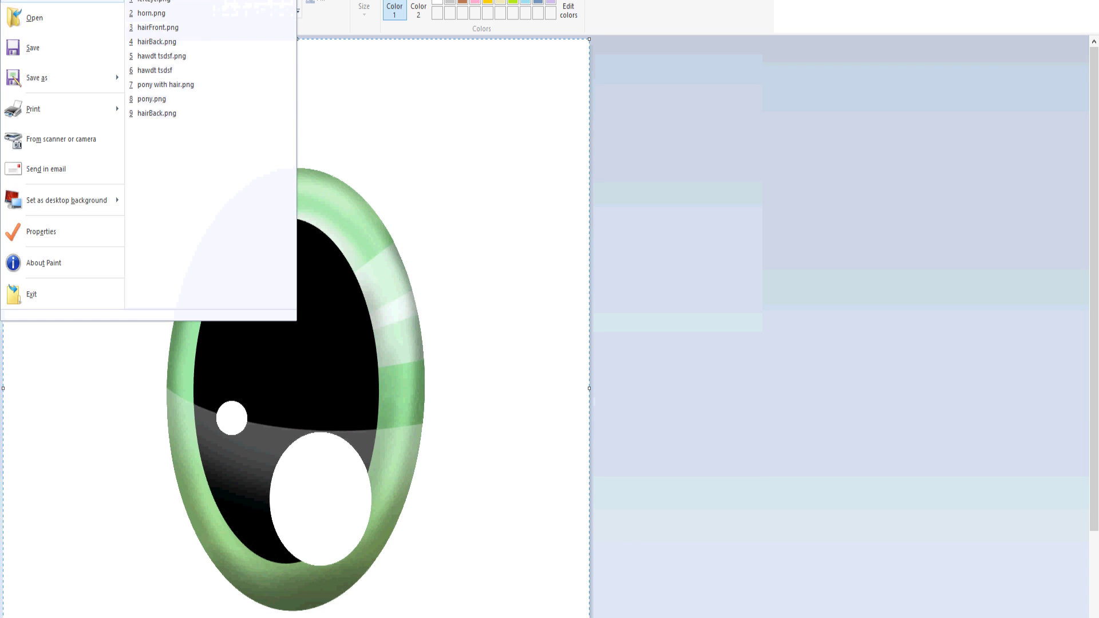
click(35, 76)
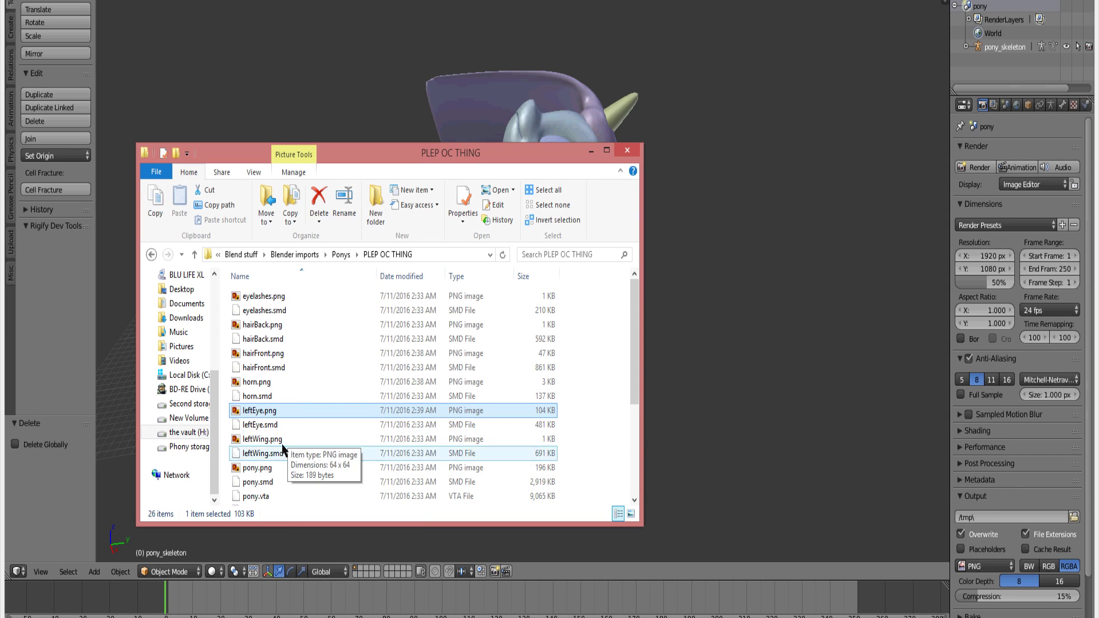
Open pony.png for editing in Paint and flip the whole body texture vertically
click(277, 468)
right_click(278, 467)
click(345, 219)
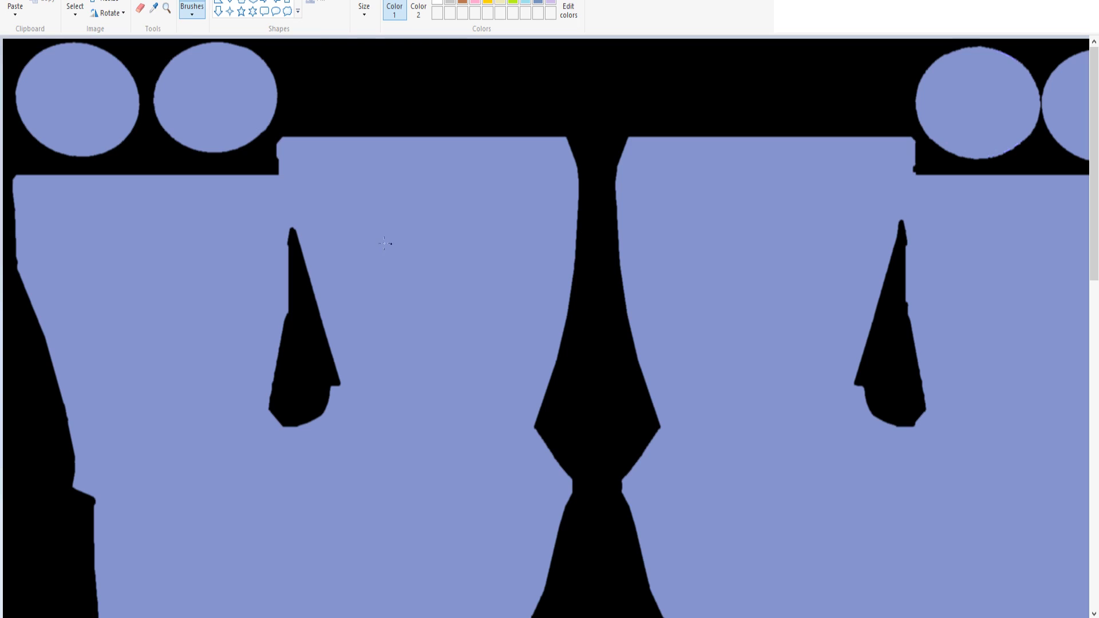
key(ctrl+a)
click(103, 13)
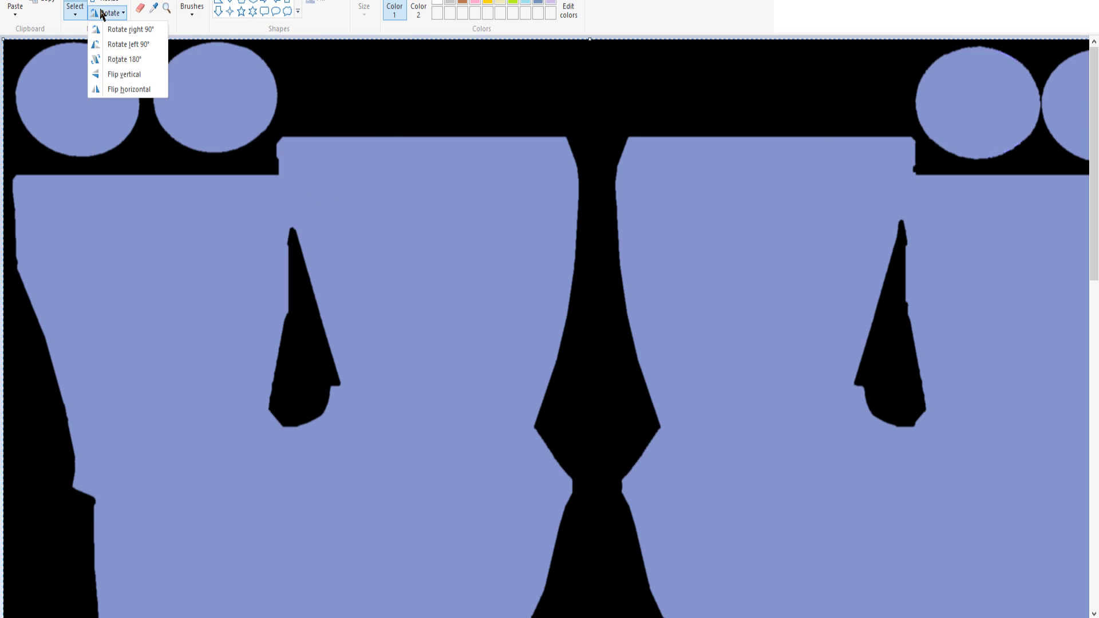
click(124, 75)
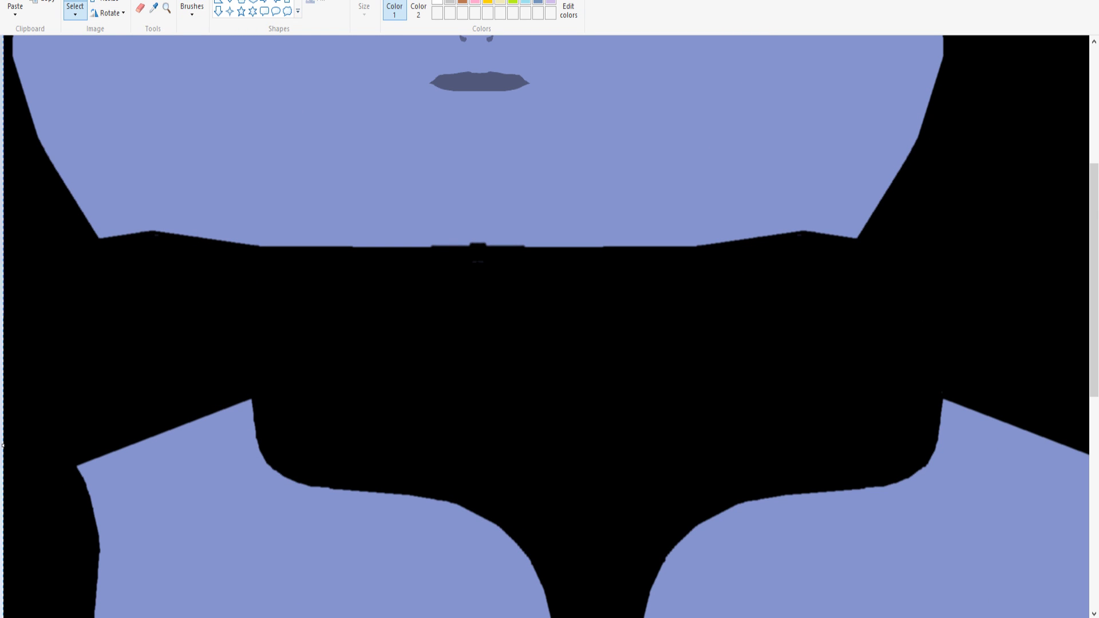
Draw a tall solid pink oval in the black area centred below the face on the body texture, and save pony.png
click(364, 8)
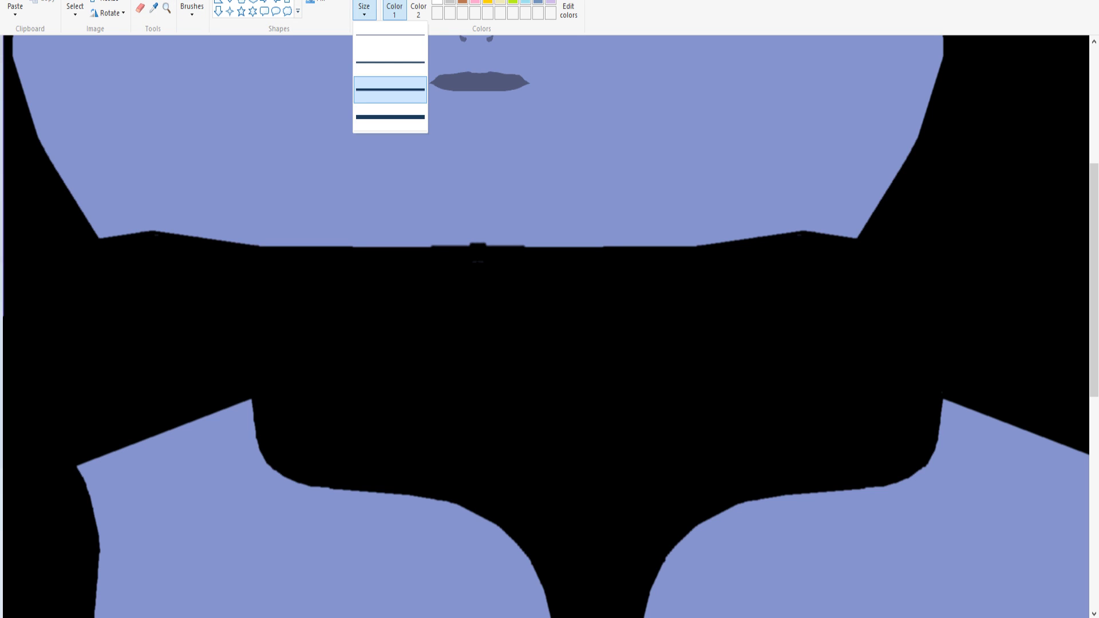
click(318, 2)
click(323, 31)
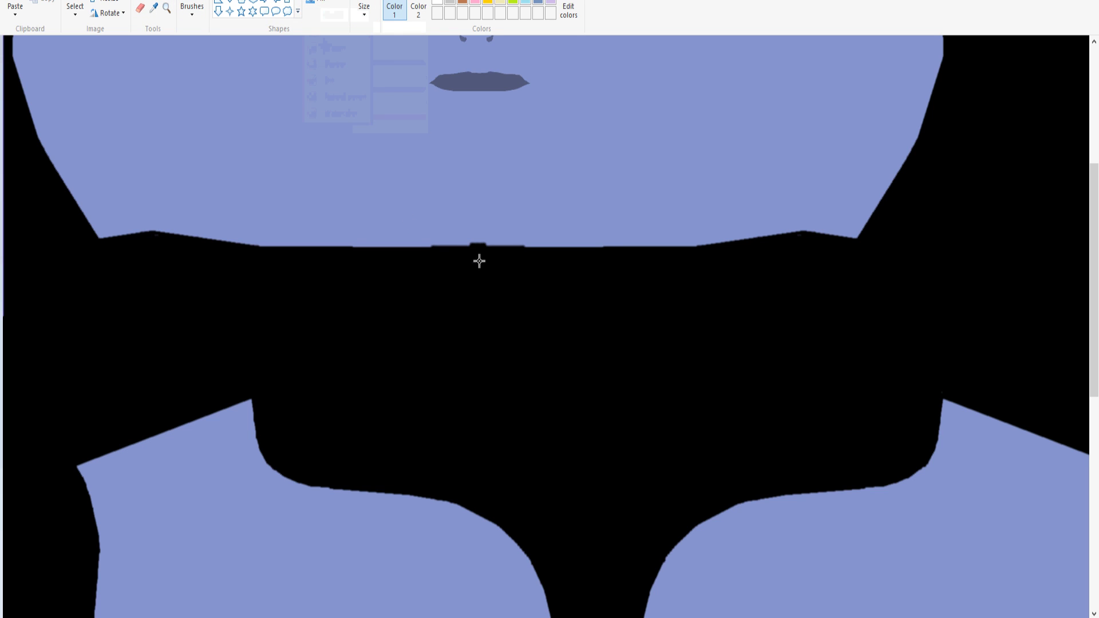
drag(527, 259, 380, 487)
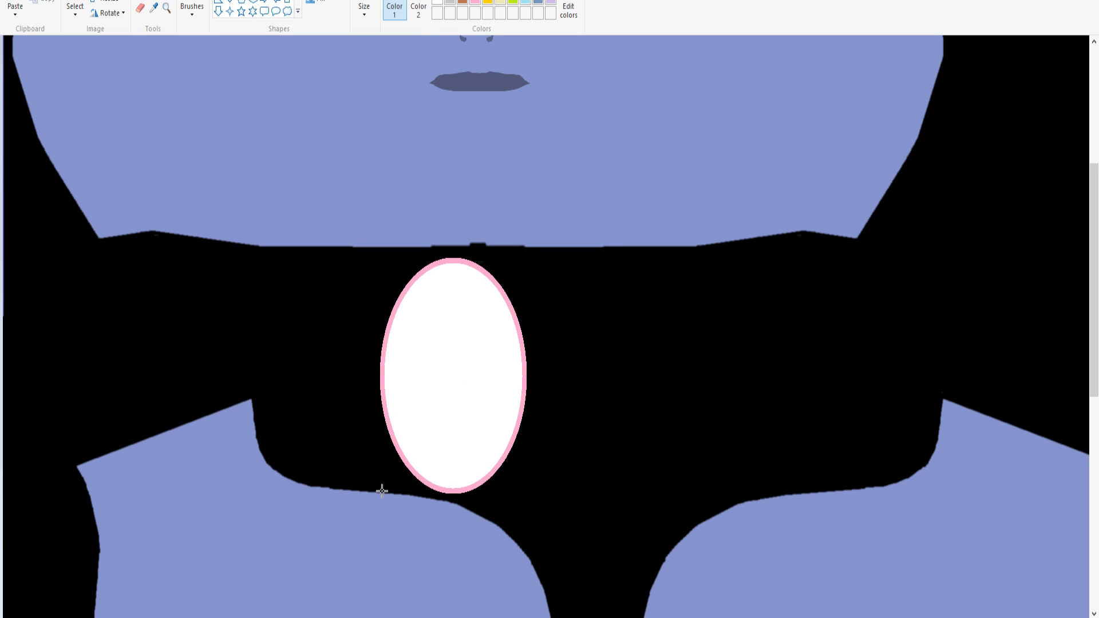
drag(456, 405, 481, 406)
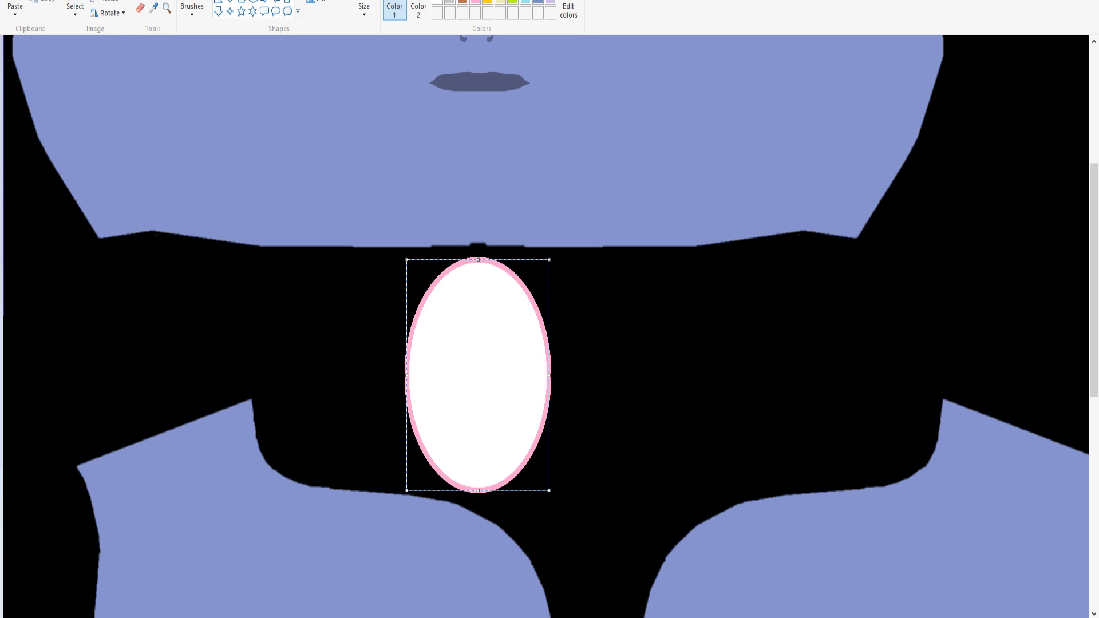
click(485, 298)
click(18, 0)
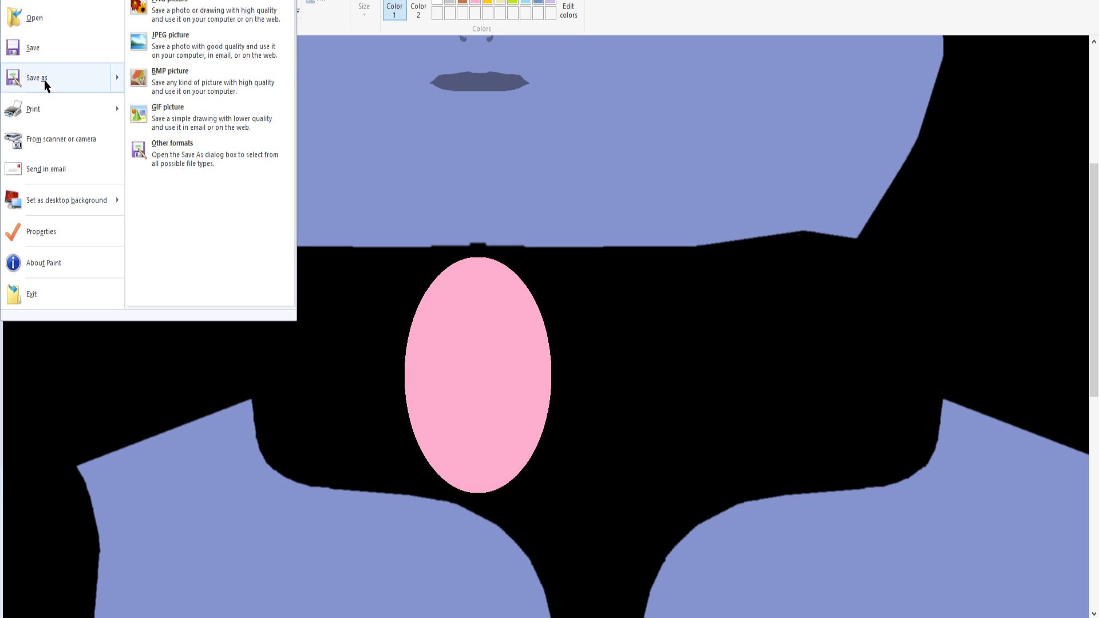
click(43, 47)
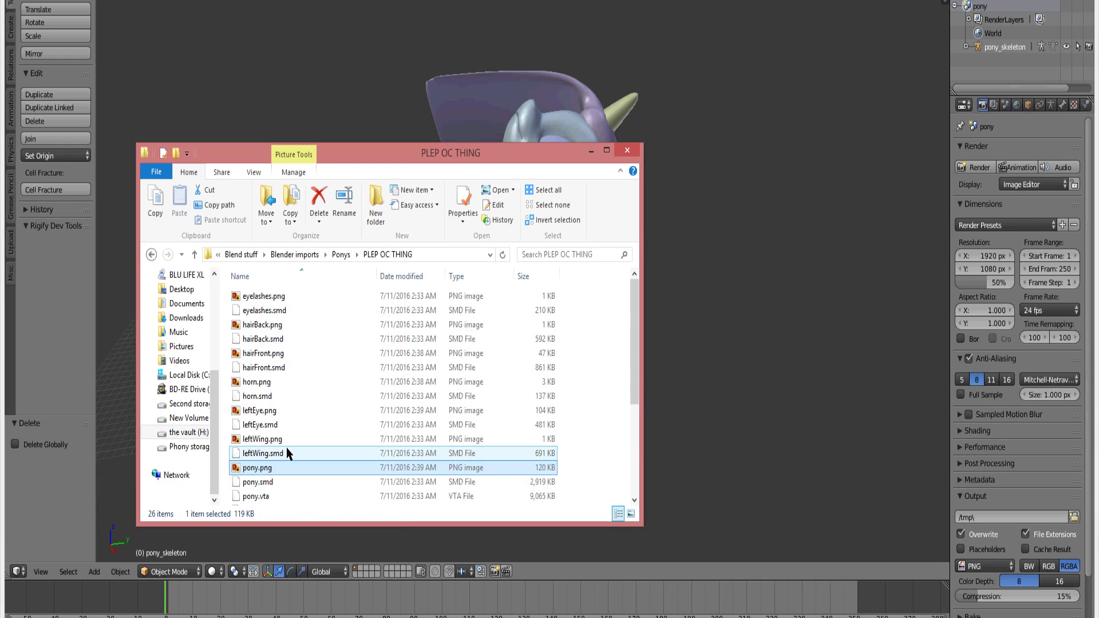
Open rightEye.png for editing in Paint, flip the eye texture vertically, and save it
scroll(290, 449, down, 4)
right_click(275, 401)
click(303, 153)
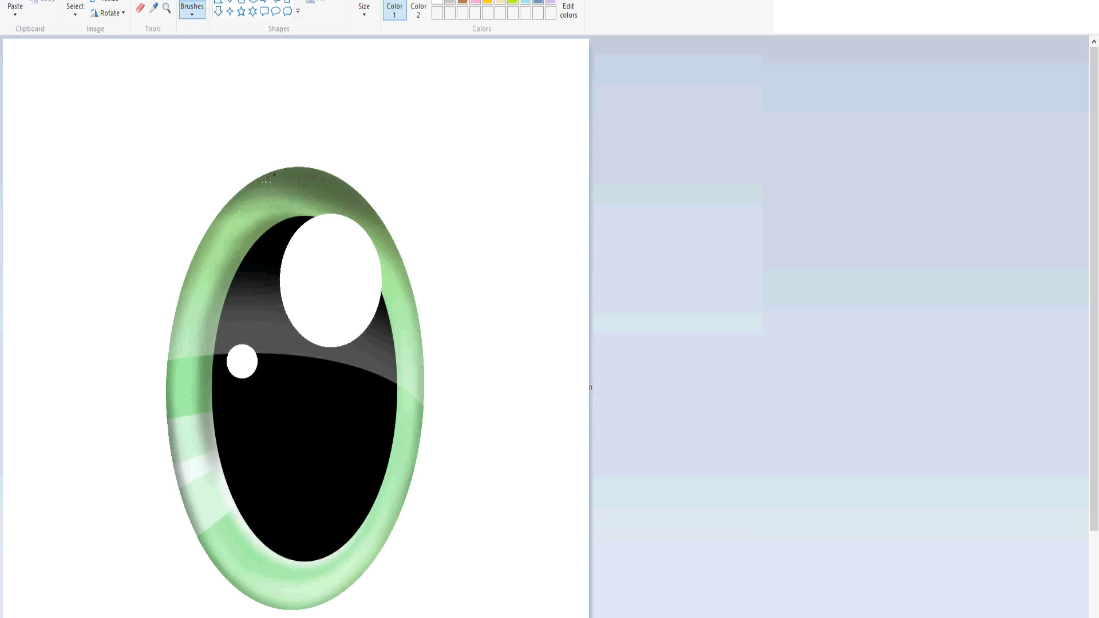
click(123, 74)
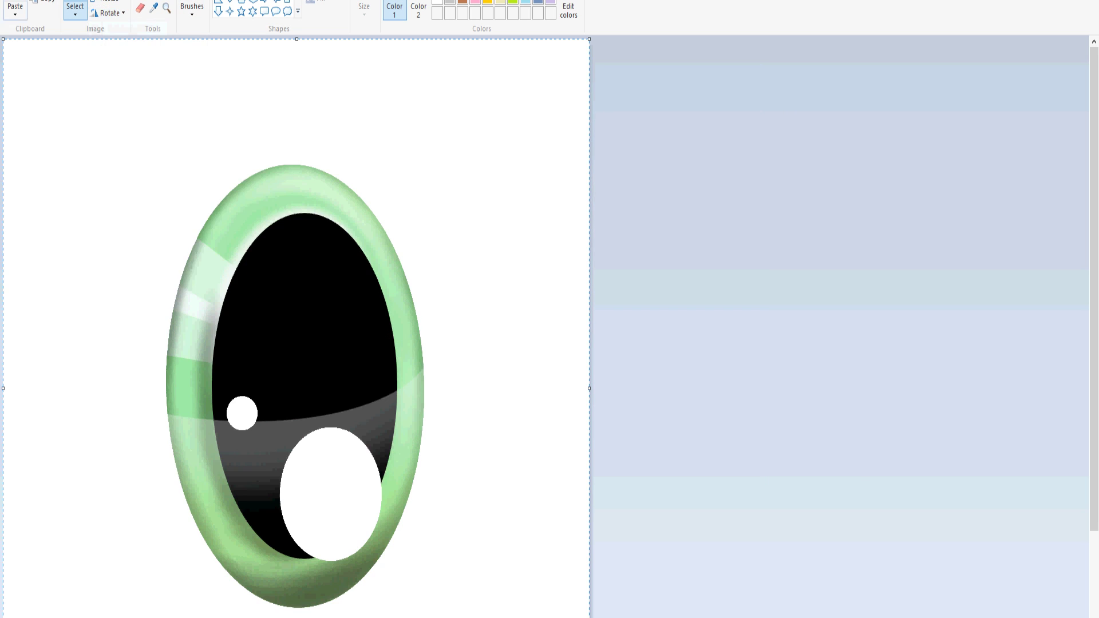
click(17, 2)
click(507, 142)
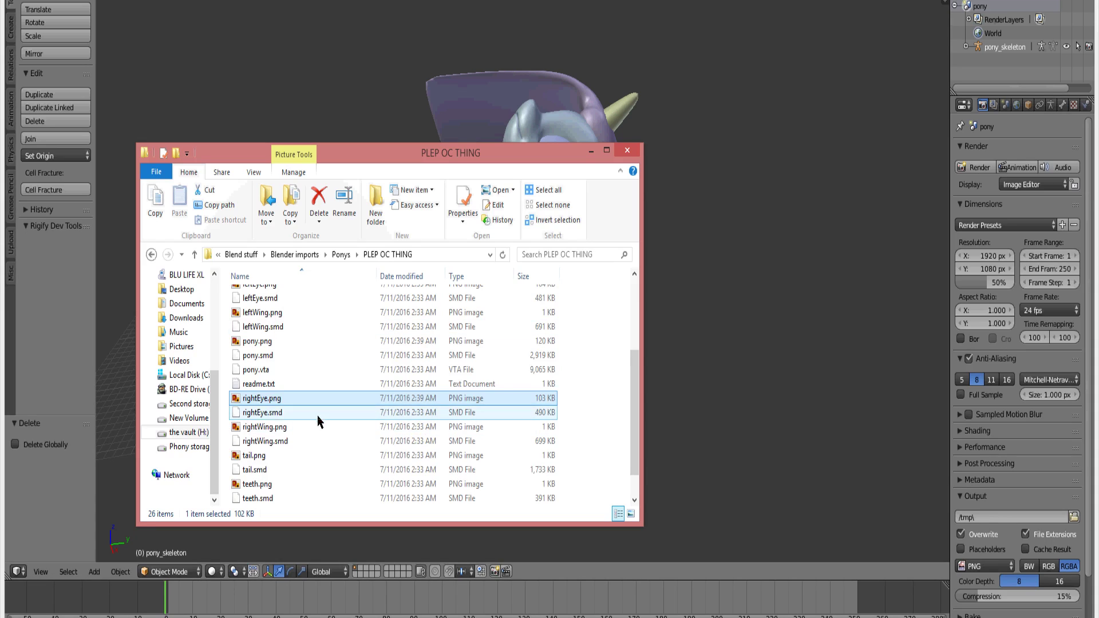
Open tail.png in Paint to examine its texture, and bring up the file options for teeth.png
right_click(261, 431)
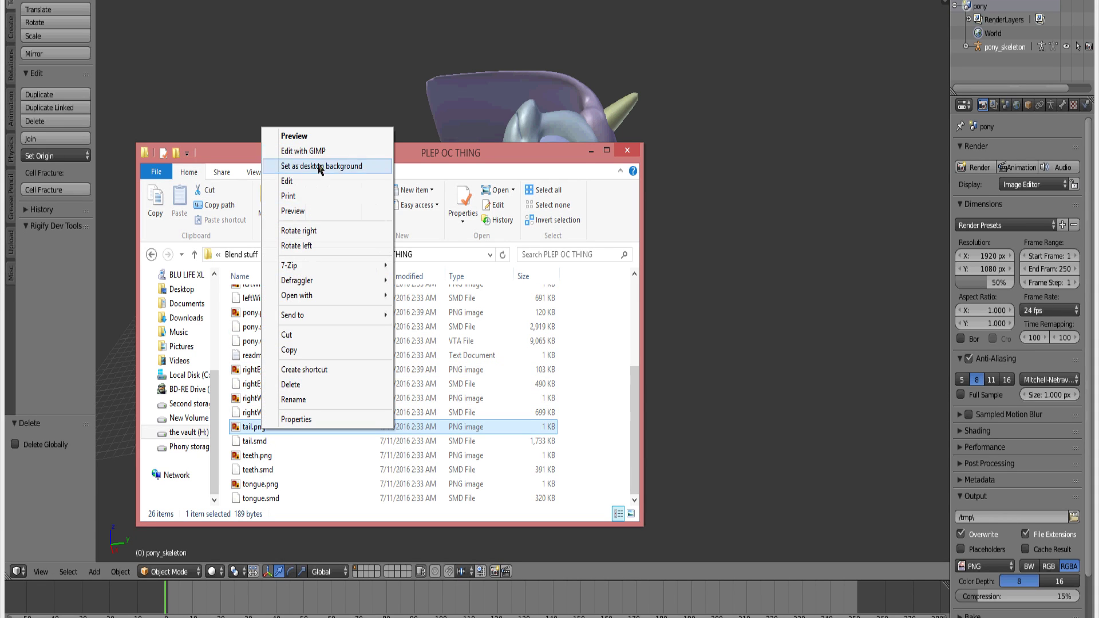
click(289, 181)
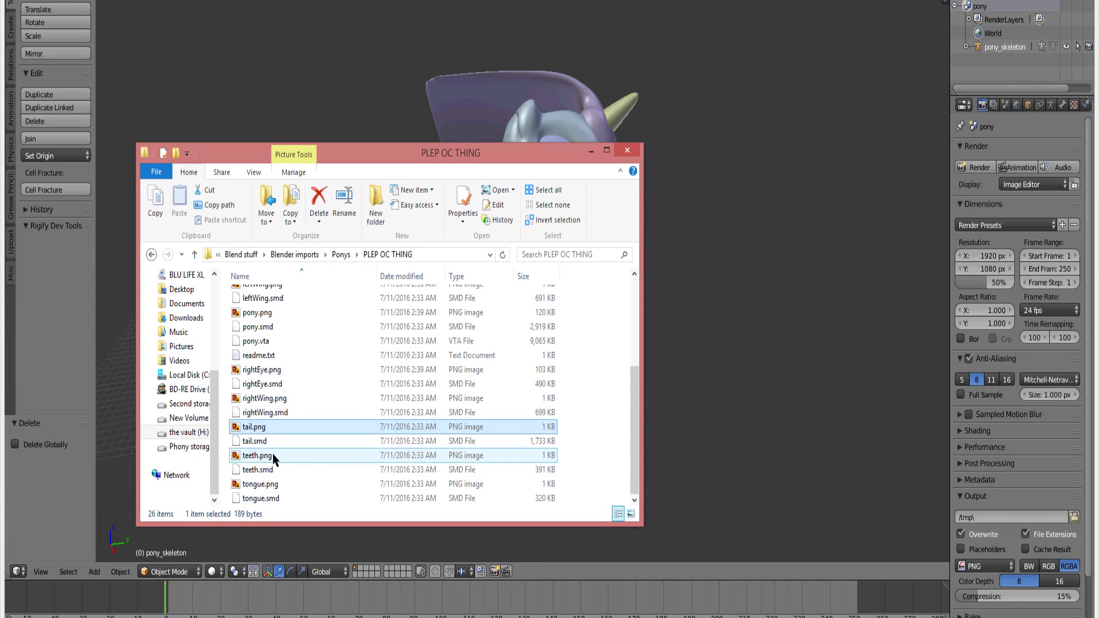
right_click(272, 455)
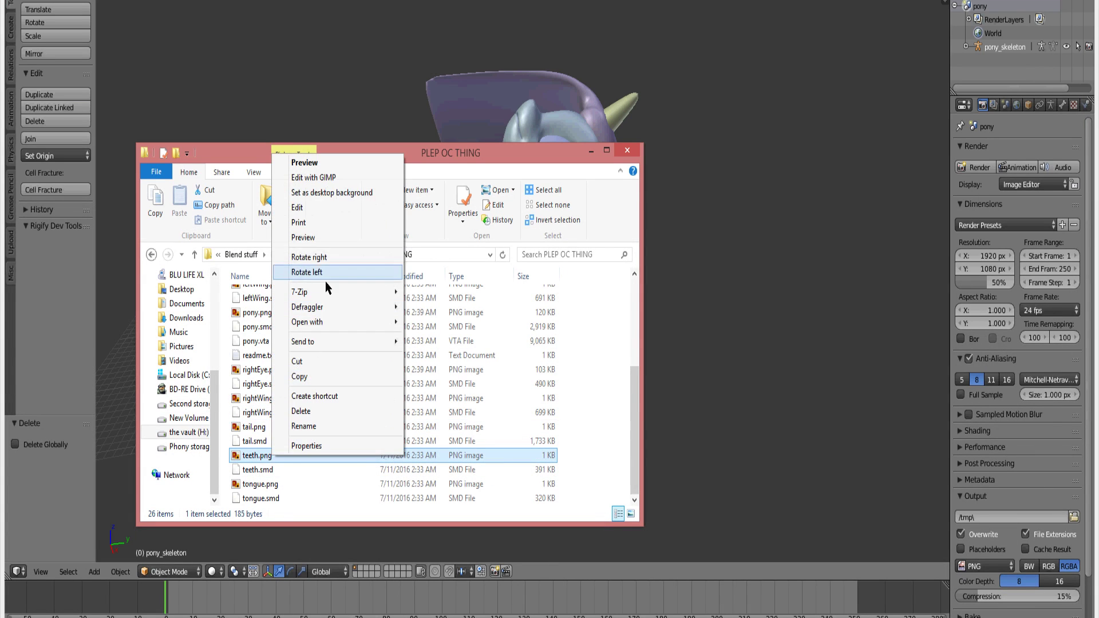
click(299, 493)
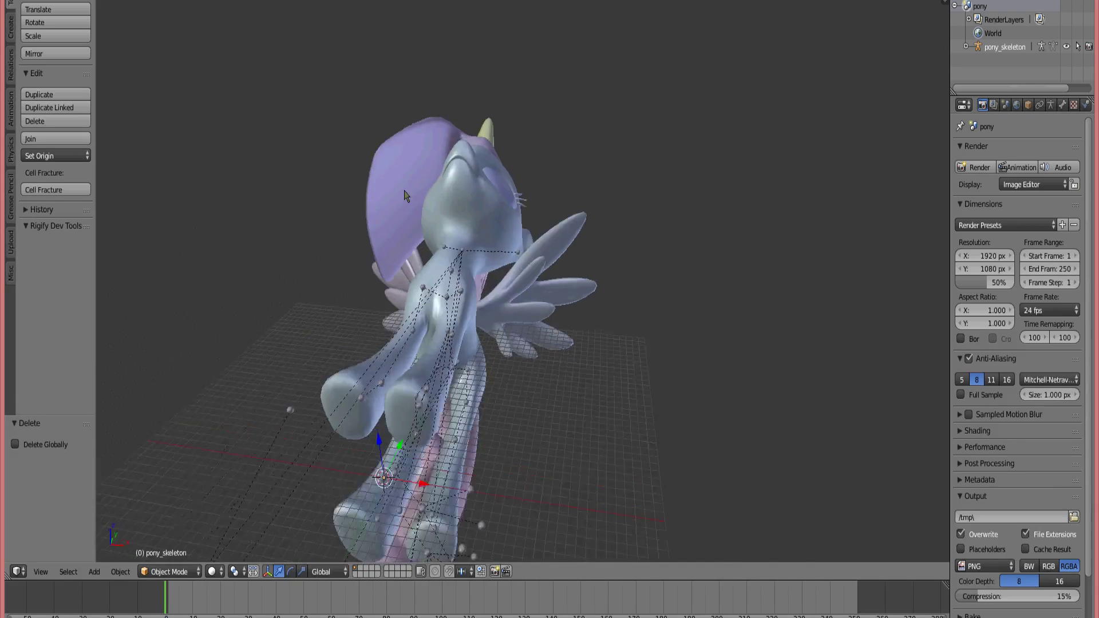
Switch to Blender, select the hairFront mesh, set the viewport shading to Material, and change the render engine to Cycles Render
middle_drag(406, 196, 480, 268)
right_click(480, 267)
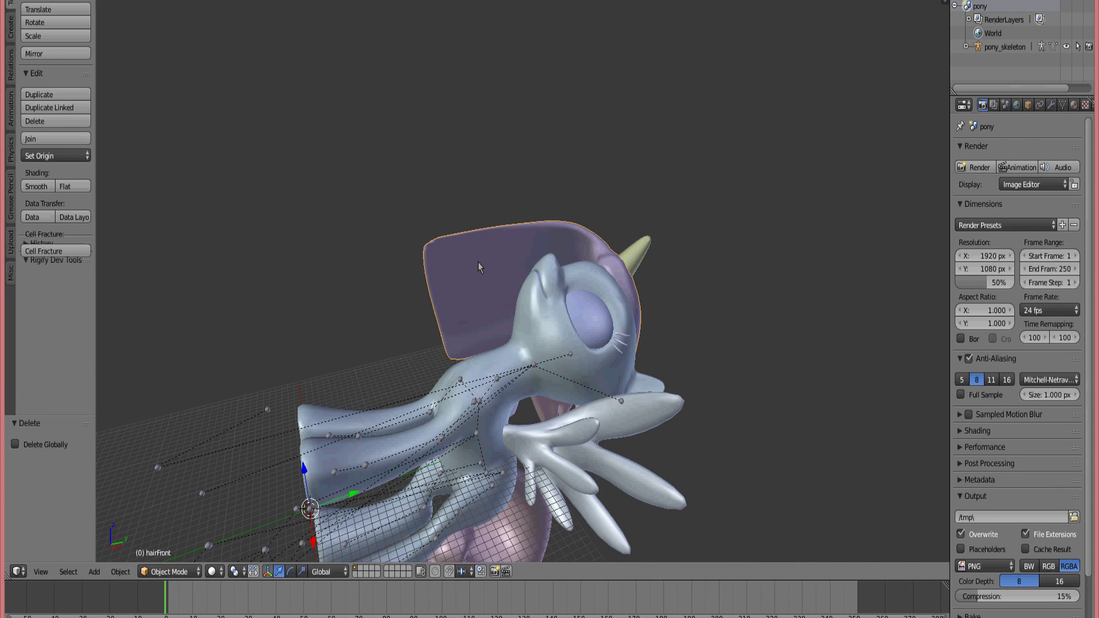
click(212, 572)
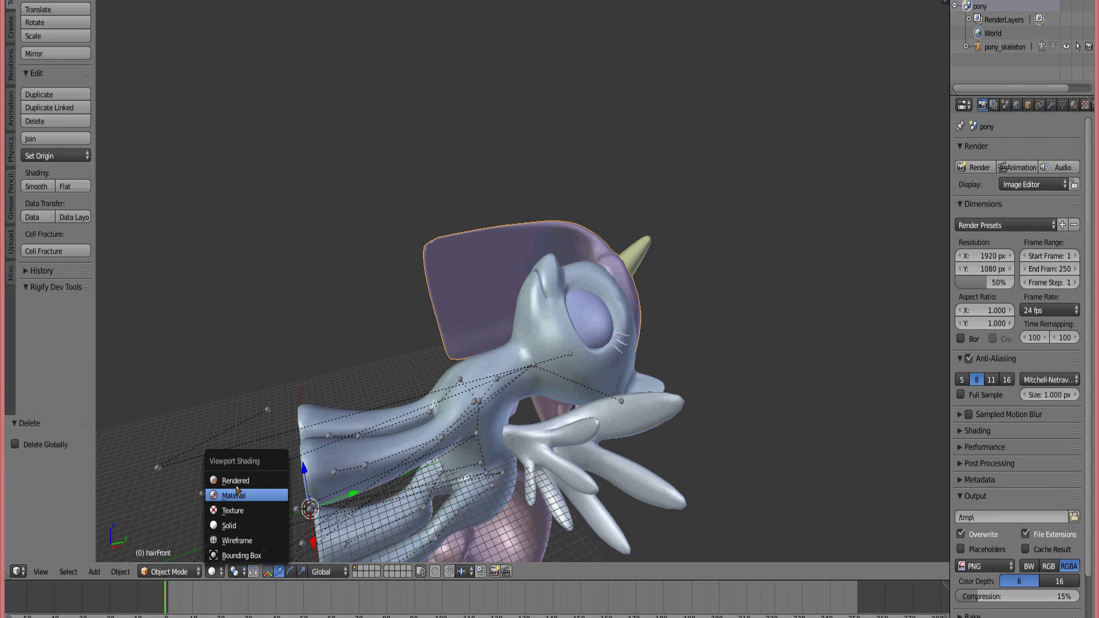
click(238, 495)
mouse_move(493, 393)
middle_down()
mouse_move(505, 465)
mouse_move(302, 425)
mouse_move(585, 424)
middle_up()
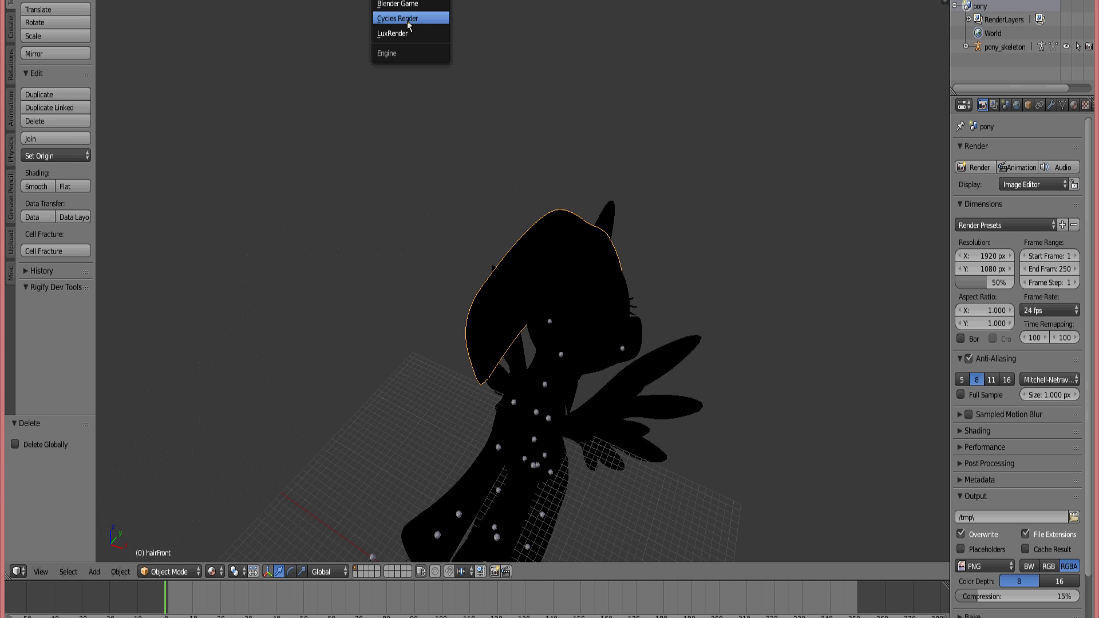
click(409, 20)
middle_drag(493, 130, 416, 25)
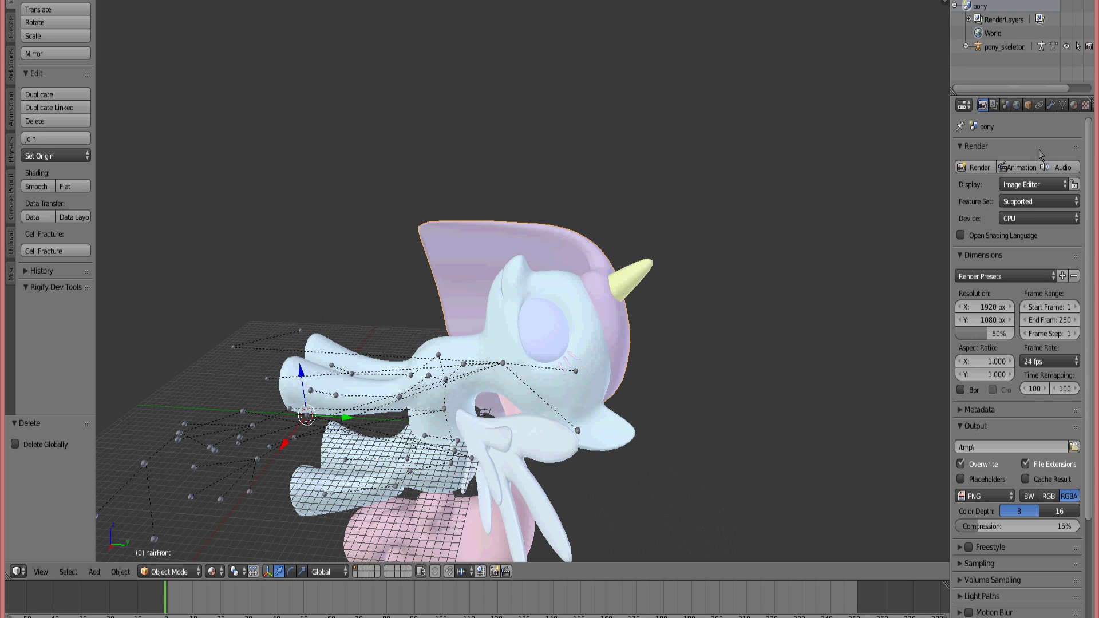
Set the render device to GPU Compute, the render display to New Window, and the resolution scale to 100%
click(1035, 221)
click(1017, 237)
click(1035, 217)
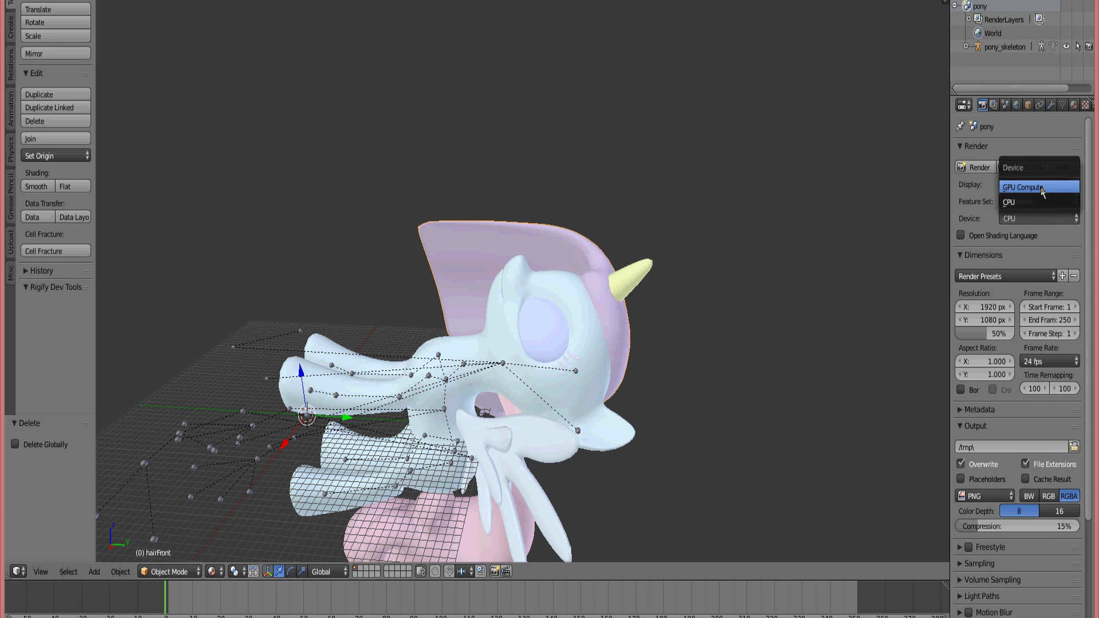
click(1042, 192)
click(1036, 184)
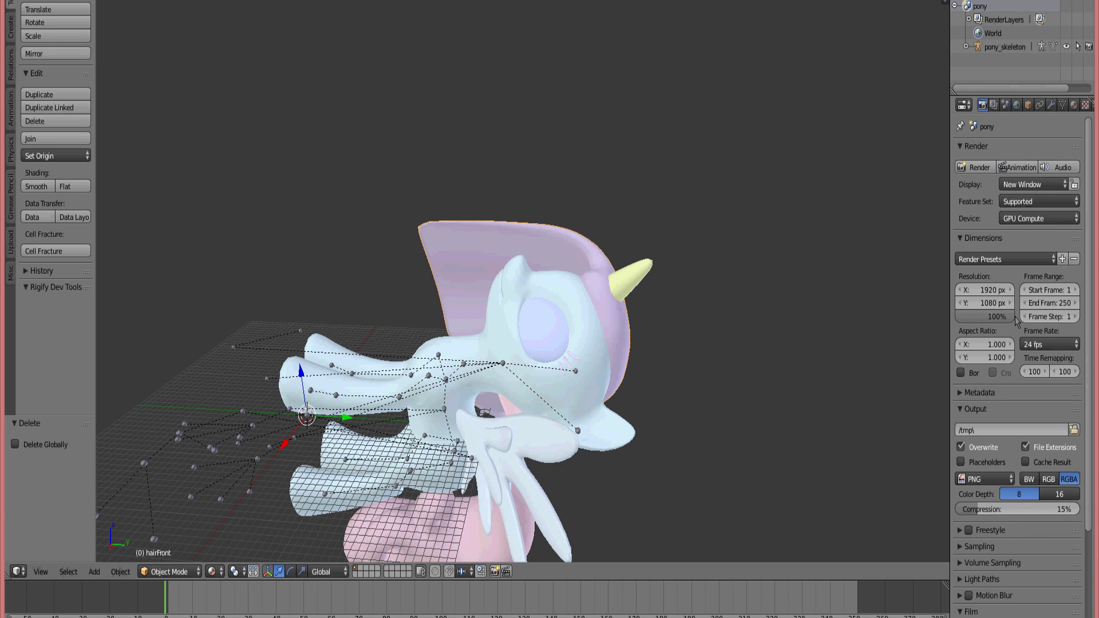
Enable nodes for the hairFront material and show its Diffuse BSDF node in a new Node Editor area beside the 3D view
click(1074, 105)
click(1015, 272)
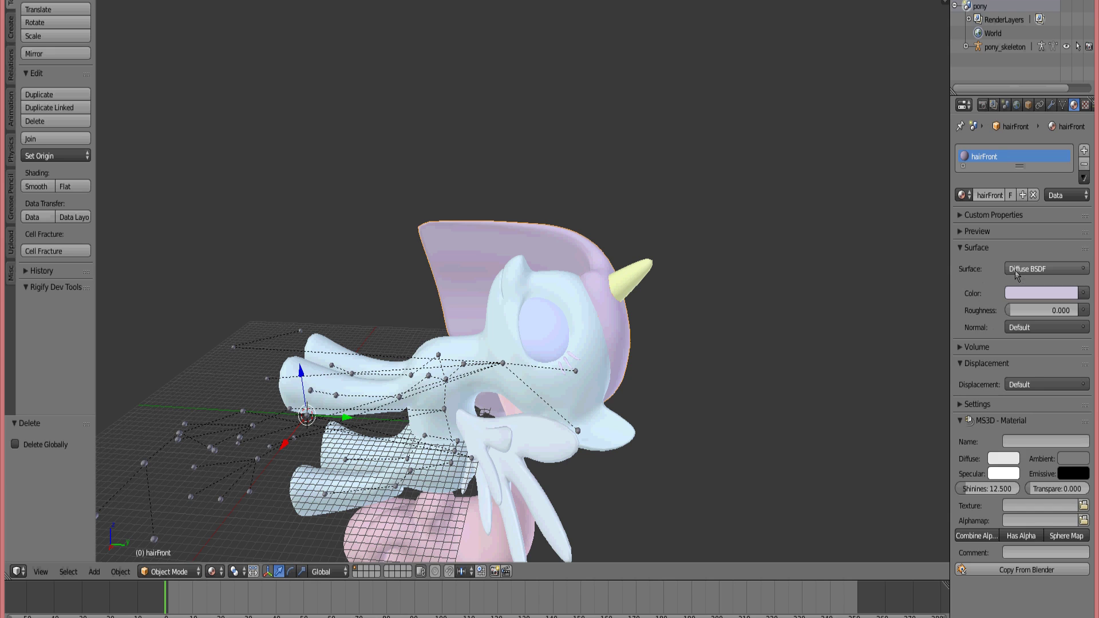
drag(2, 578, 186, 578)
click(12, 577)
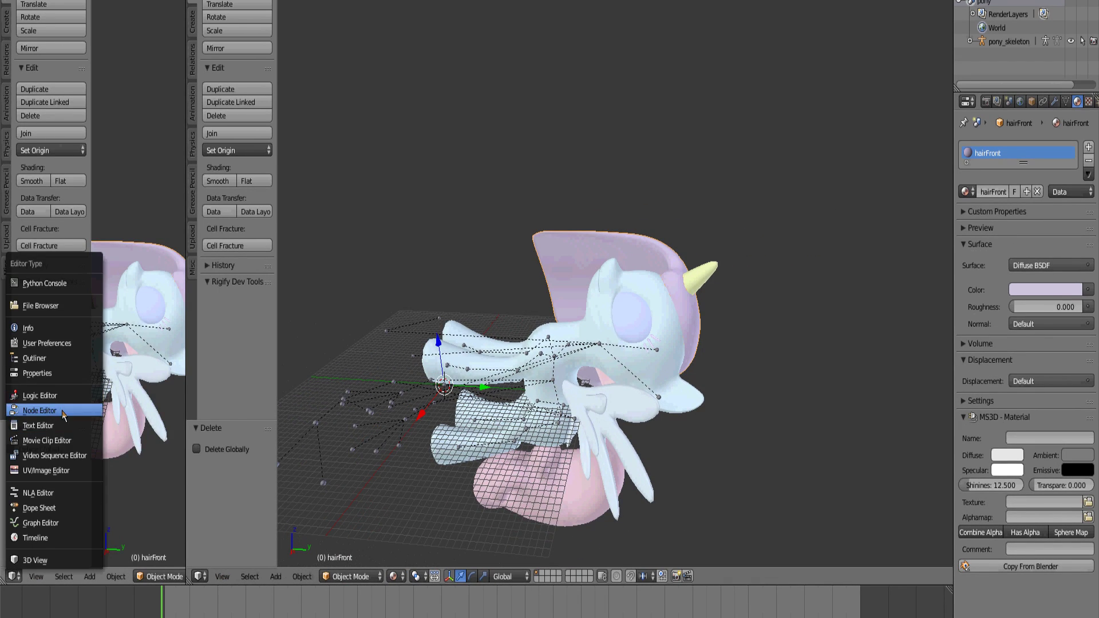
click(64, 412)
drag(82, 439, 115, 281)
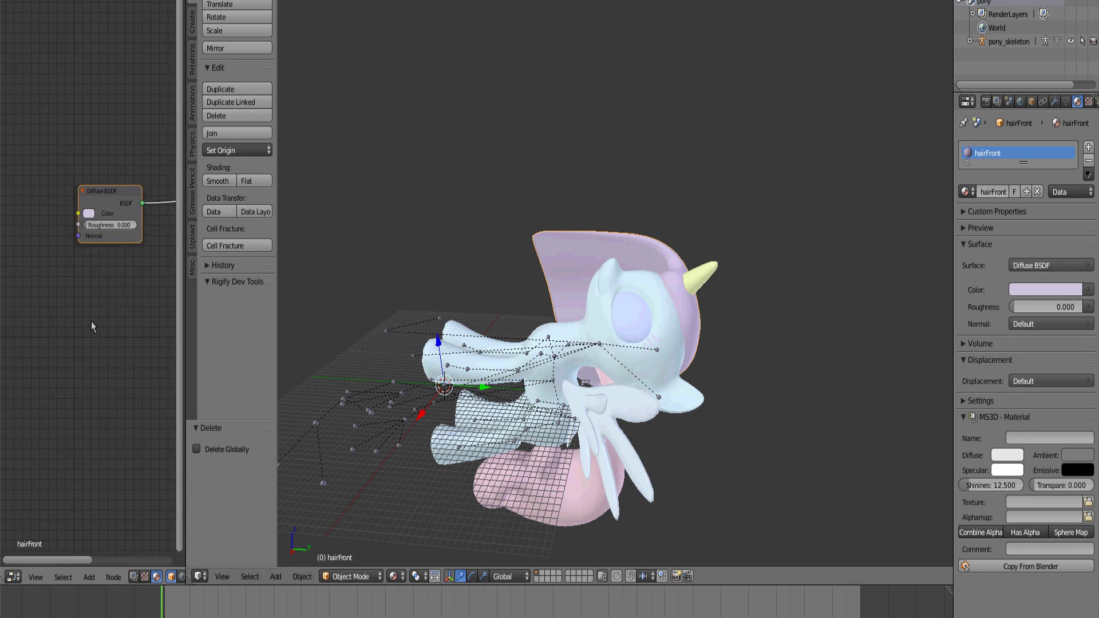
middle_drag(110, 308, 84, 334)
Switch to File Explorer, browse to Blend stuff > Blender imports > Ponys > PLEP OC THING on the vault (H:), and select hairFront.png
click(62, 617)
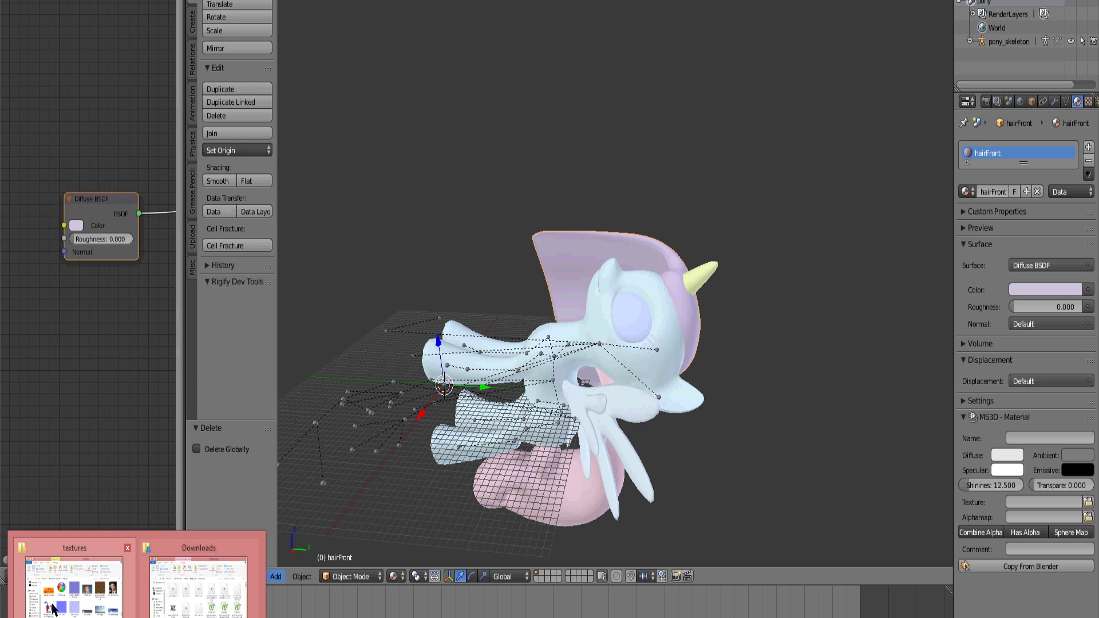
click(55, 605)
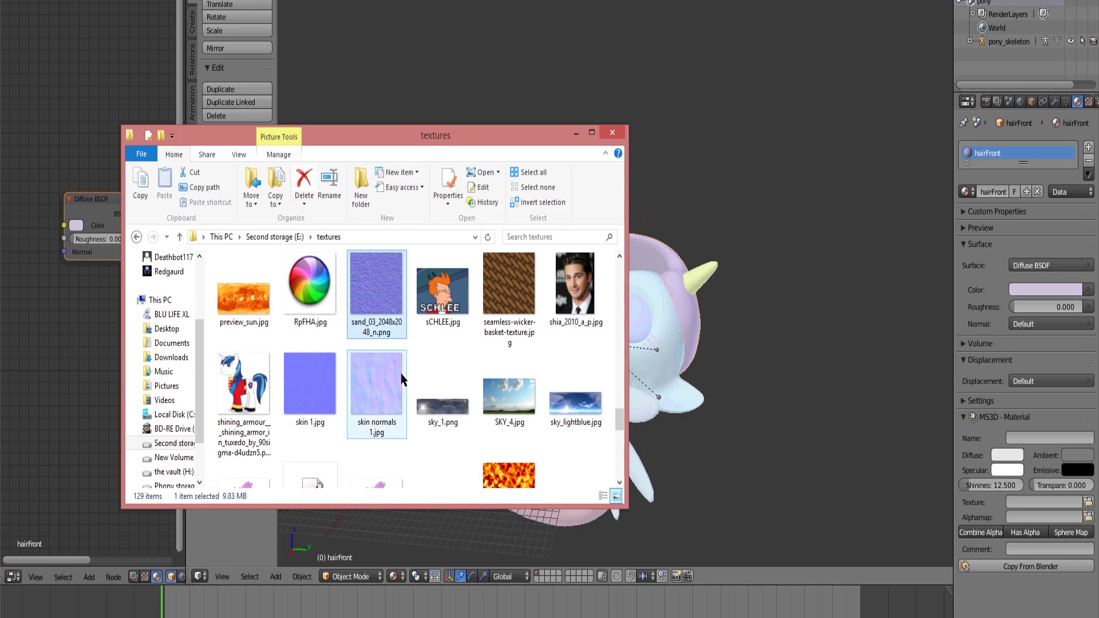
click(189, 470)
double_click(313, 290)
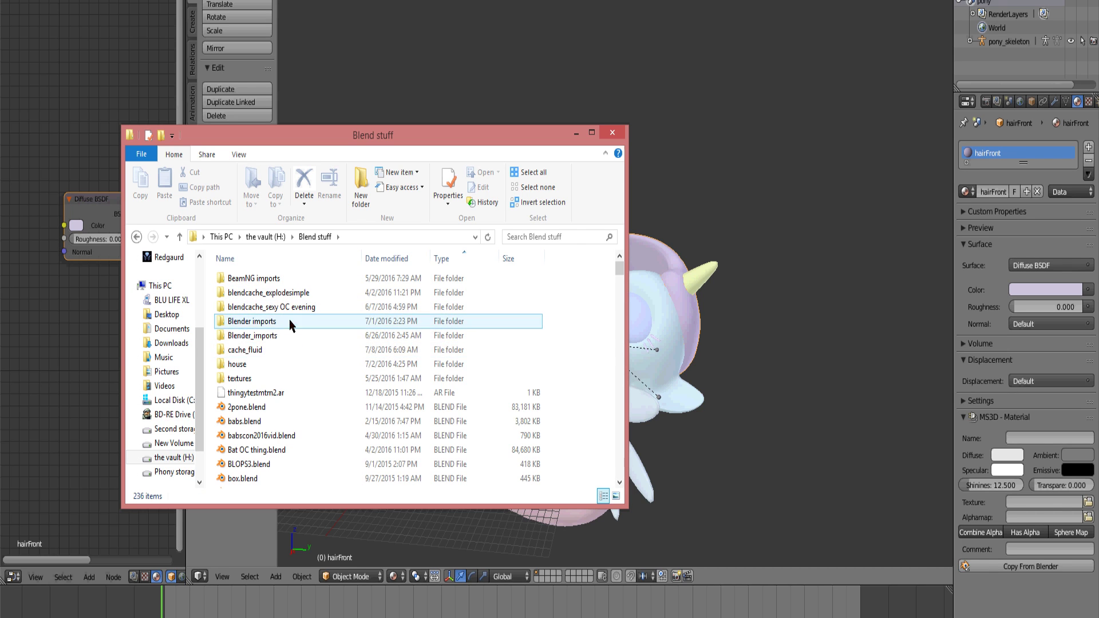
double_click(290, 320)
scroll(278, 418, down, 3)
double_click(270, 422)
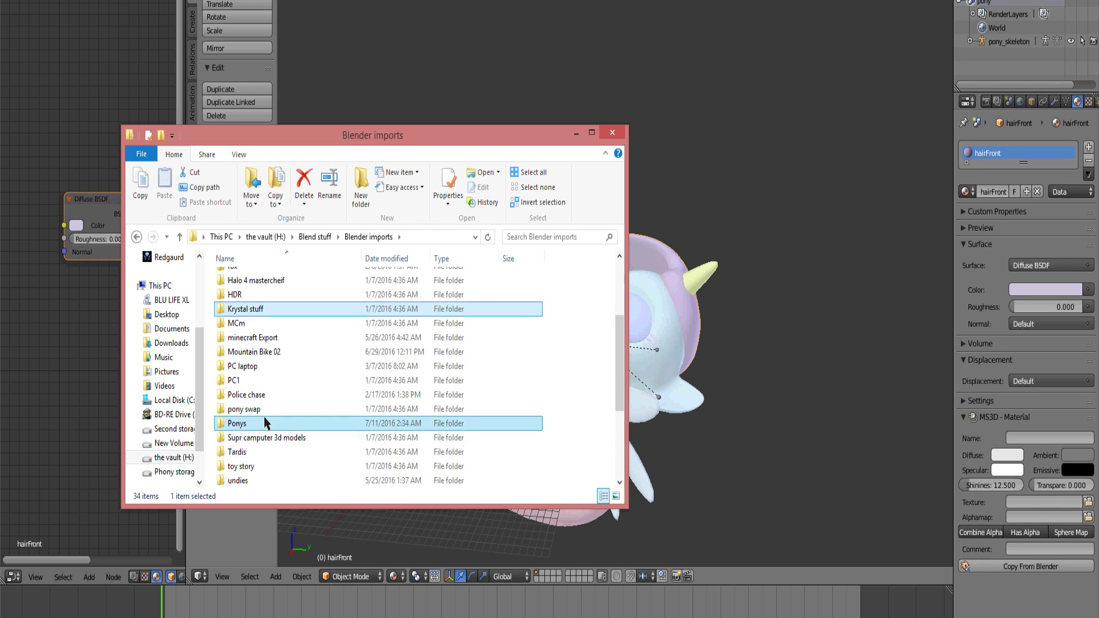
click(280, 451)
double_click(280, 450)
click(263, 337)
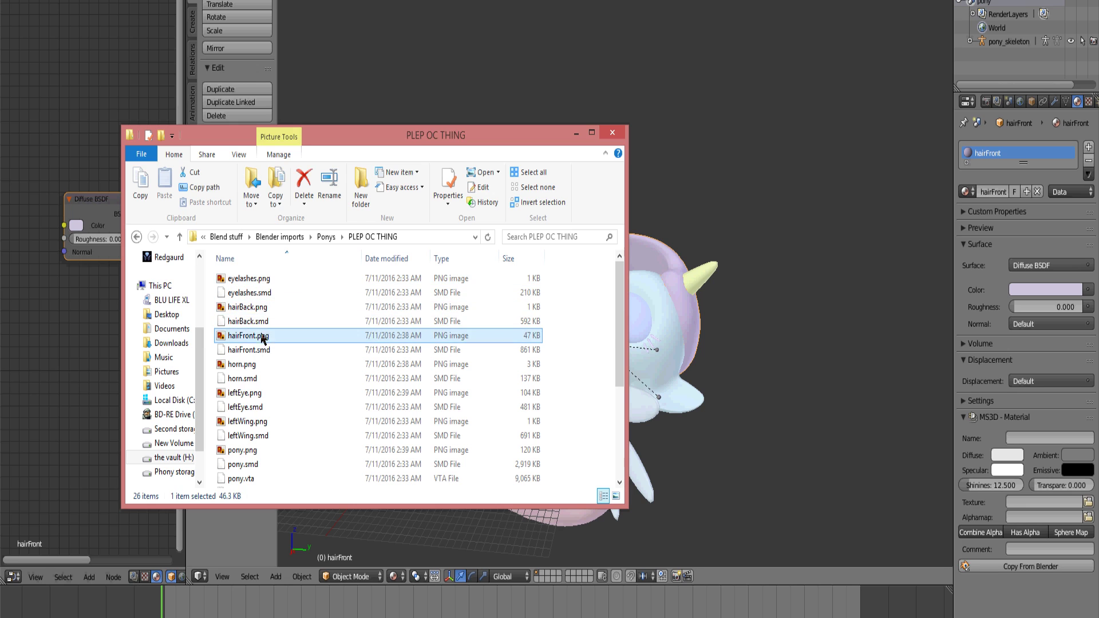
Add hairFront.png as an Image Texture node and link its color to the hairFront material's Diffuse BSDF color
drag(92, 295, 88, 287)
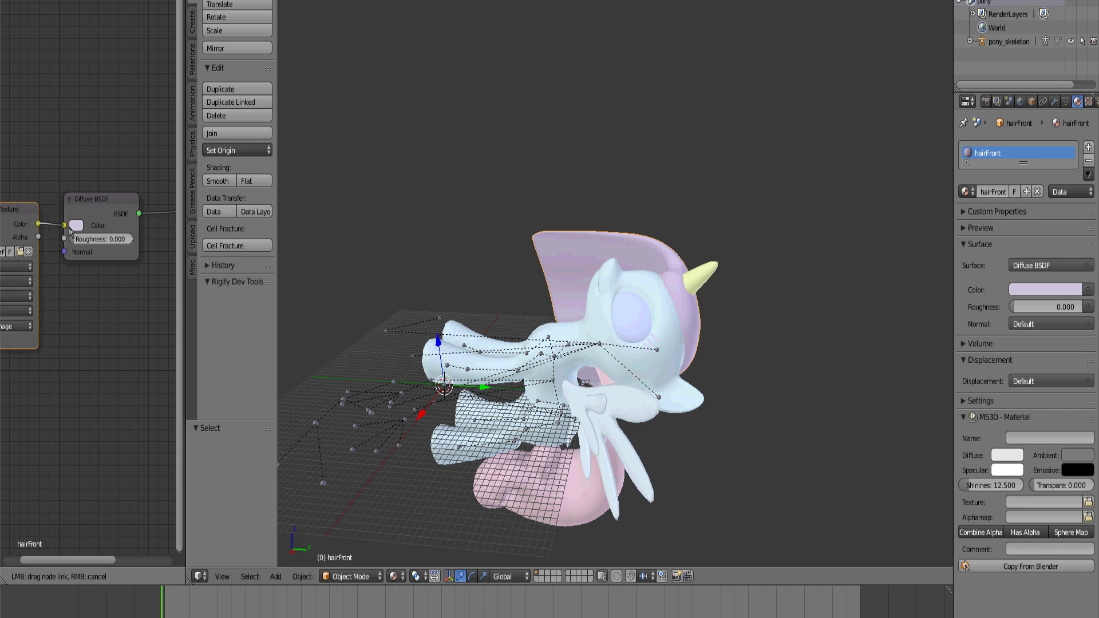
drag(70, 228, 67, 227)
middle_drag(830, 343, 929, 355)
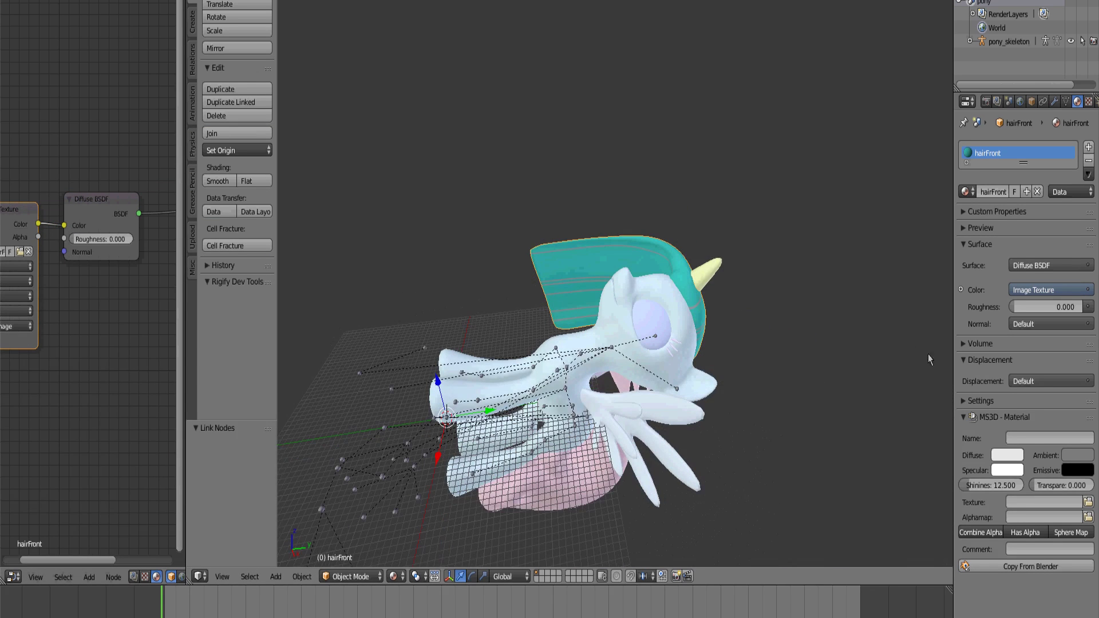
Select the horn mesh, bring in horn.png as an Image Texture node, and link it to the Diffuse BSDF color
right_click(718, 269)
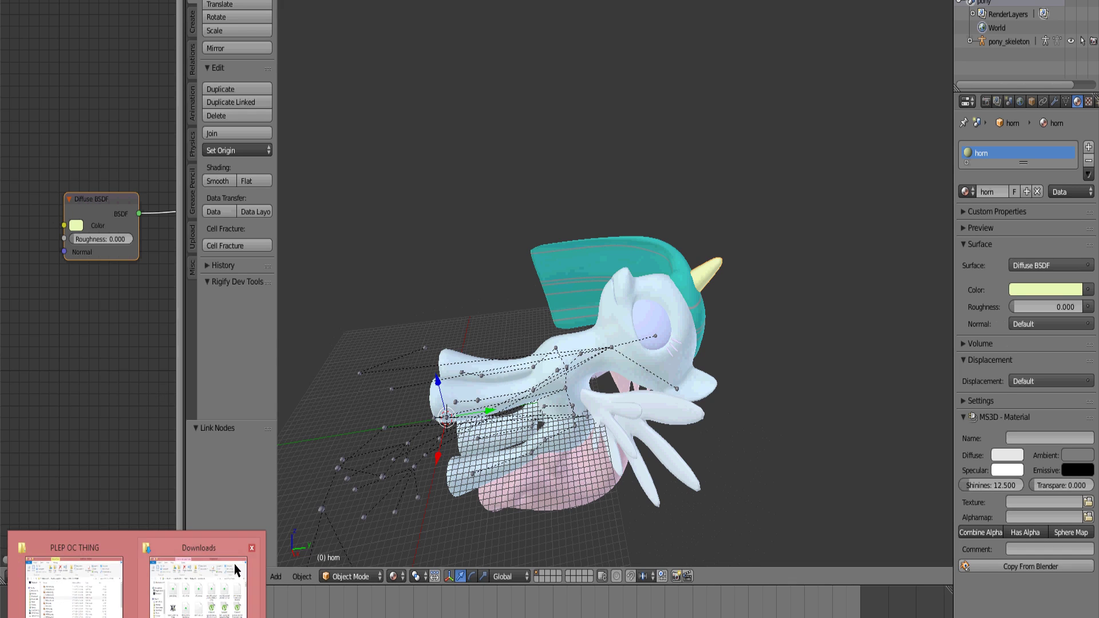
click(200, 575)
click(272, 364)
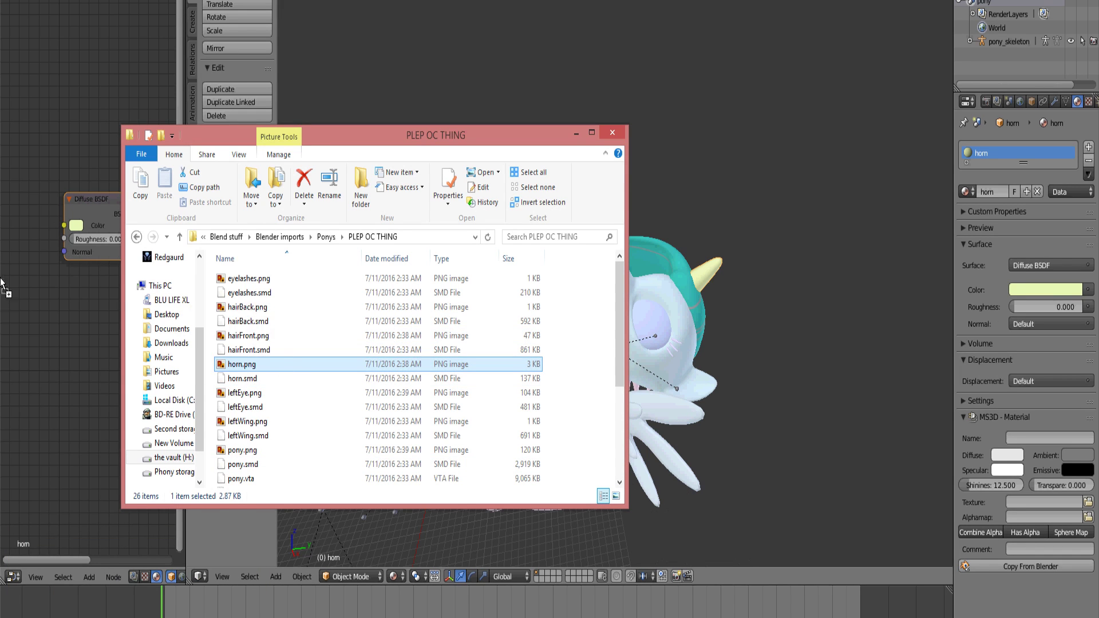
drag(3, 286, 14, 239)
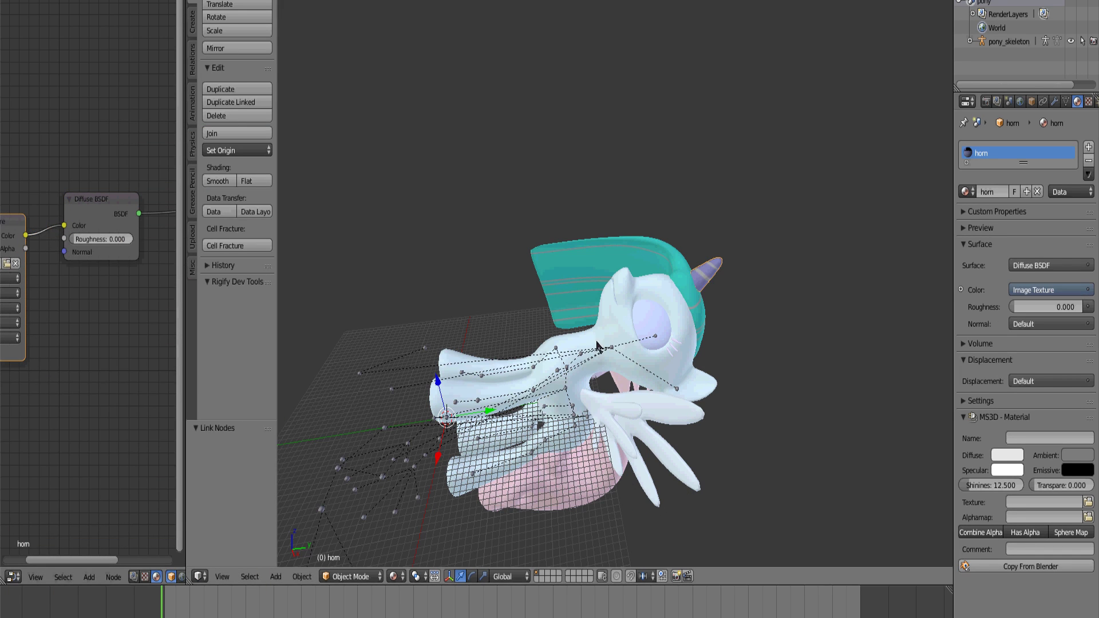
Select the pony body, enable its material nodes, and link pony.png to the Diffuse BSDF color
middle_drag(597, 345, 603, 287)
right_click(602, 287)
click(1009, 265)
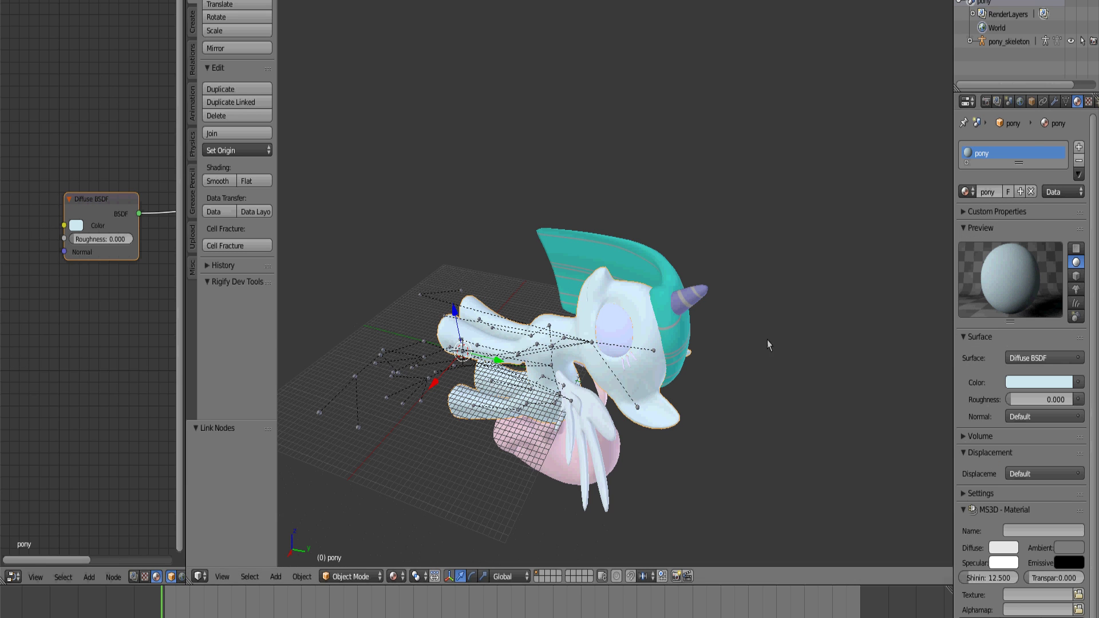
mouse_move(137, 616)
click(195, 584)
drag(267, 456, 17, 239)
drag(35, 225, 63, 225)
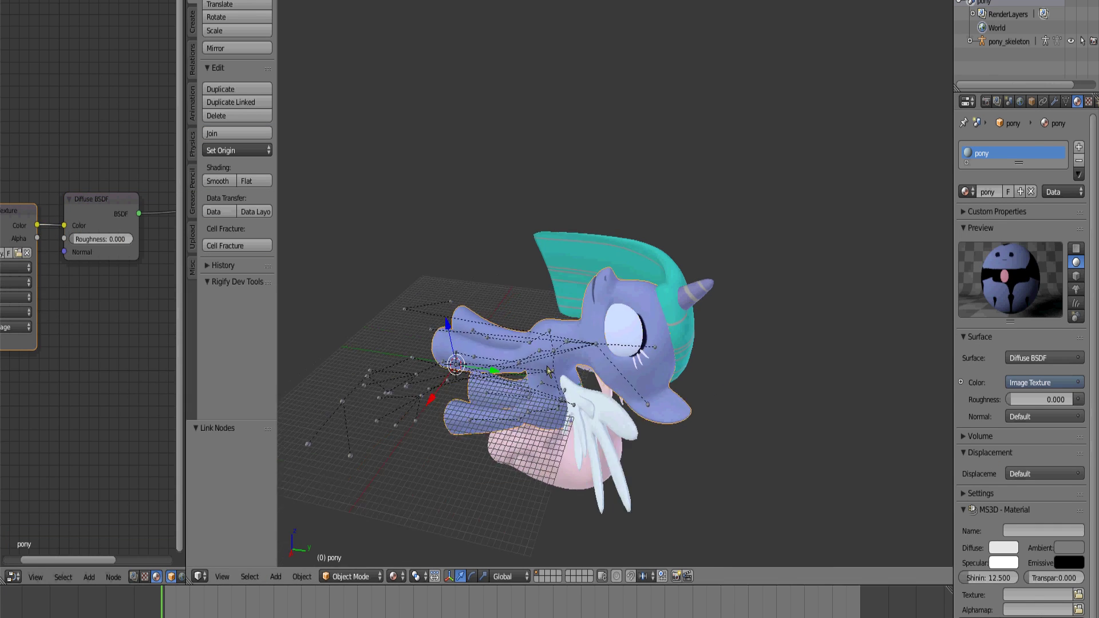
Select the leftWing mesh, enable its material nodes, and link the leftWing.png image texture to the Diffuse BSDF color
middle_drag(597, 345, 642, 309)
scroll(641, 344, up, 4)
right_click(753, 385)
click(1060, 375)
scroll(616, 309, down, 4)
right_click(618, 315)
click(1040, 358)
click(194, 583)
drag(252, 380, 18, 239)
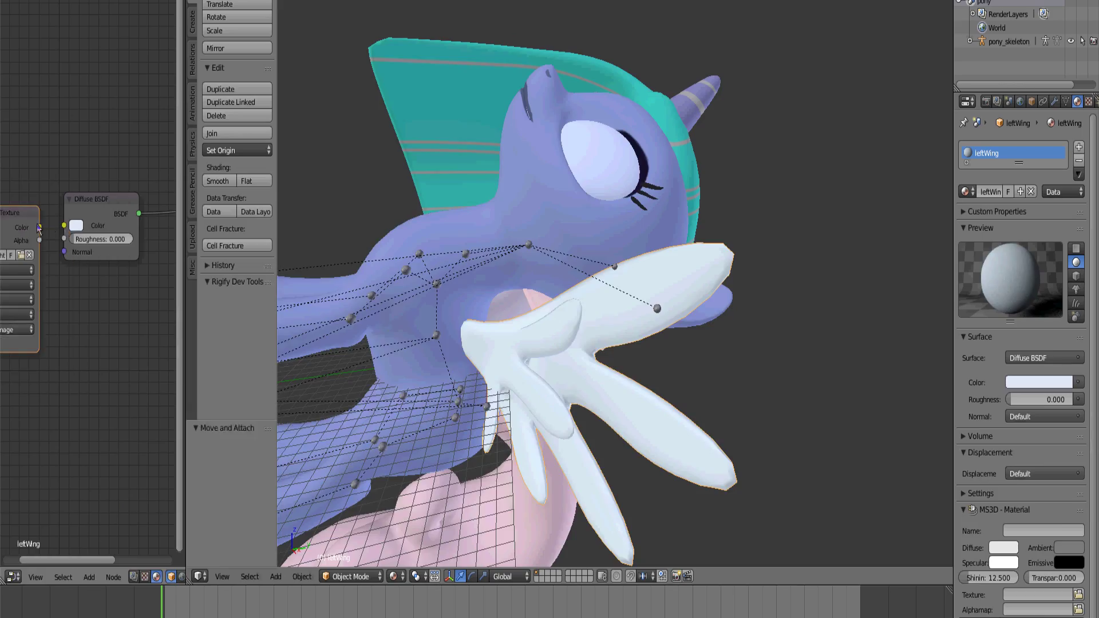
Enable nodes for the right wing's material and link rightWing.png to its Diffuse BSDF color
middle_drag(597, 346, 716, 320)
right_click(573, 372)
click(1040, 359)
click(194, 584)
drag(252, 461, 64, 225)
Enable nodes for the leftEye material and link leftEye.png to its Diffuse BSDF color
middle_drag(597, 345, 699, 367)
right_click(620, 280)
click(1040, 358)
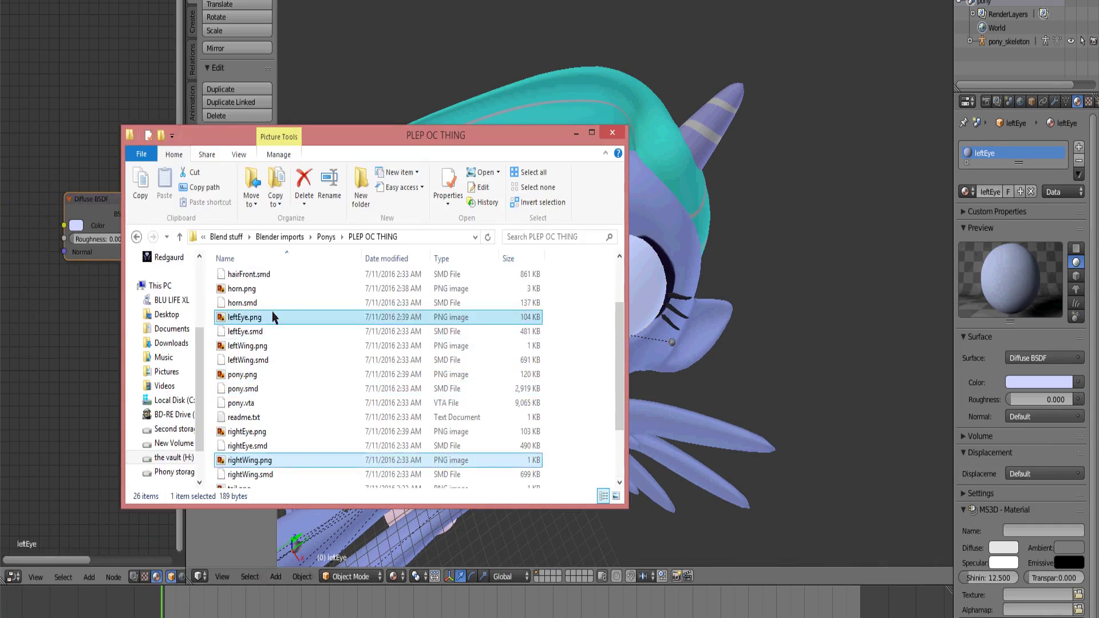
drag(273, 315, 17, 239)
Select the right eye mesh, enable its material nodes, and link rightEye.png to the Diffuse BSDF color
middle_drag(658, 320, 595, 269)
right_click(594, 252)
click(1040, 358)
click(195, 584)
drag(273, 434, 64, 225)
Select the back hair mesh, enable its material nodes, and link hairBack.png to the Diffuse BSDF color
middle_drag(710, 320, 592, 289)
right_click(592, 289)
click(1040, 358)
drag(273, 309, 12, 241)
drag(39, 242, 63, 225)
Enable nodes for the tail's material and link tail.png to its Diffuse BSDF color
right_click(581, 458)
click(1041, 358)
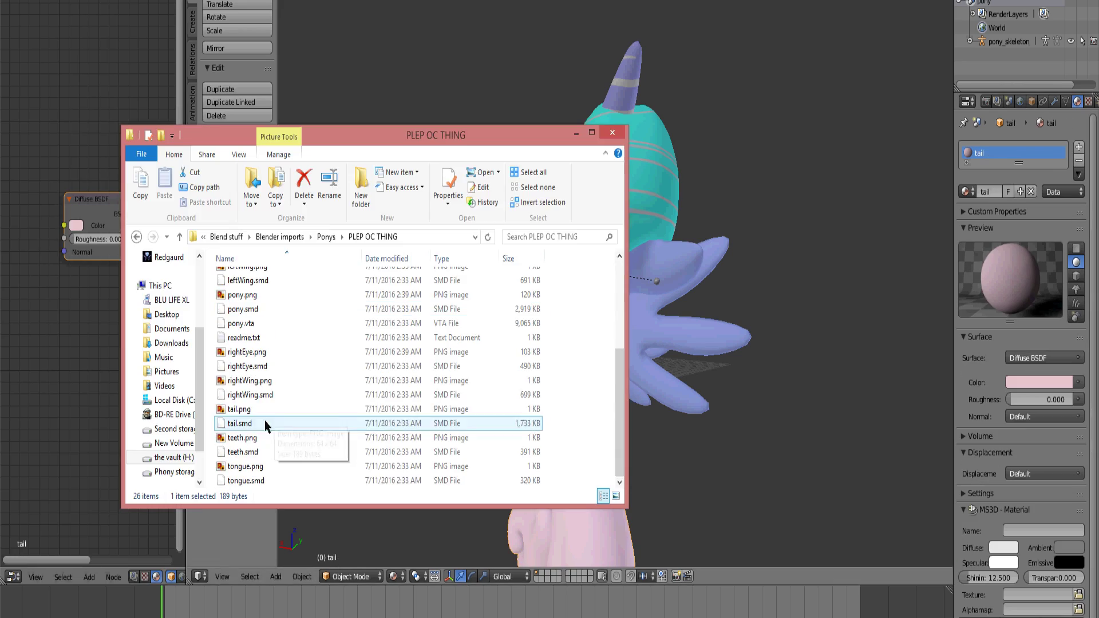
drag(260, 411, 11, 223)
drag(38, 219, 64, 228)
Select the teeth mesh inside the mouth, enable its material nodes, and link teeth.png to the Diffuse BSDF color
middle_drag(590, 355, 647, 229)
scroll(541, 387, up, 6)
middle_drag(540, 387, 550, 343)
right_click(882, 240)
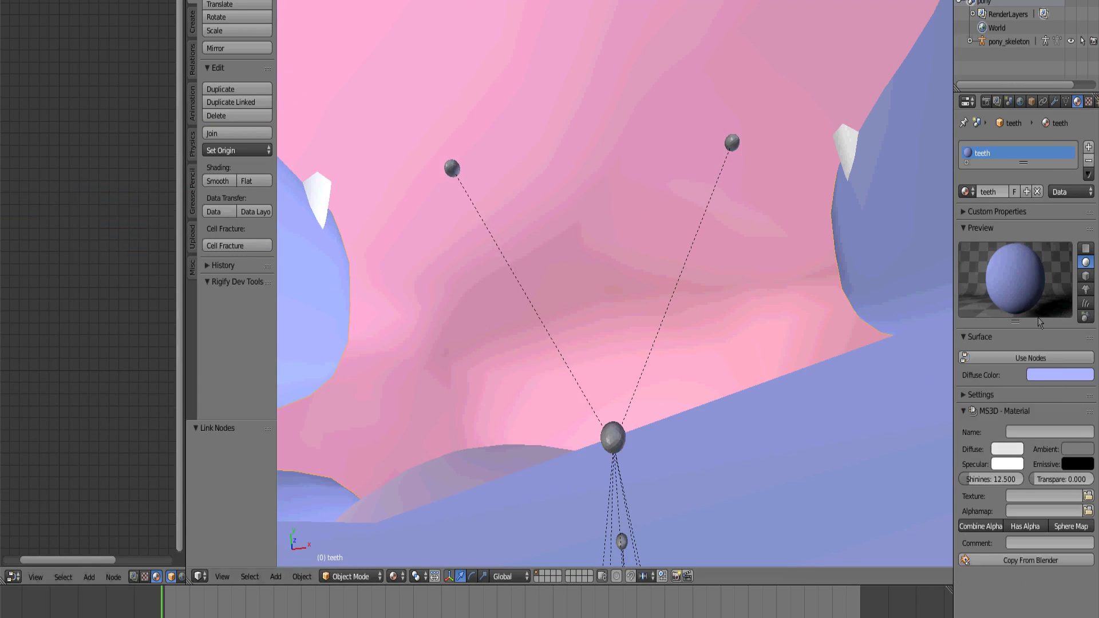
click(1040, 358)
click(195, 584)
click(267, 439)
drag(267, 439, 5, 209)
drag(47, 222, 63, 225)
Enable nodes for the tongue's material and link tongue.png to its Diffuse BSDF color
right_click(676, 509)
click(1041, 359)
drag(261, 467, 63, 225)
Mix a Glossy BSDF into the tongue material with a Mix Shader, and link a duplicate of the tongue texture to the glossy color
middle_drag(114, 395, 50, 404)
key(shift+a)
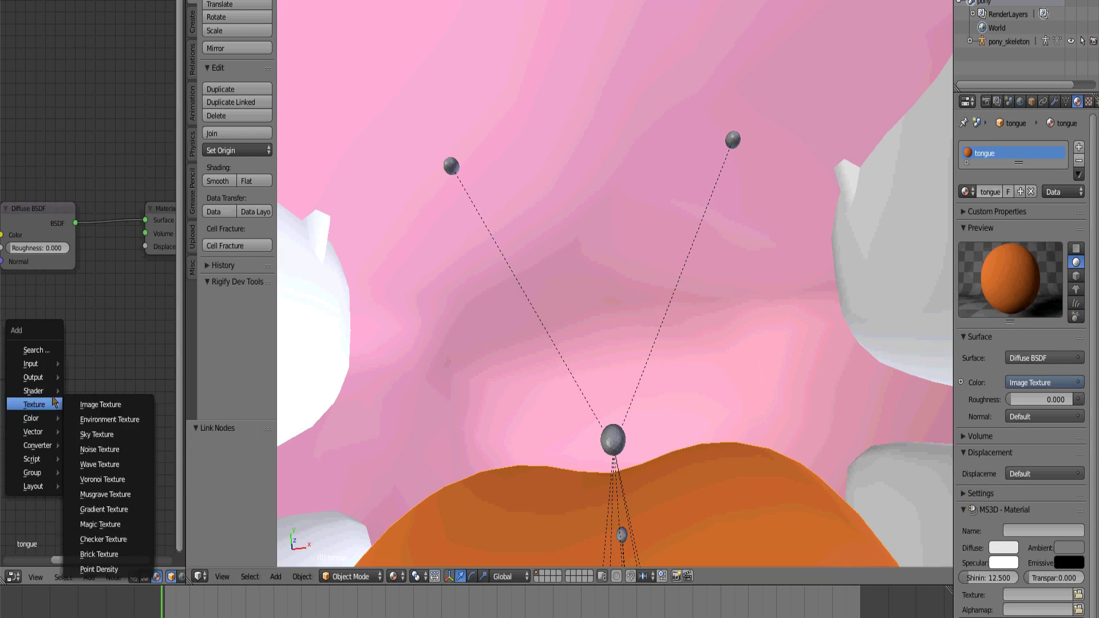
mouse_move(34, 391)
click(123, 136)
click(112, 197)
key(shift+a)
drag(53, 292, 87, 227)
key(shift+d)
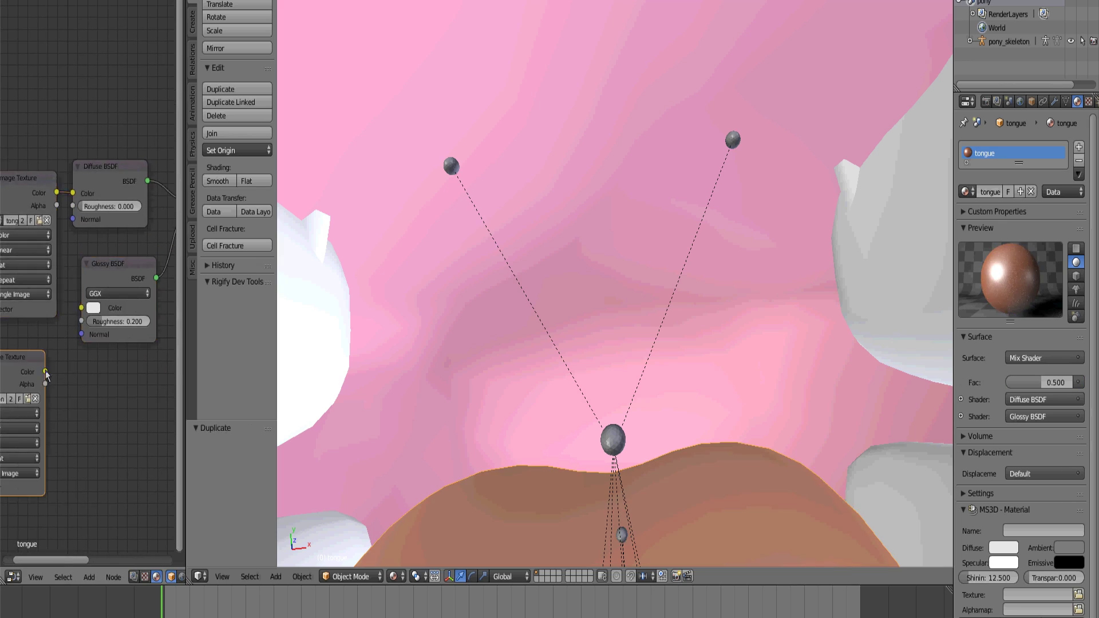
drag(44, 371, 80, 308)
middle_drag(91, 291, 4, 370)
Select the pony_skeleton armature and rotate it about the X axis so the pony stands upright
scroll(538, 355, down, 12)
middle_drag(538, 355, 435, 321)
right_click(384, 374)
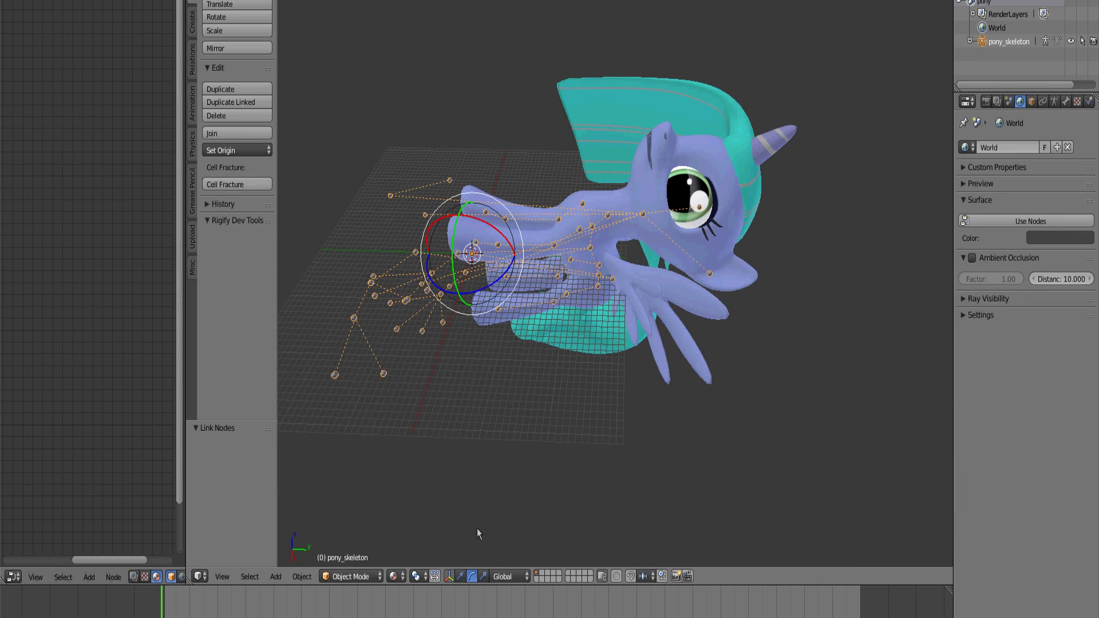
middle_drag(477, 534, 480, 497)
key(r)
key(x)
ctrl+click(302, 222)
Try moving one of the loose armature bones below the pony to see which part it controls
middle_drag(350, 286, 448, 448)
click(352, 530)
mouse_move(618, 515)
middle_down()
mouse_move(631, 426)
mouse_move(590, 344)
mouse_move(540, 426)
mouse_move(533, 413)
mouse_move(653, 360)
middle_up()
key(g)
right_click(630, 446)
Enter Edit Mode on the armature and circle-select the jiggle_tail1 bone chain below the pony
key(Tab)
key(c)
right_click(626, 255)
middle_drag(571, 392, 551, 382)
key(c)
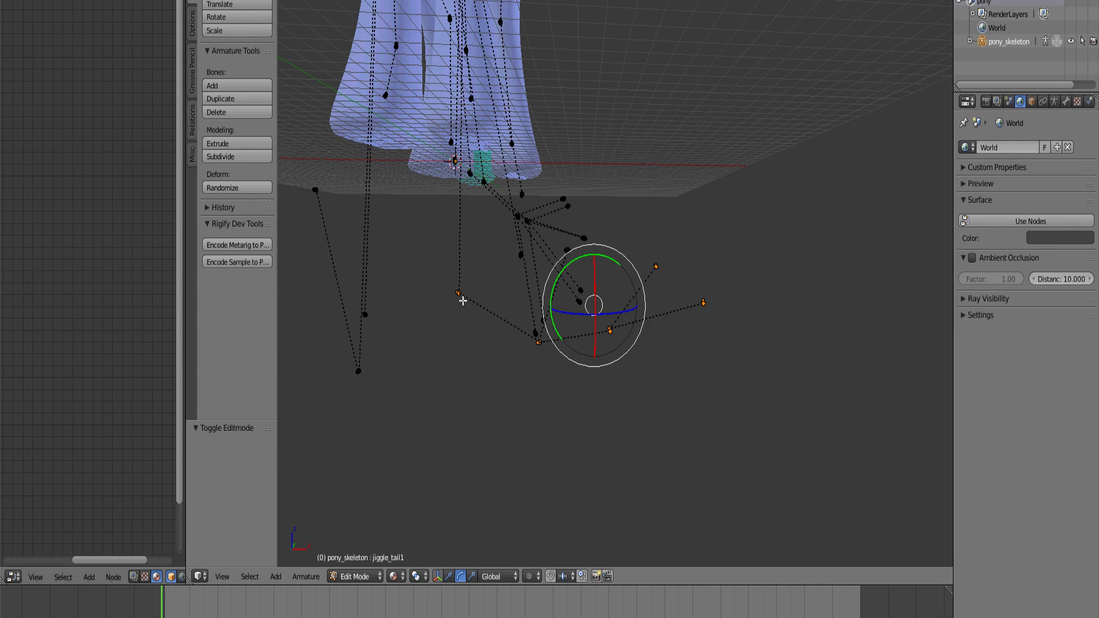
middle_drag(463, 301, 506, 334)
scroll(505, 312, up, 3)
key(c)
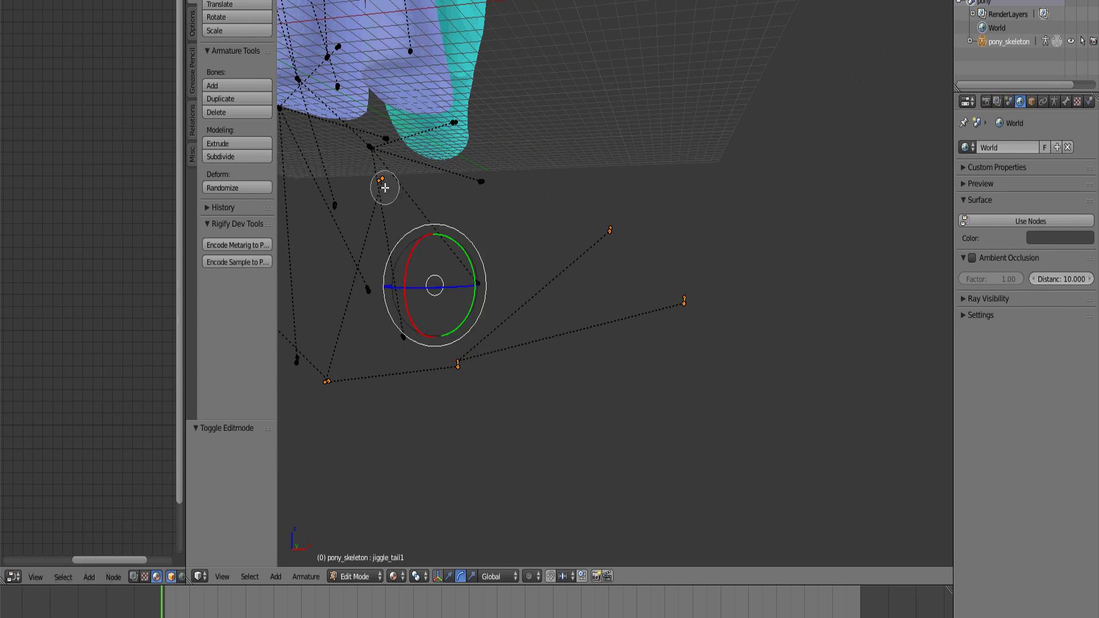
key(Escape)
Rotate the selected tail bones -15° about the global Y axis and turn them about Z, ending with a 120° rotation
mouse_move(385, 187)
middle_down()
mouse_move(410, 231)
mouse_move(539, 299)
middle_up()
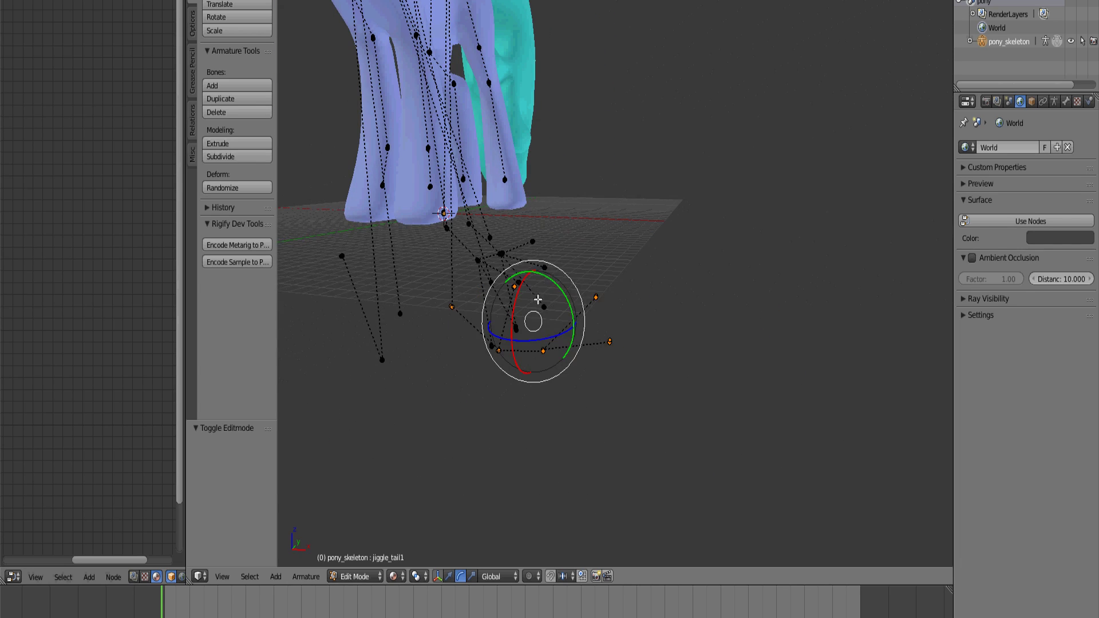
drag(563, 346, 547, 364)
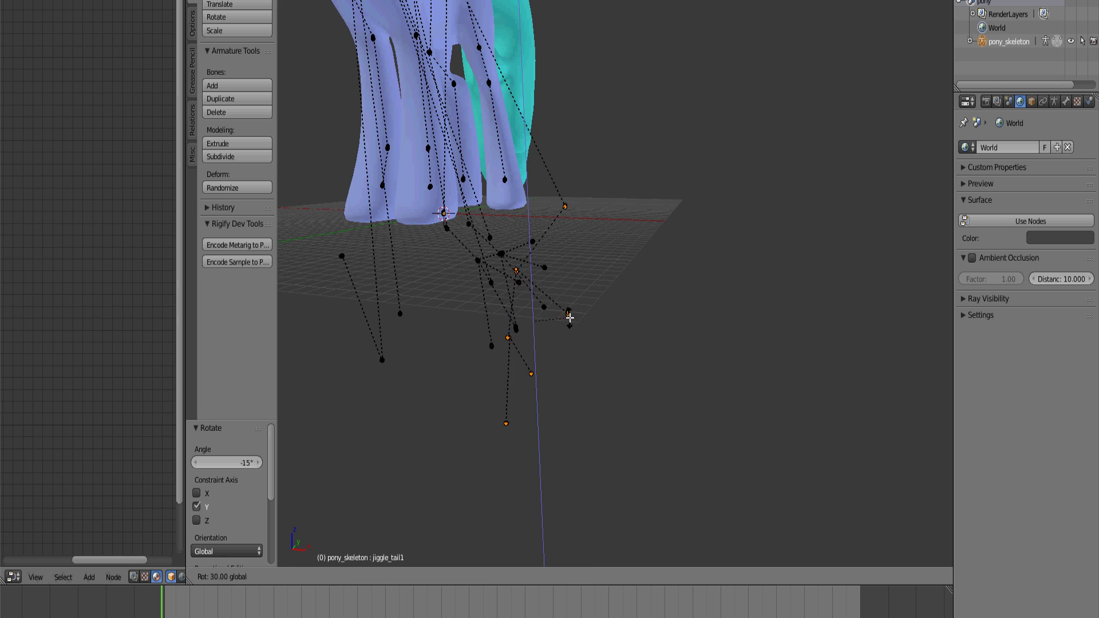
middle_drag(519, 275, 579, 346)
key(r)
key(z)
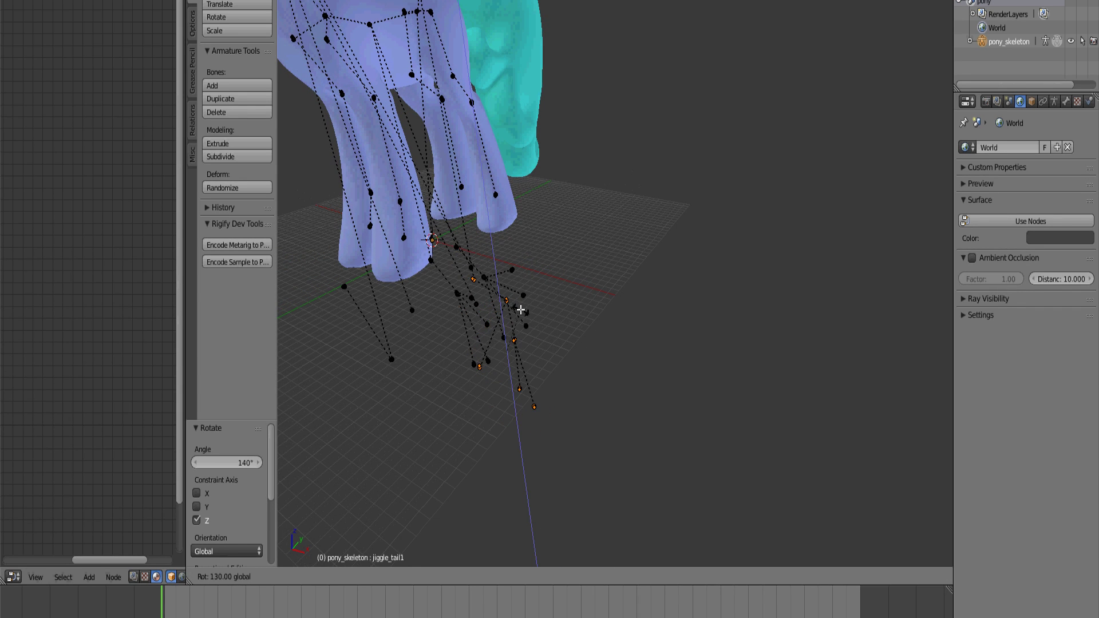
click(527, 311)
Move the selected tail bones back along Y and up along Z into the tail mesh
middle_drag(527, 311, 474, 305)
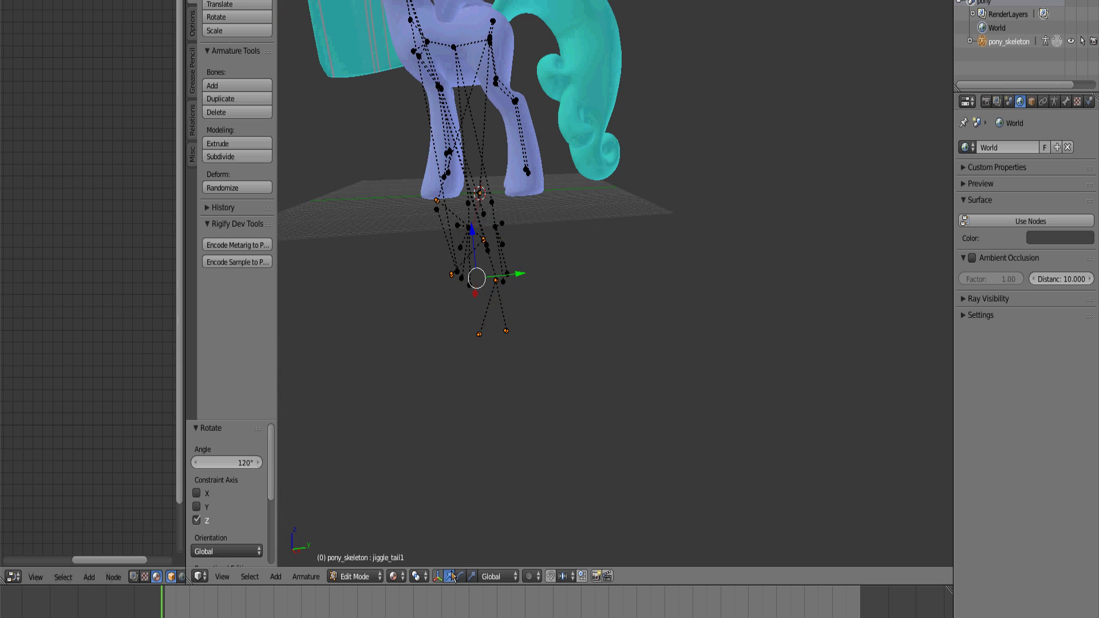
drag(509, 274, 638, 258)
middle_drag(637, 258, 506, 297)
drag(610, 275, 728, 283)
middle_drag(730, 282, 774, 234)
drag(709, 211, 695, 31)
middle_drag(578, 281, 627, 411)
drag(543, 289, 533, 312)
Fine-tune the tail bones' placement inside the tail mesh along the Y and X axes
middle_drag(552, 378, 606, 326)
key(g)
key(y)
click(585, 309)
key(g)
key(x)
click(581, 318)
Test-move the LeftWingOpen01 bone in Pose Mode, select its bone cluster in Edit Mode, and raise it 24 units along Z
key(ctrl+Tab)
scroll(652, 382, down, 2)
key(g)
right_click(633, 382)
scroll(648, 407, up, 6)
key(Tab)
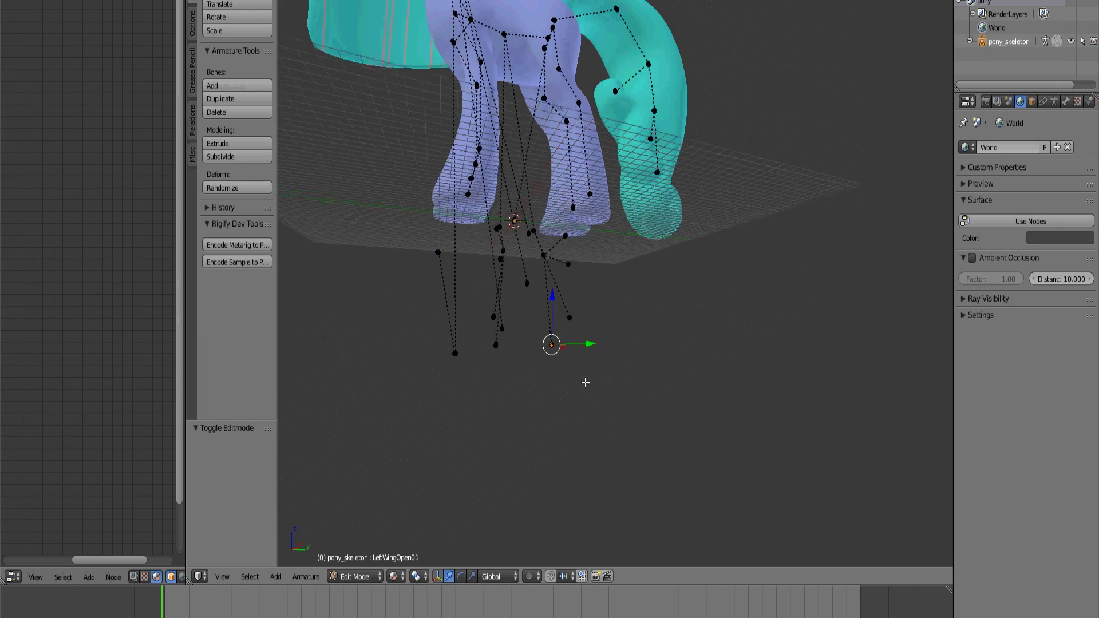
middle_drag(584, 380, 591, 360)
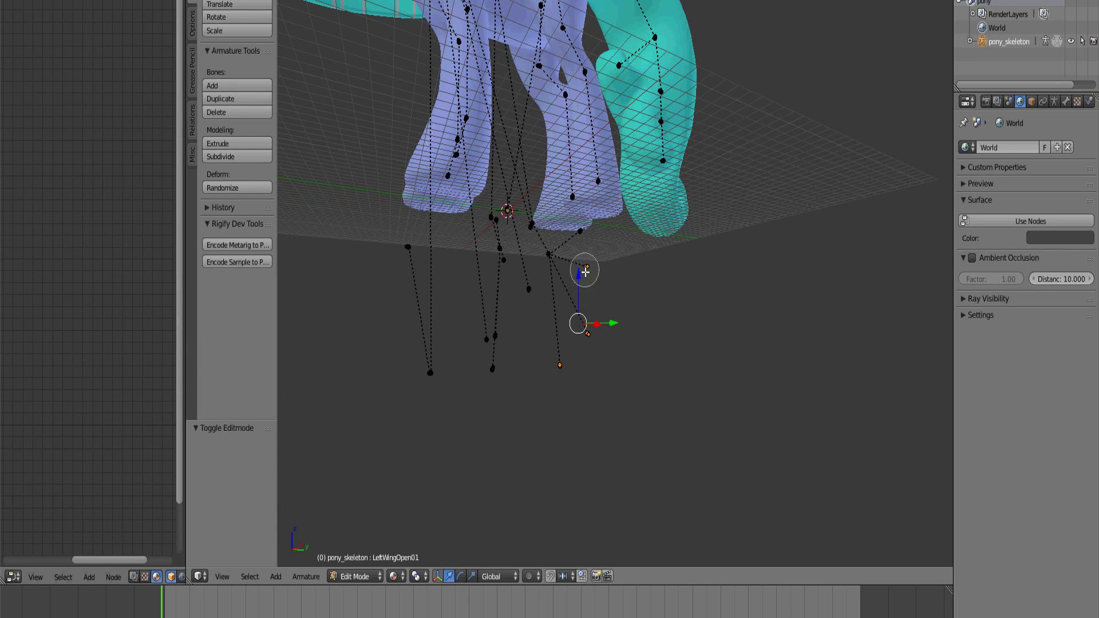
middle_drag(579, 276, 487, 312)
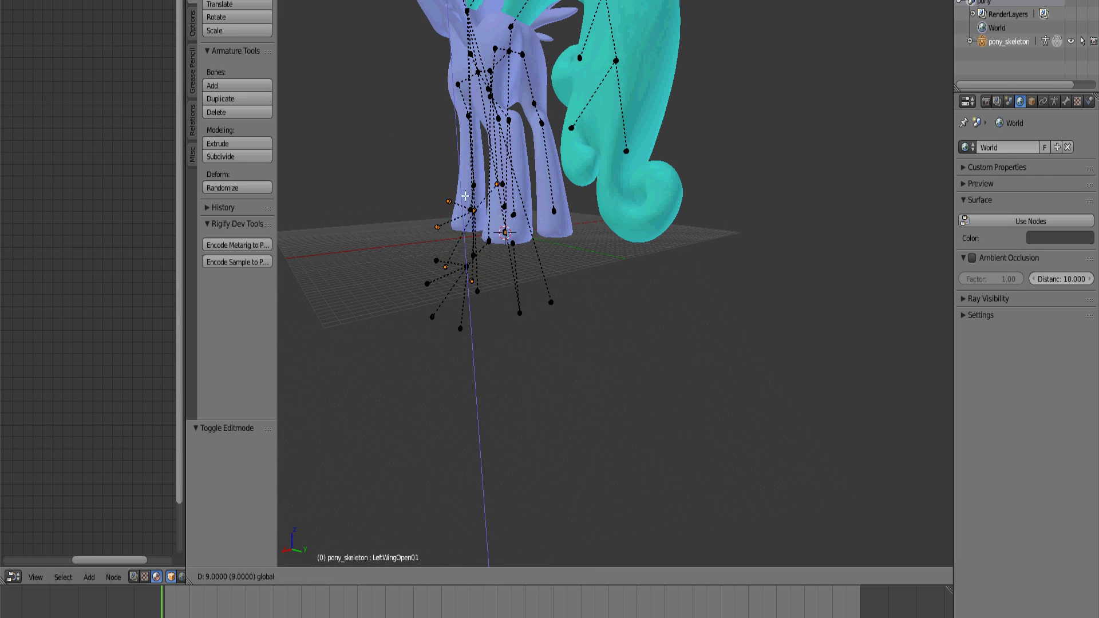
ctrl+drag(465, 197, 461, 76)
shift+middle_drag(460, 76, 461, 280)
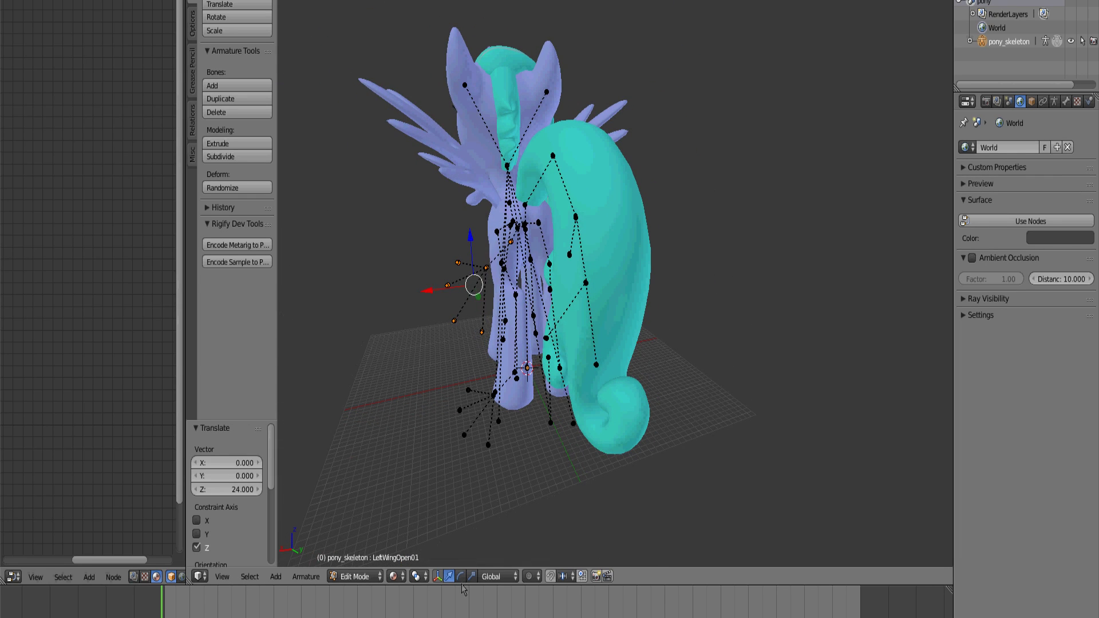
Rotate the selected left wing bones to follow the wing's direction, including -30° about the global Z axis
ctrl+drag(440, 249, 482, 280)
middle_drag(482, 280, 697, 279)
ctrl+drag(714, 270, 708, 243)
middle_drag(708, 244, 500, 365)
ctrl+drag(498, 376, 498, 378)
mouse_move(498, 378)
middle_down()
mouse_move(472, 391)
mouse_move(514, 374)
middle_up()
ctrl+drag(505, 405, 492, 413)
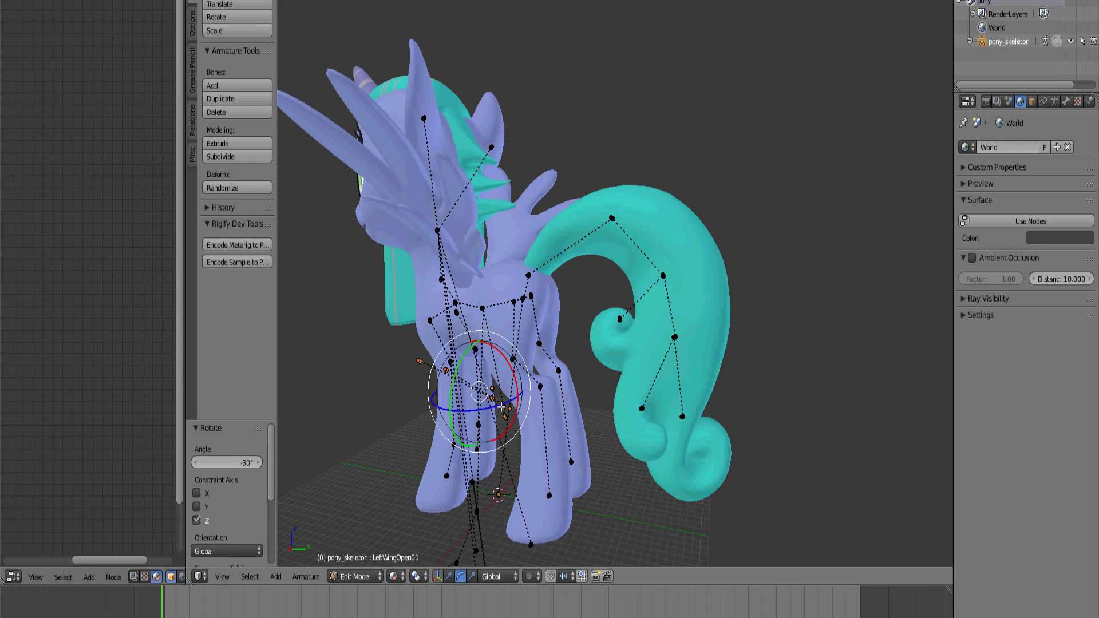
mouse_move(492, 412)
middle_down()
mouse_move(544, 356)
mouse_move(486, 427)
middle_up()
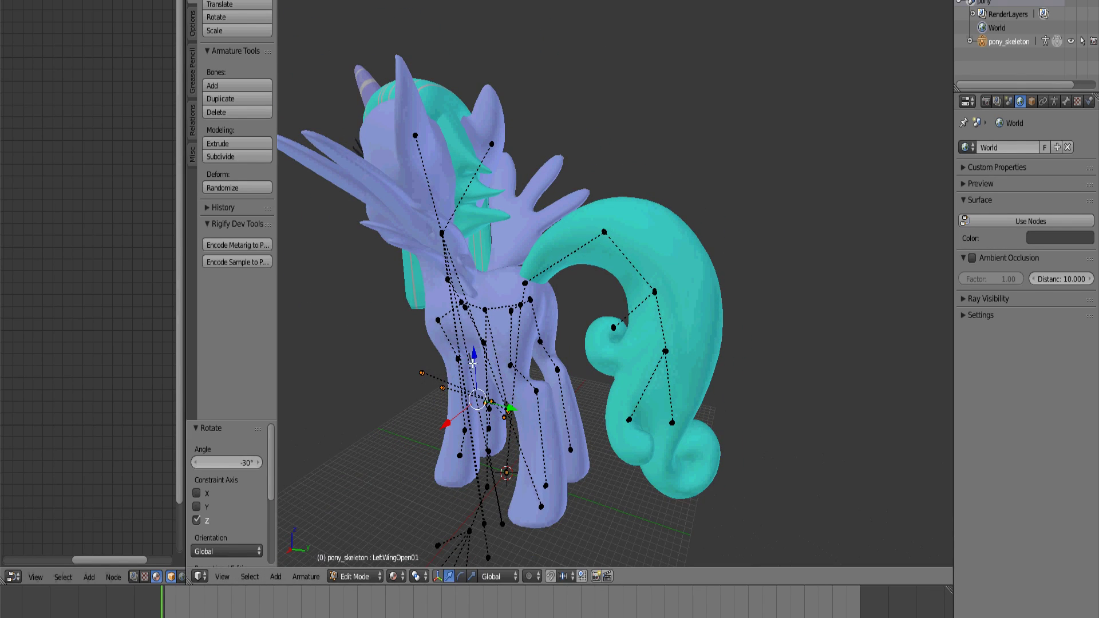
Move the left wing bones 17 units along Z, -8 along Y, and slightly along X to fit inside the wing mesh
text(gz17)
key(Return)
middle_drag(472, 362, 473, 261)
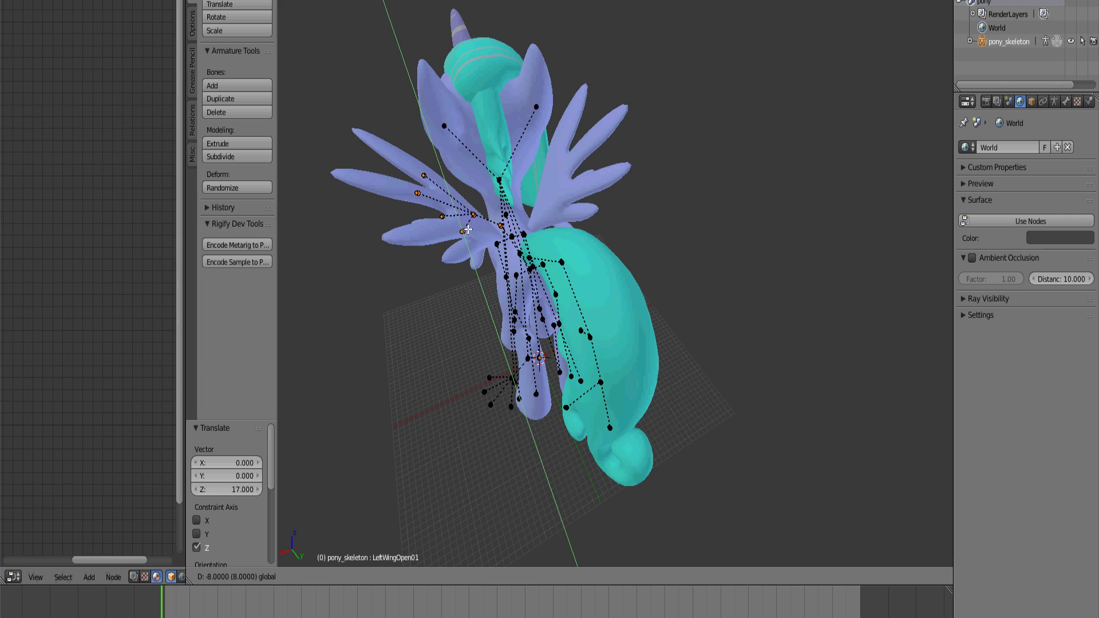
ctrl+drag(468, 230, 469, 230)
middle_drag(468, 230, 597, 195)
ctrl+drag(704, 185, 728, 180)
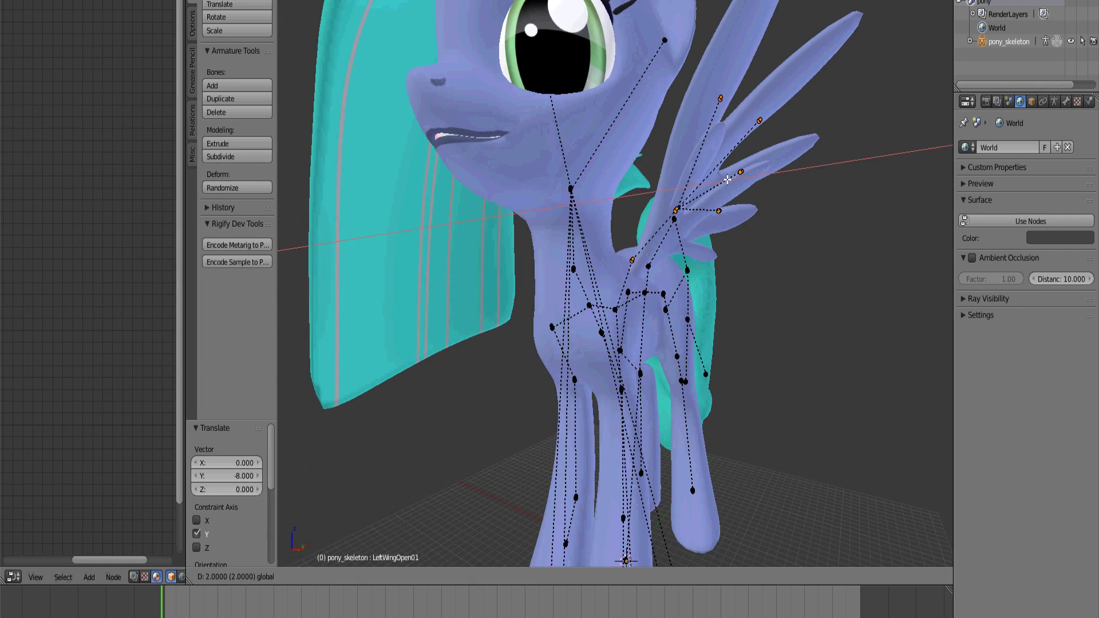
middle_drag(726, 186, 492, 239)
ctrl+drag(472, 218, 473, 217)
middle_drag(472, 218, 482, 363)
ctrl+drag(471, 436, 497, 439)
middle_drag(497, 439, 571, 384)
Pick the jiggle_hair1 bone in Pose Mode, select its chain in Edit Mode, and raise it 26 units along Z
key(ctrl+Tab)
right_click(571, 384)
scroll(566, 380, down, 7)
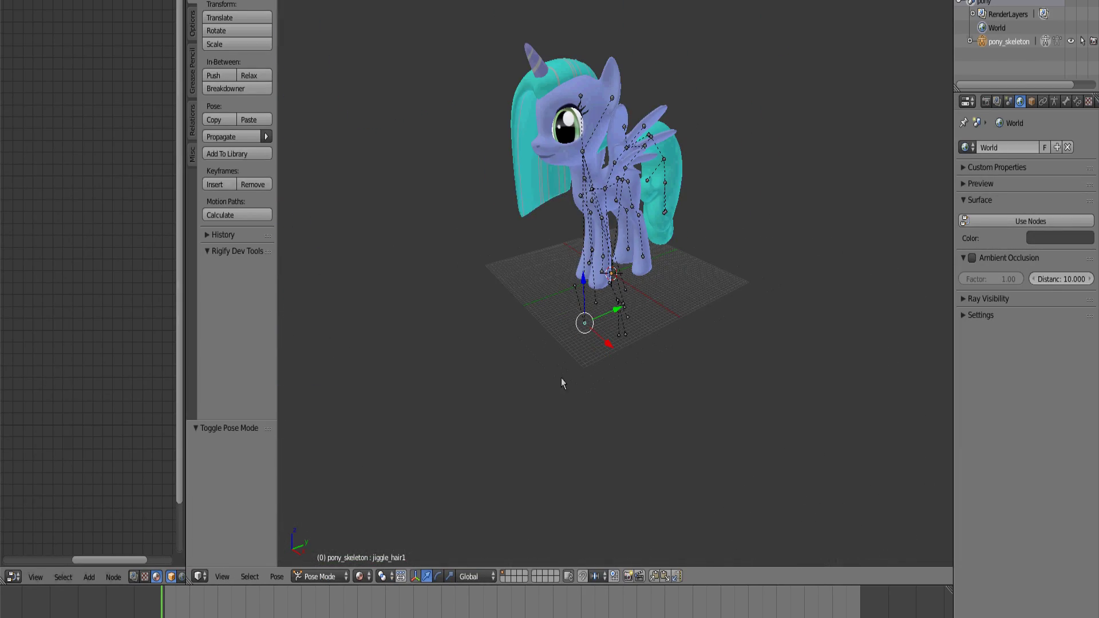
key(Tab)
scroll(550, 383, up, 6)
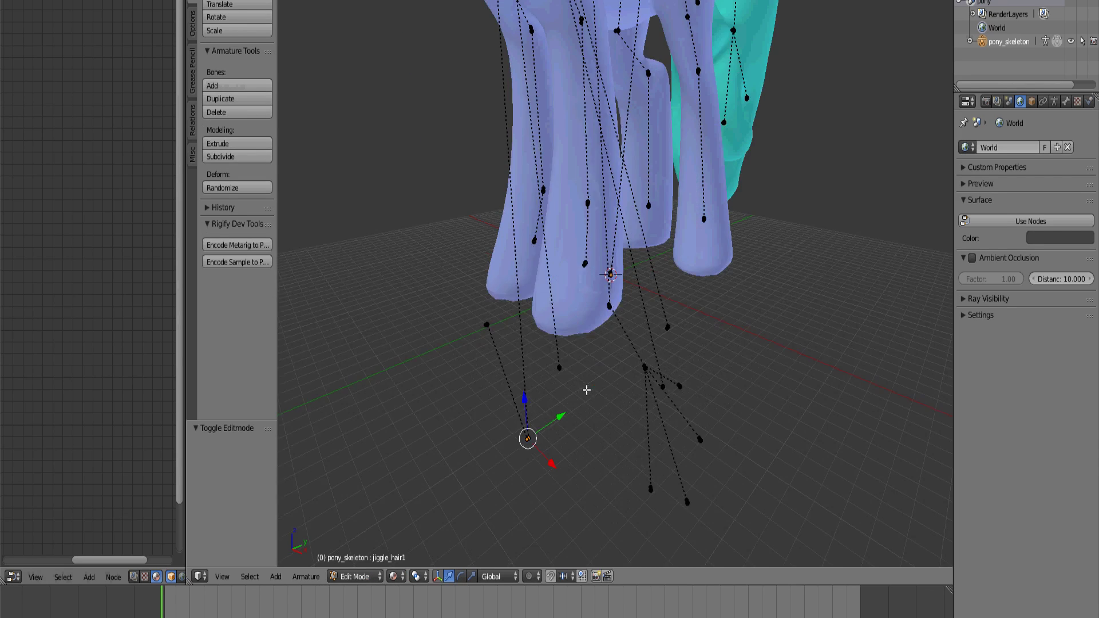
right_click(498, 342)
middle_drag(578, 398, 562, 382)
scroll(547, 385, down, 4)
drag(566, 302, 545, 119)
middle_drag(546, 119, 468, 532)
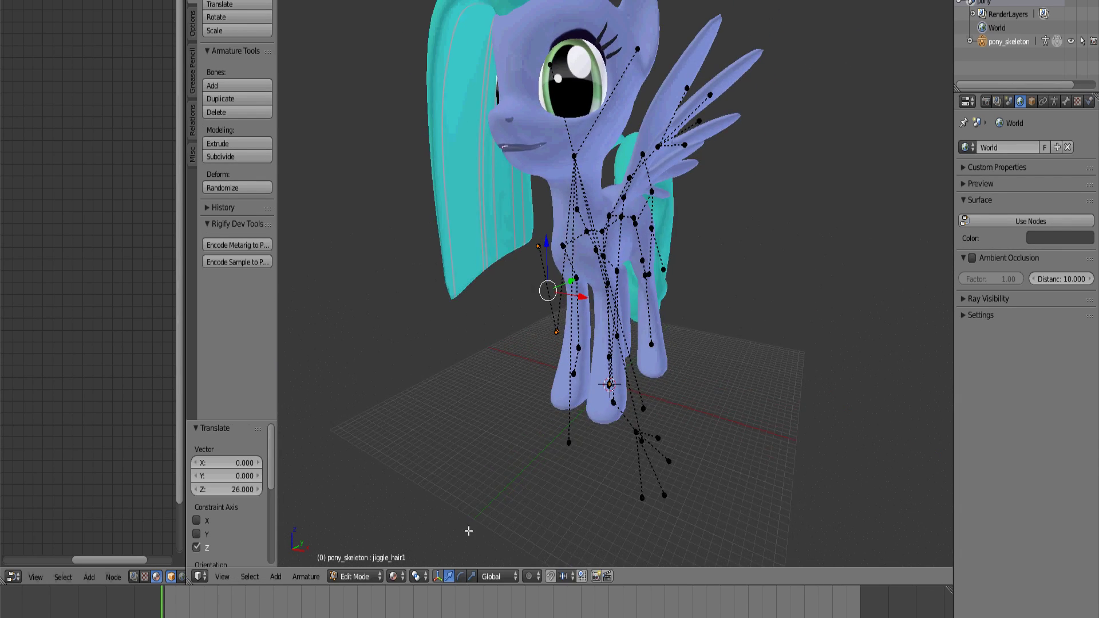
Rotate the jiggle_hair1 bones 165° about the global X axis and switch back to the translate manipulator
middle_drag(464, 570, 401, 566)
key(r)
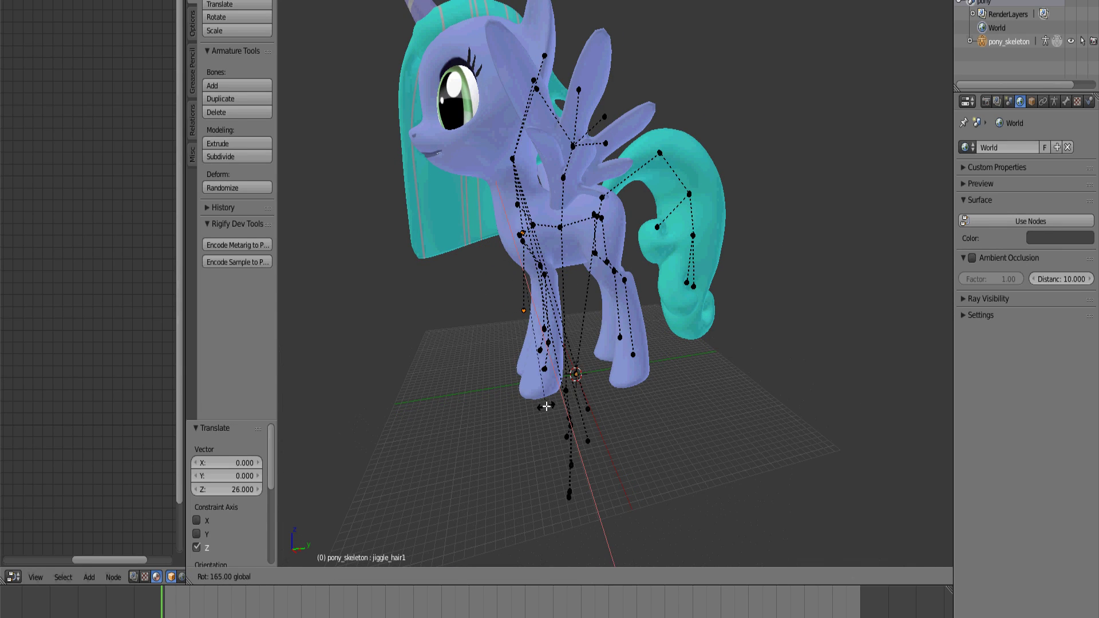
click(546, 406)
middle_drag(546, 406, 526, 364)
click(449, 578)
middle_drag(452, 530, 601, 504)
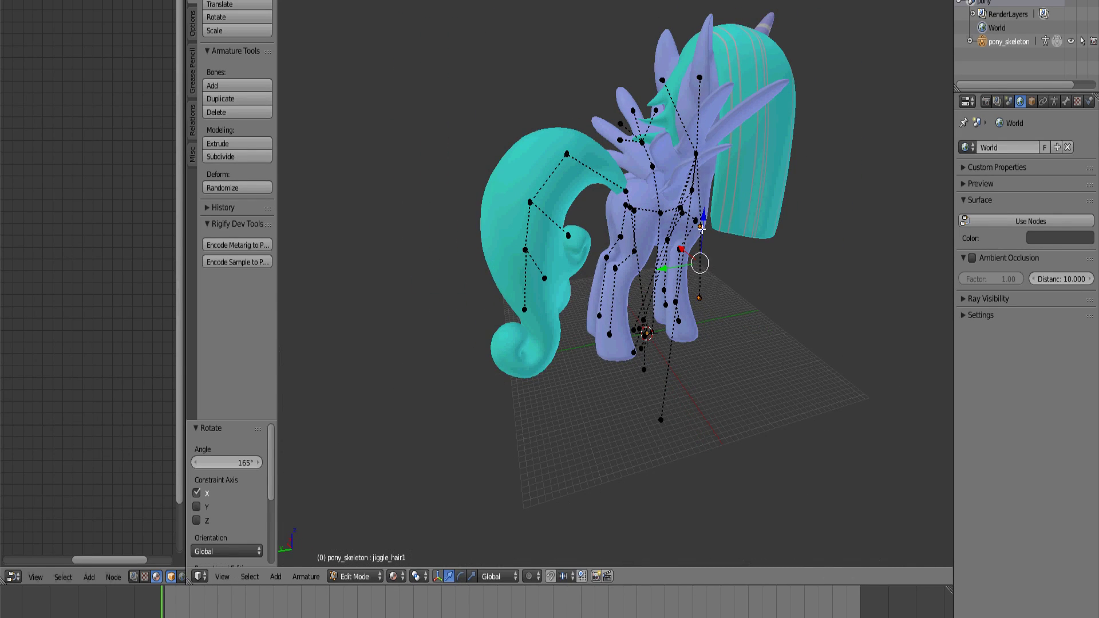